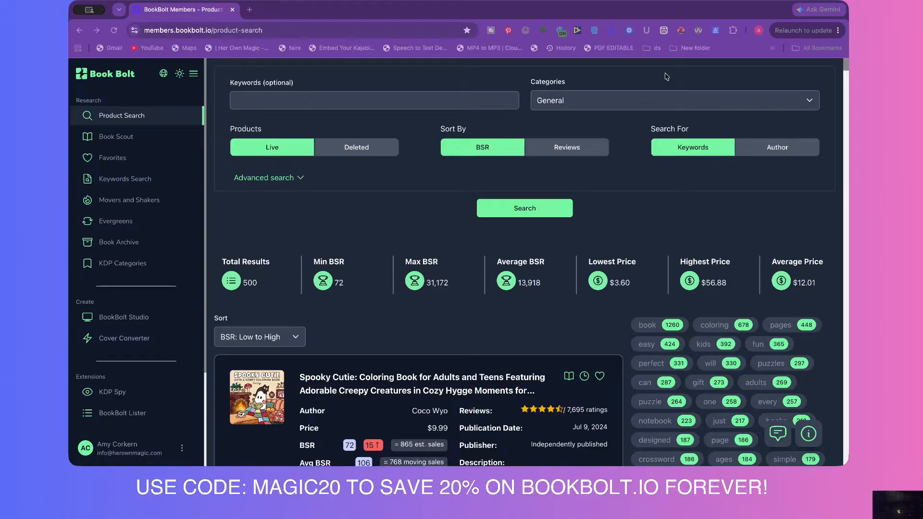
Open the Book Bolt homepage, bookbolt.io, in a new browser tab.
left_click(249, 9)
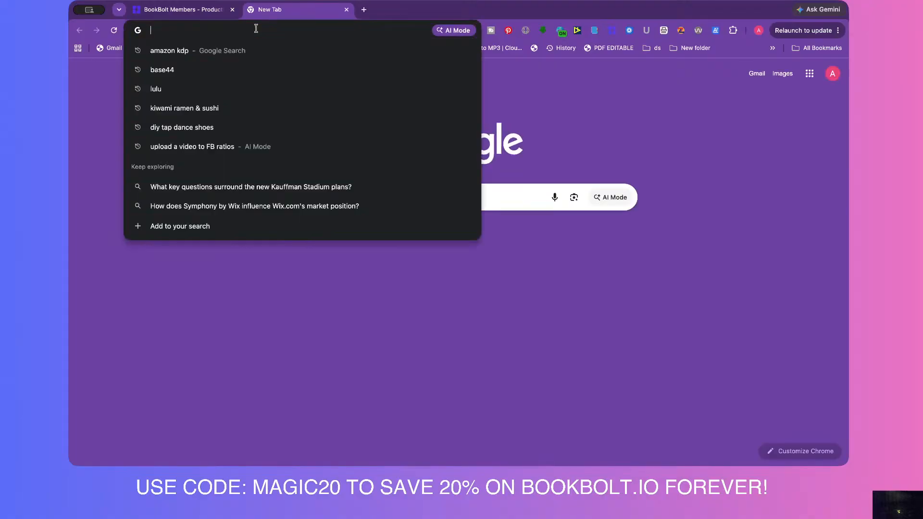
type("bookbolt")
key("Return")
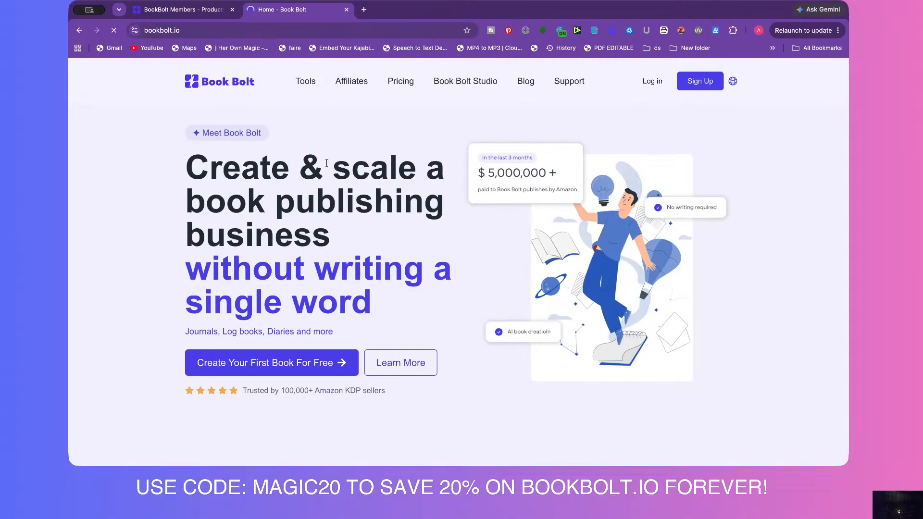
Look through the homepage sections on the product database, cover and interior design, and puzzle generation.
scroll(327, 177, "down", 2)
scroll(328, 176, "down", 10)
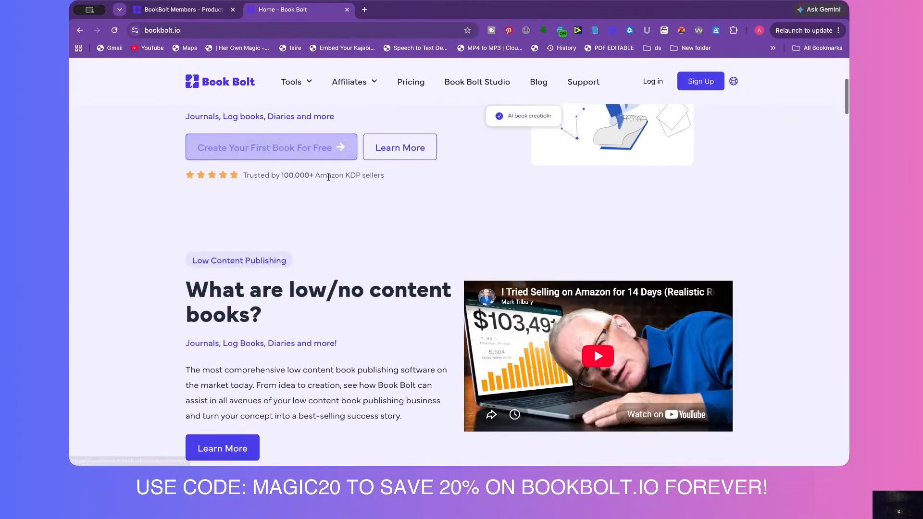
scroll(328, 180, "down", 12)
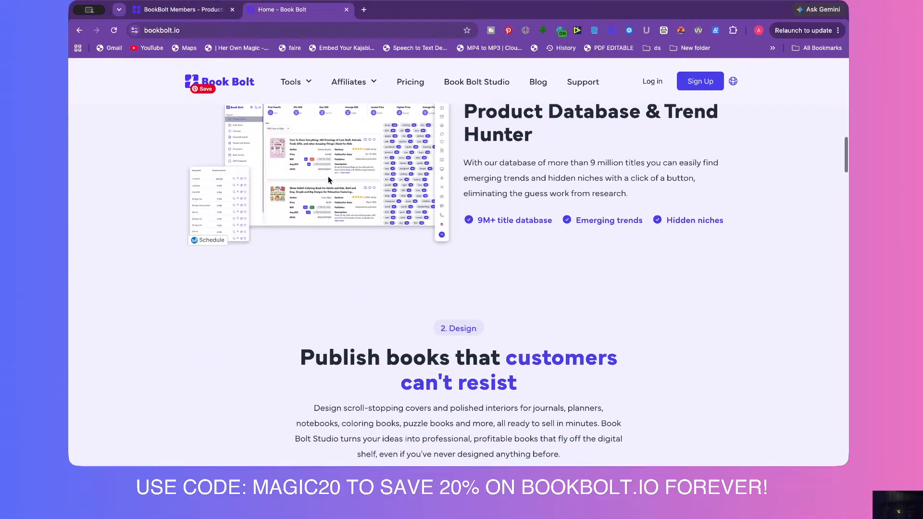
scroll(327, 180, "down", 1)
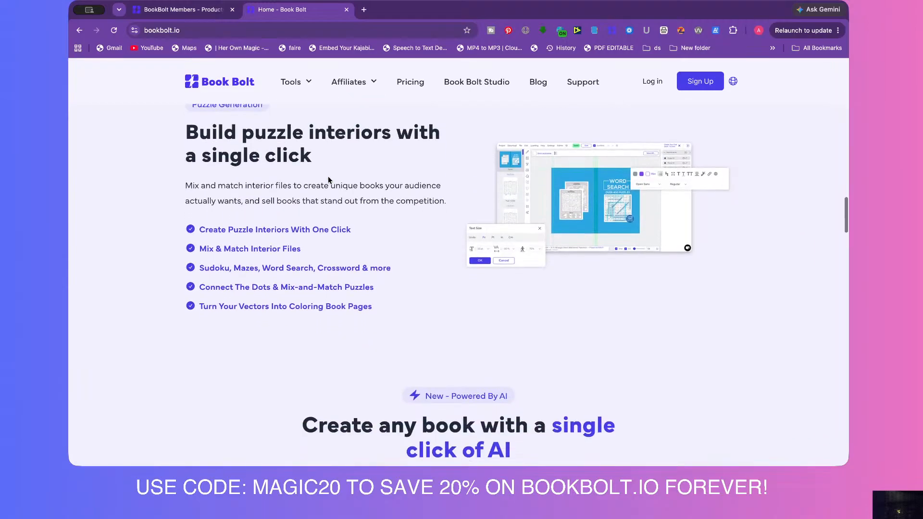
scroll(327, 180, "up", 20)
scroll(328, 179, "down", 11)
scroll(328, 180, "up", 1)
scroll(328, 180, "up", 5)
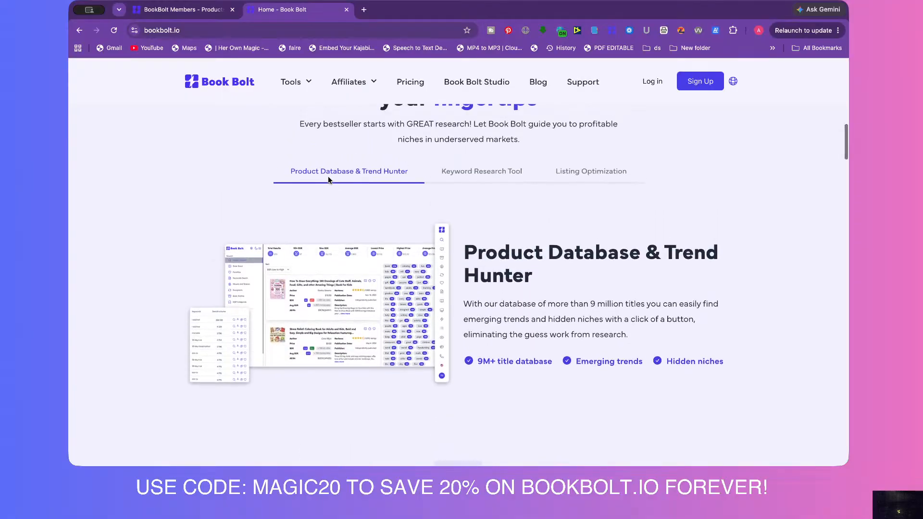
scroll(328, 180, "down", 5)
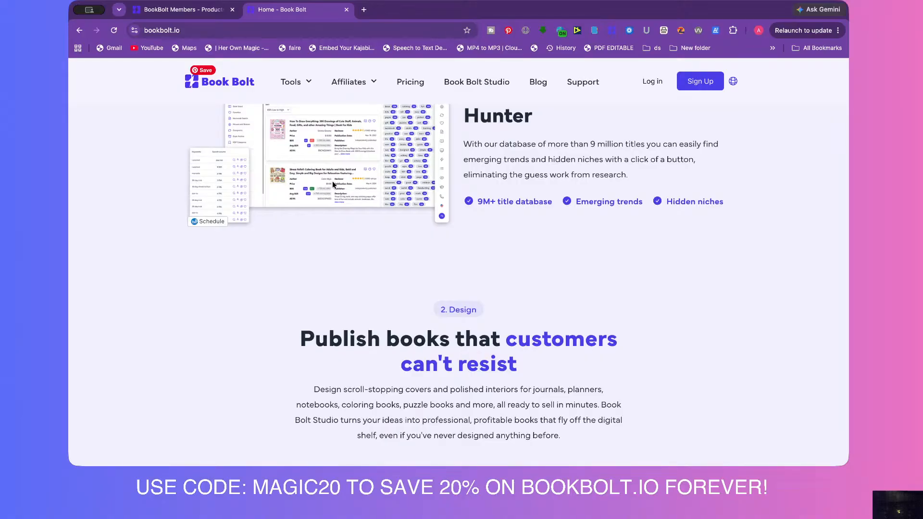
scroll(333, 184, "down", 7)
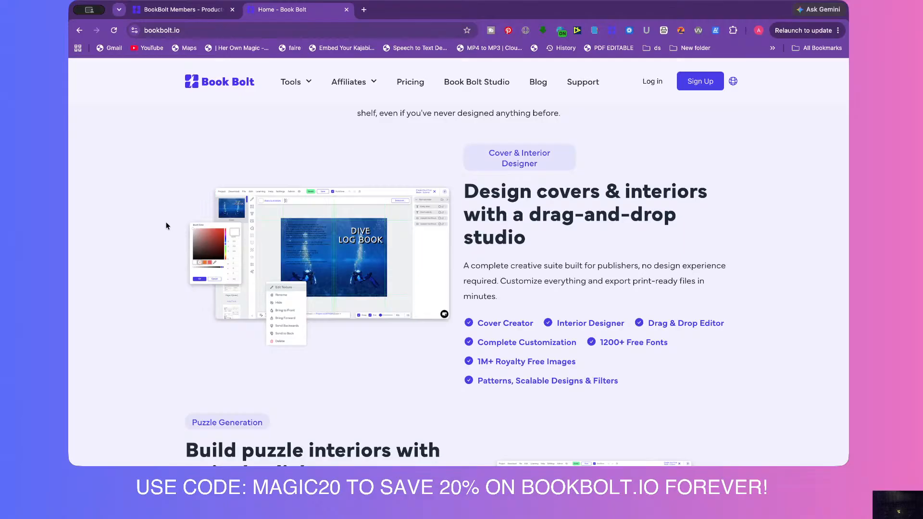
scroll(166, 226, "down", 3)
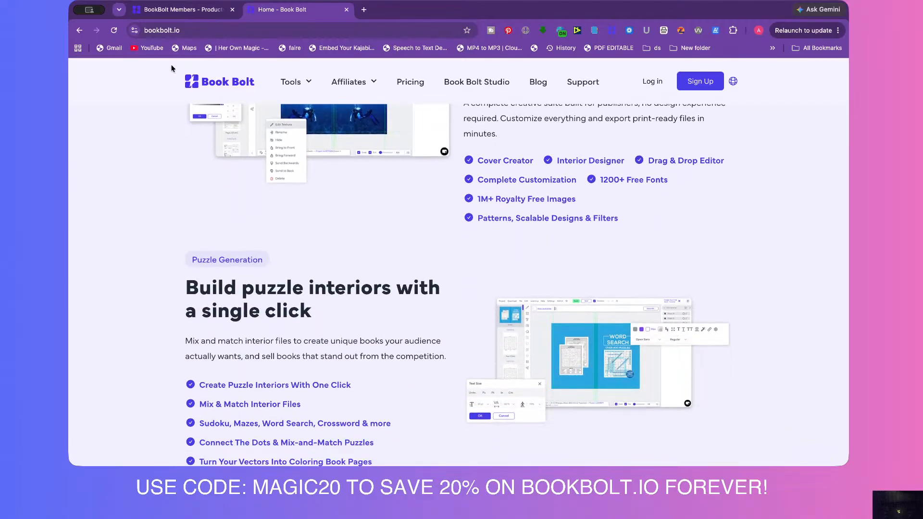
Look over the members' Product Search filters and statistics, and return to the start of the Book Bolt homepage.
left_click(175, 9)
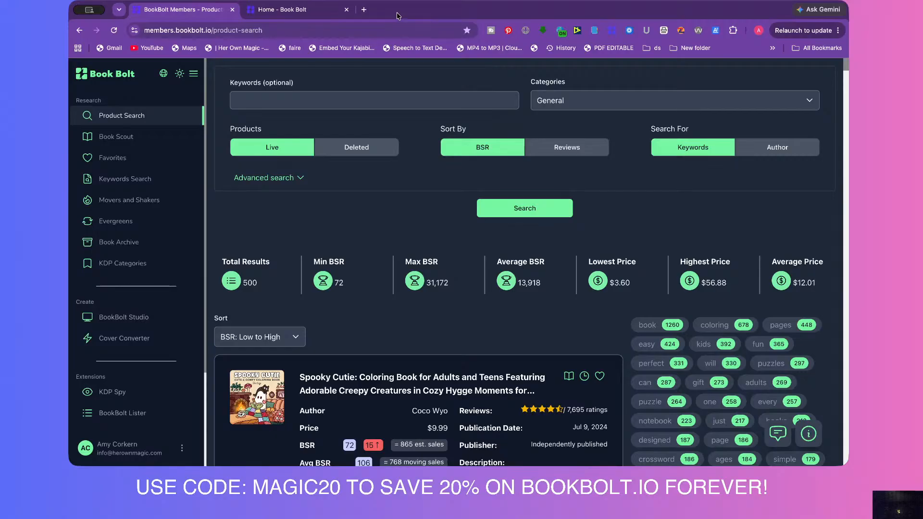
scroll(356, 185, "down", 3)
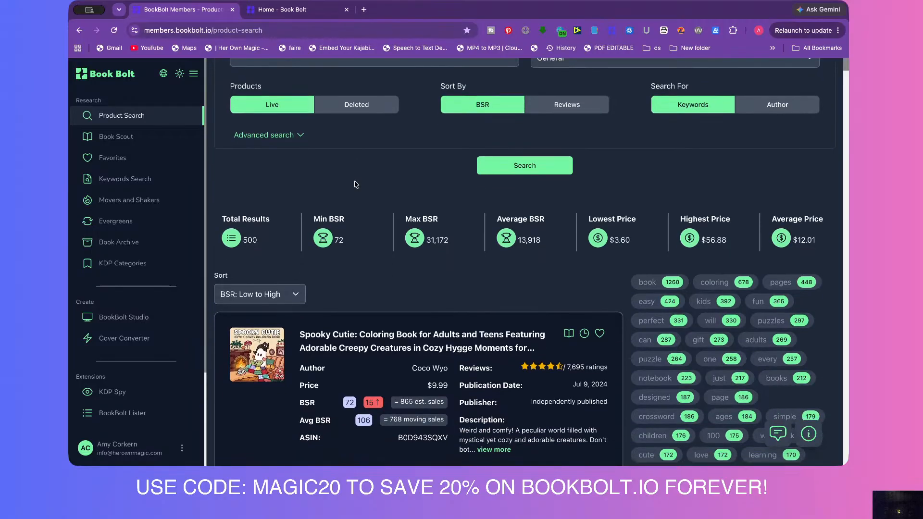
scroll(356, 185, "up", 3)
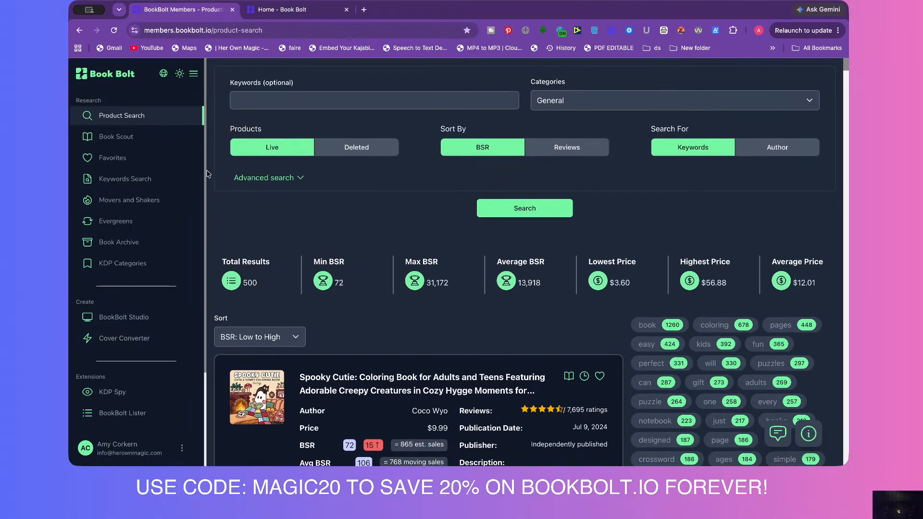
left_click(285, 9)
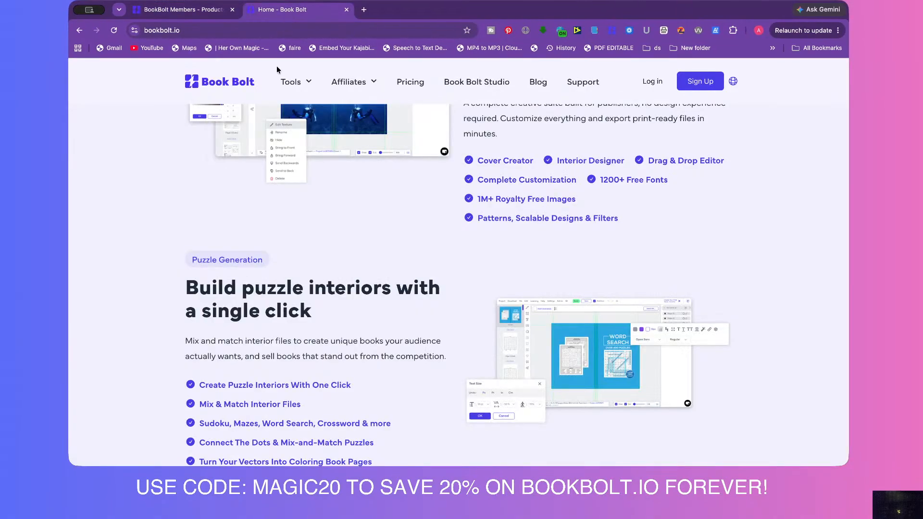
scroll(277, 69, "up", 15)
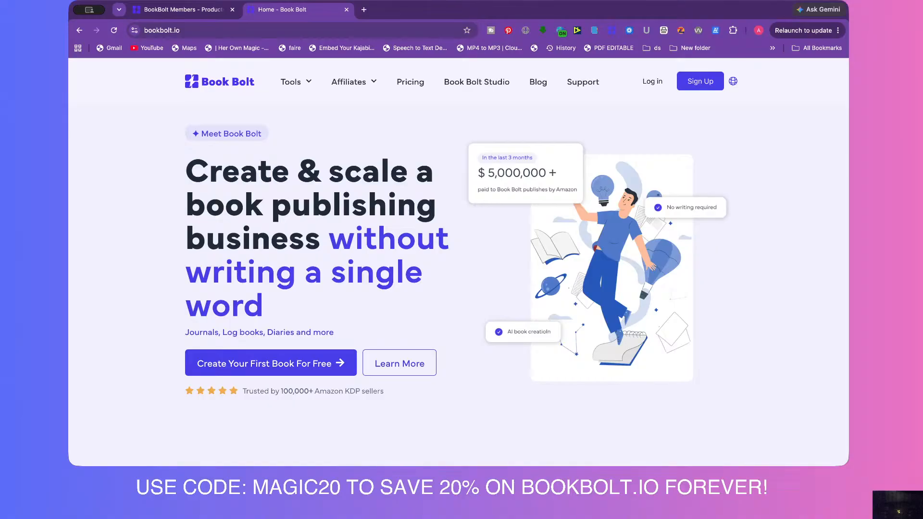
Switch back to the members' Product Search page and view its summary statistics and first book listings.
left_click(182, 10)
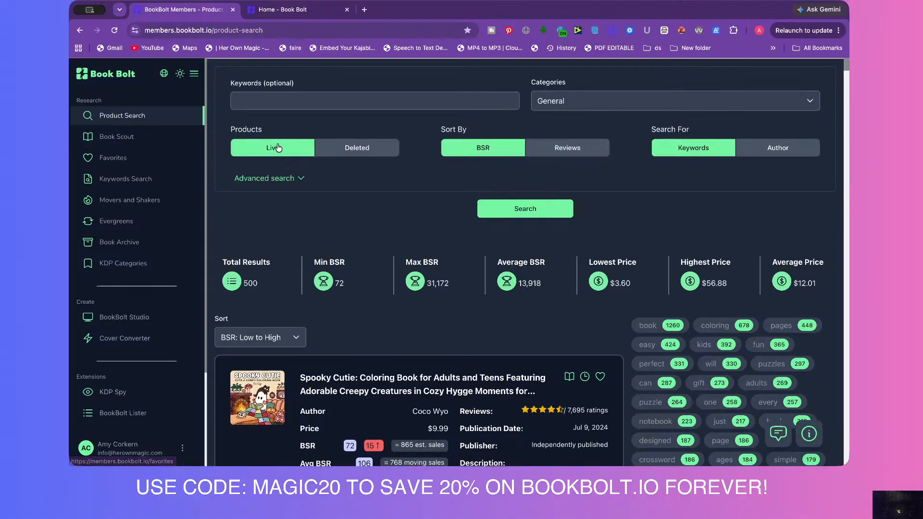
scroll(278, 148, "down", 3)
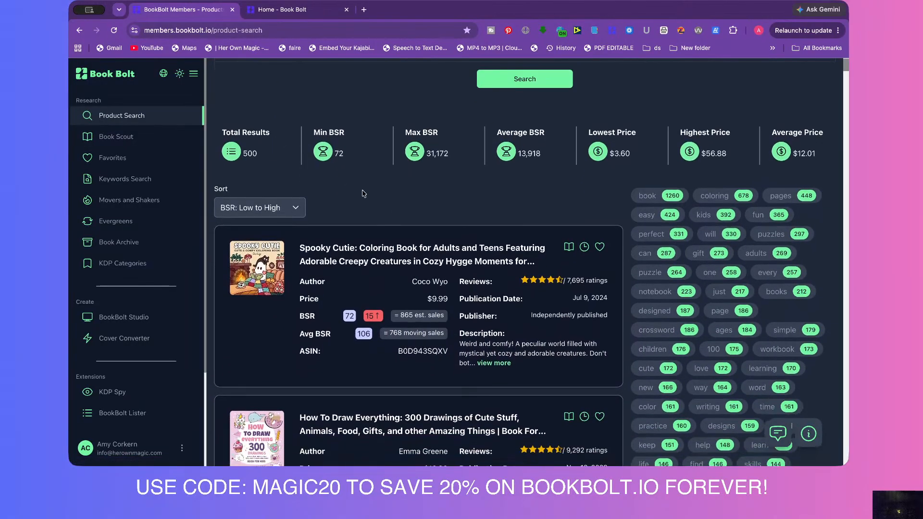
scroll(365, 194, "down", 1)
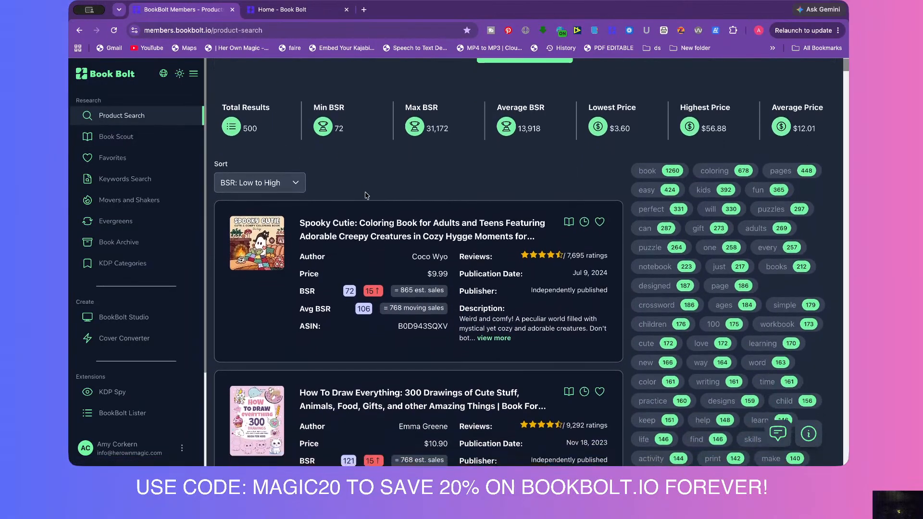
scroll(367, 195, "up", 4)
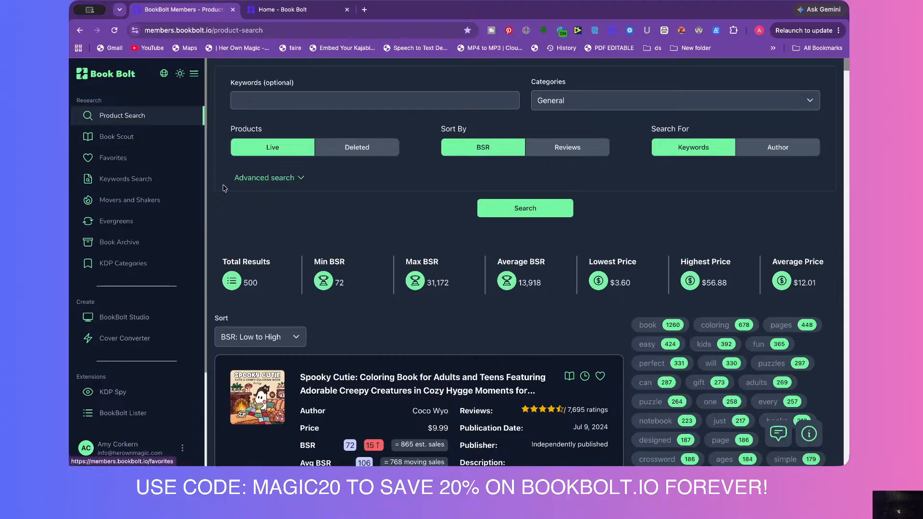
Browse the best-ranked books in the Product Search results, from Spooky Cutie to the Human Anatomy Coloring Book.
scroll(279, 221, "down", 1)
scroll(279, 224, "down", 5)
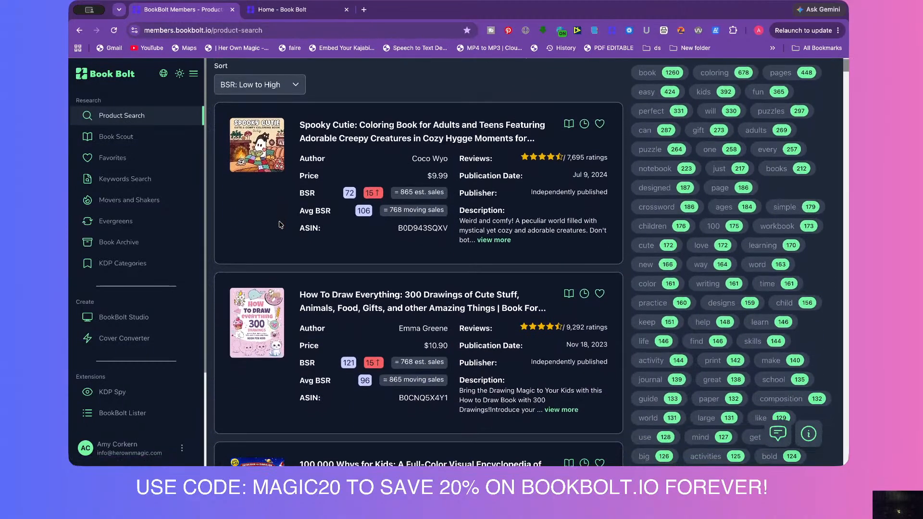
scroll(280, 224, "down", 1)
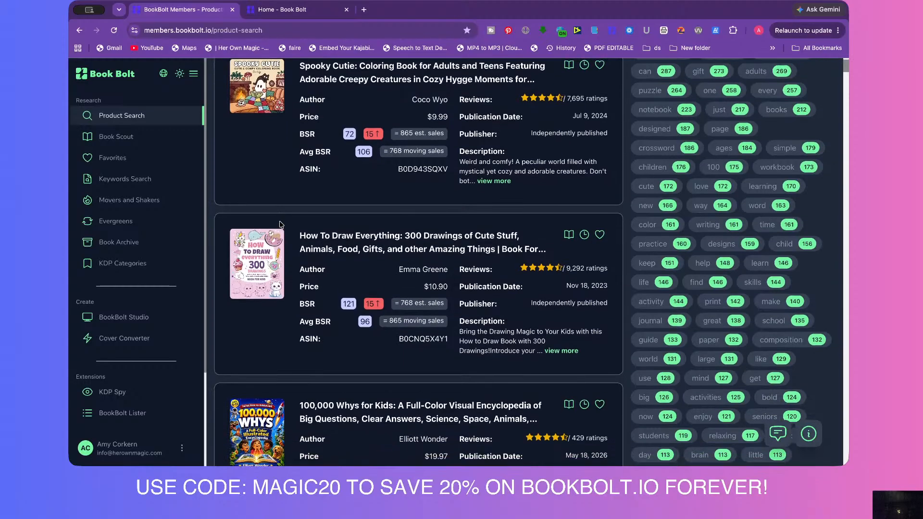
scroll(281, 224, "down", 5)
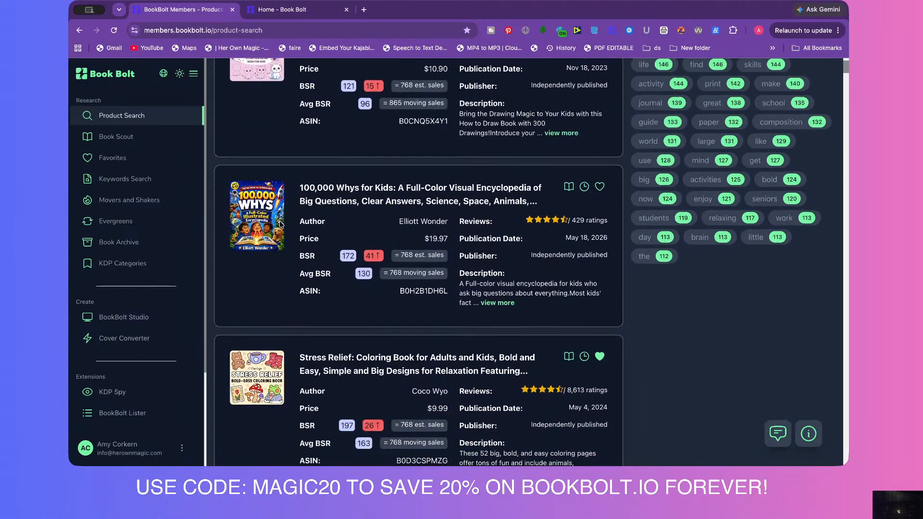
scroll(280, 225, "down", 5)
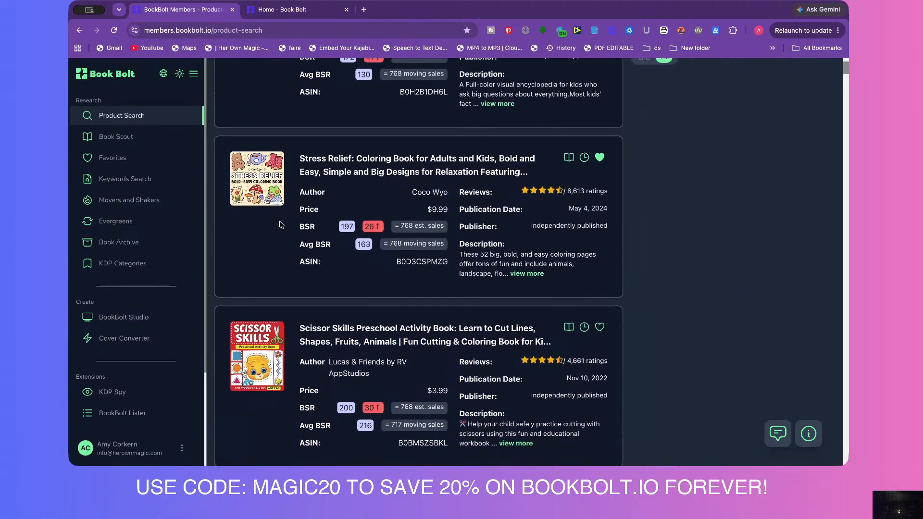
scroll(281, 225, "down", 1)
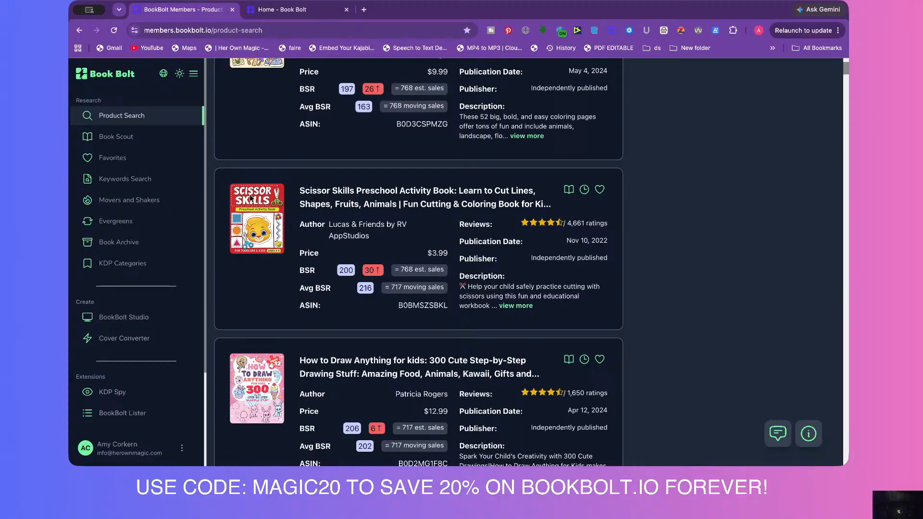
scroll(261, 243, "down", 4)
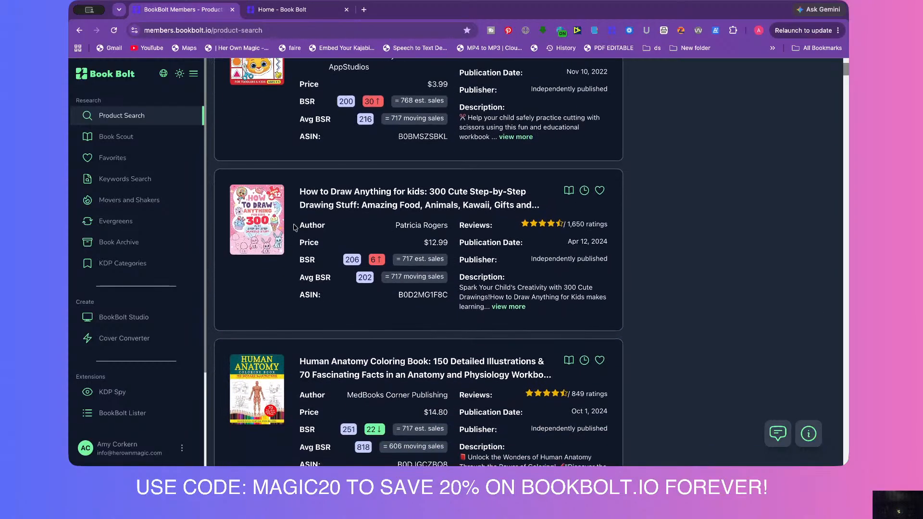
scroll(288, 224, "down", 2)
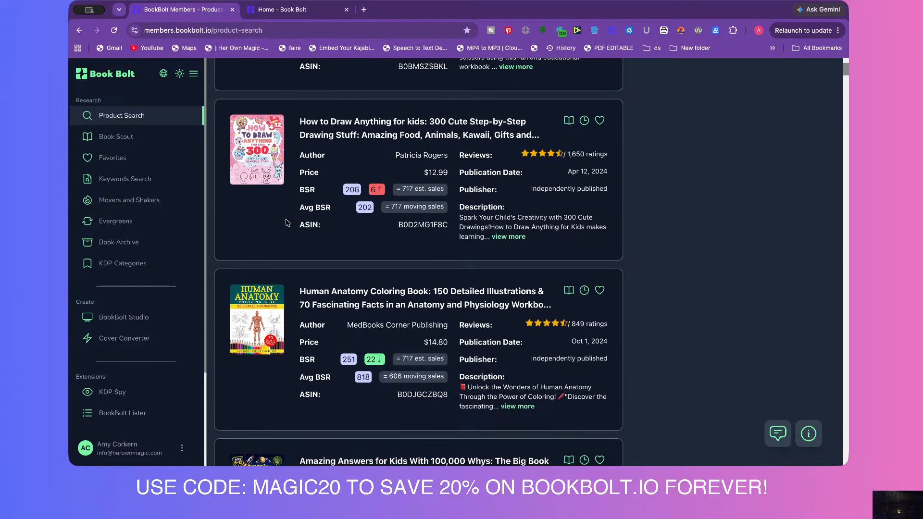
scroll(250, 199, "down", 3)
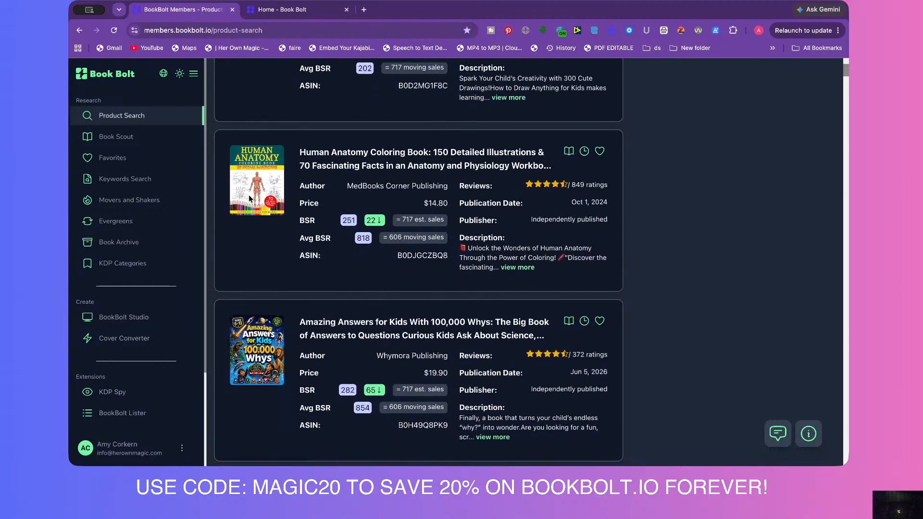
Examine the BSR and estimated sales of the listings from Handwriting Practice Paper to Cursive Workbook for Kids.
scroll(250, 198, "down", 7)
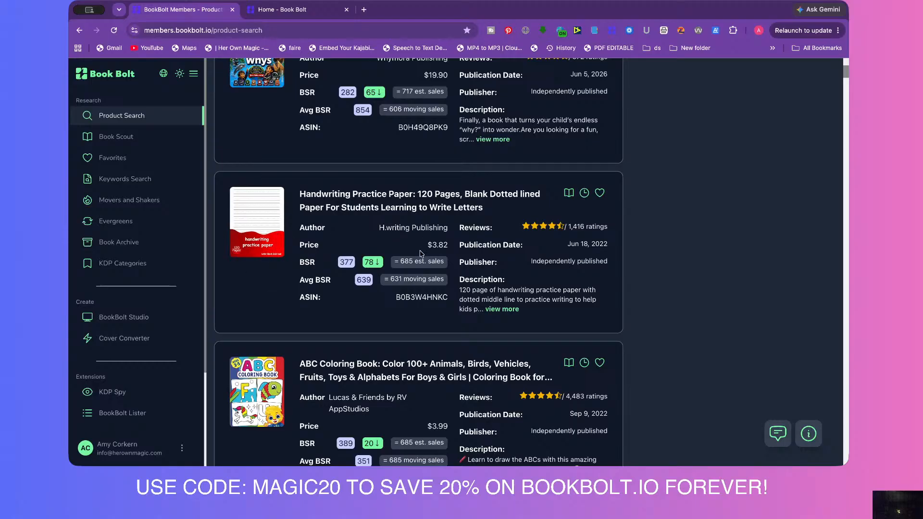
scroll(416, 228, "down", 3)
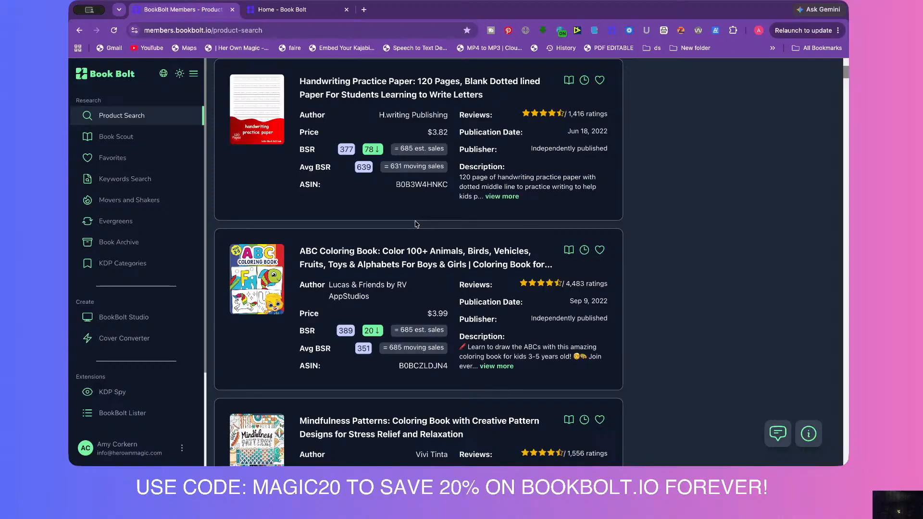
scroll(416, 224, "down", 3)
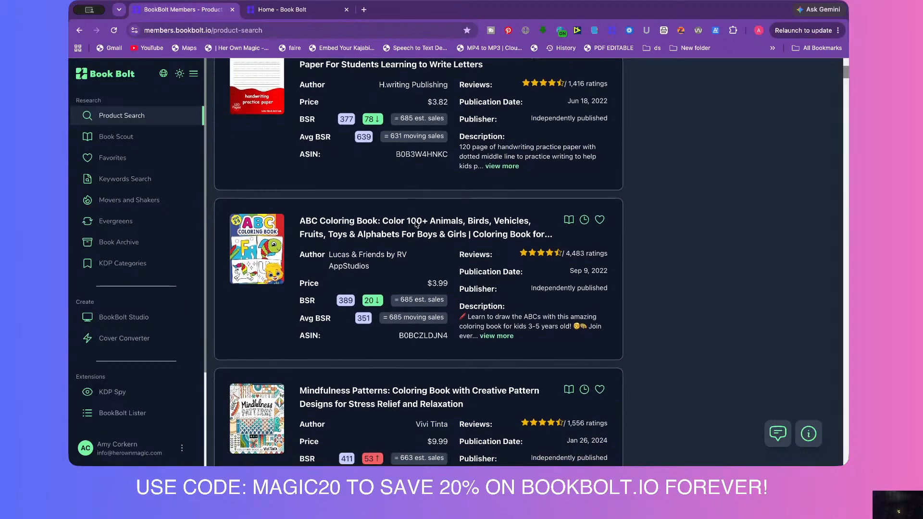
scroll(417, 224, "down", 2)
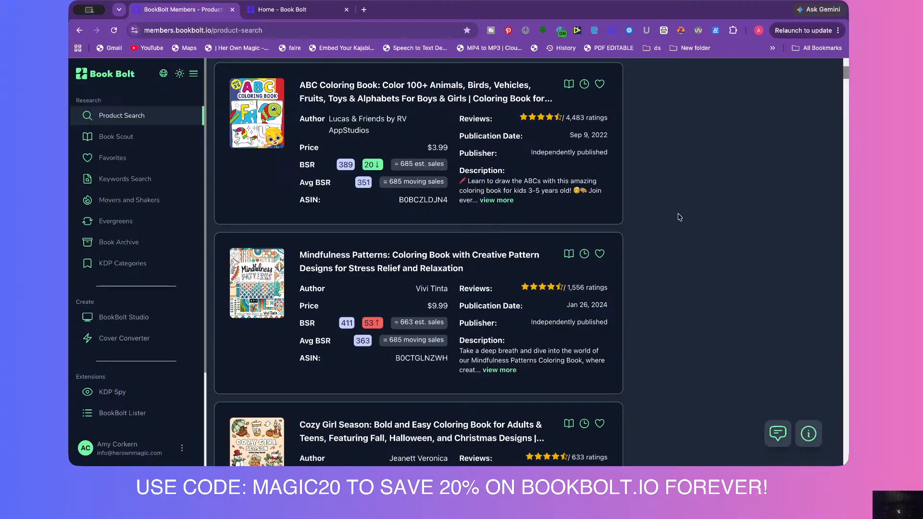
scroll(412, 173, "down", 3)
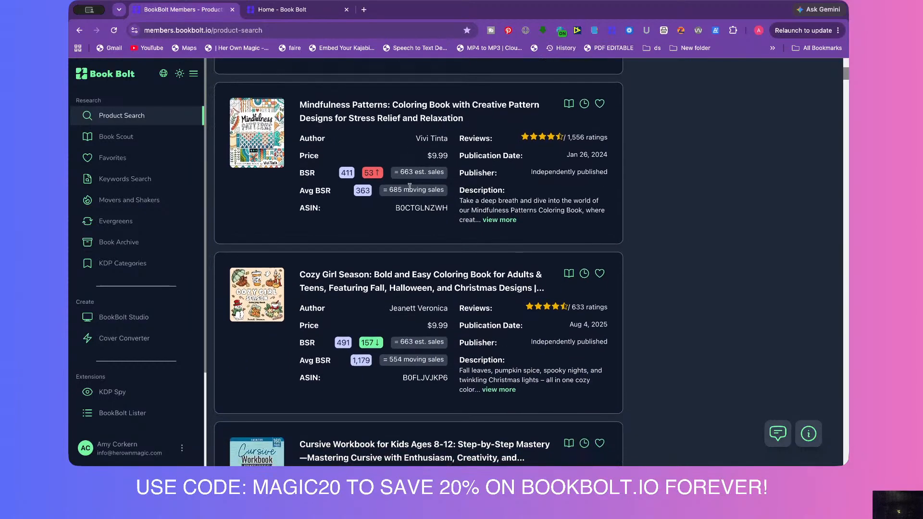
scroll(409, 187, "down", 4)
scroll(411, 190, "up", 1)
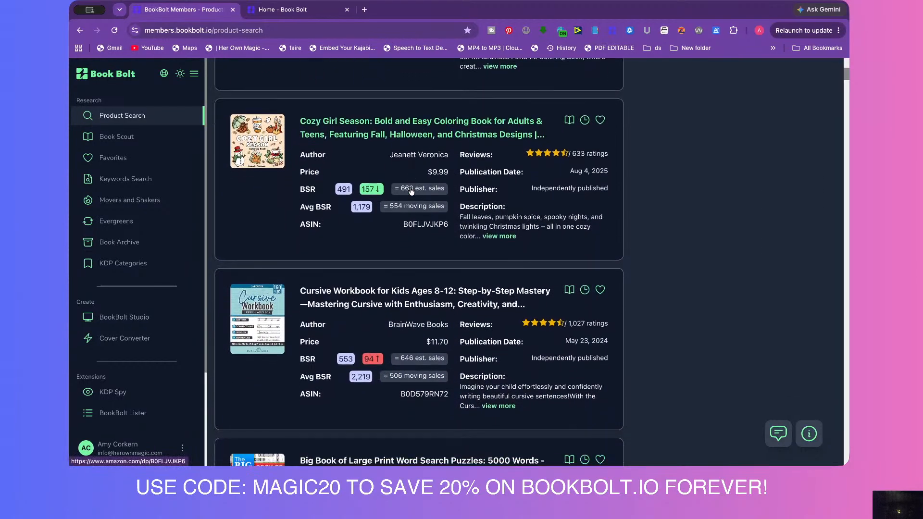
scroll(412, 191, "down", 1)
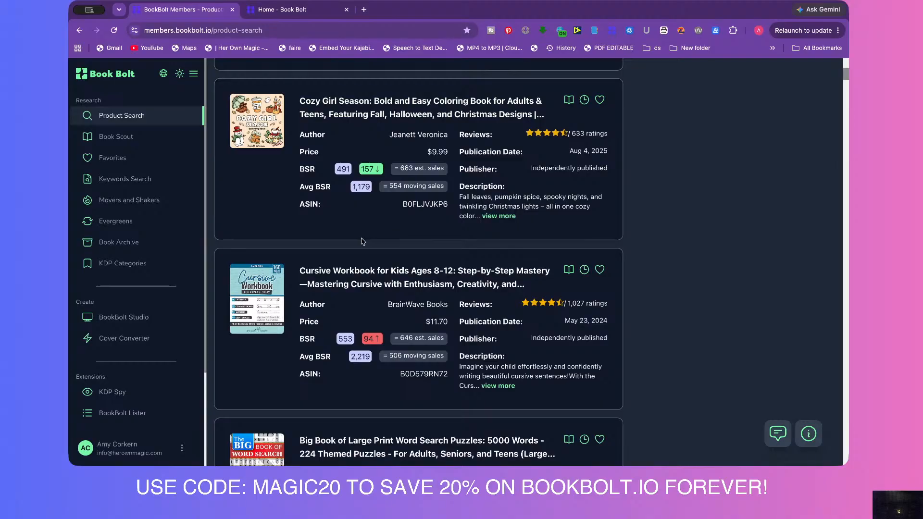
scroll(364, 241, "up", 2)
scroll(364, 241, "up", 8)
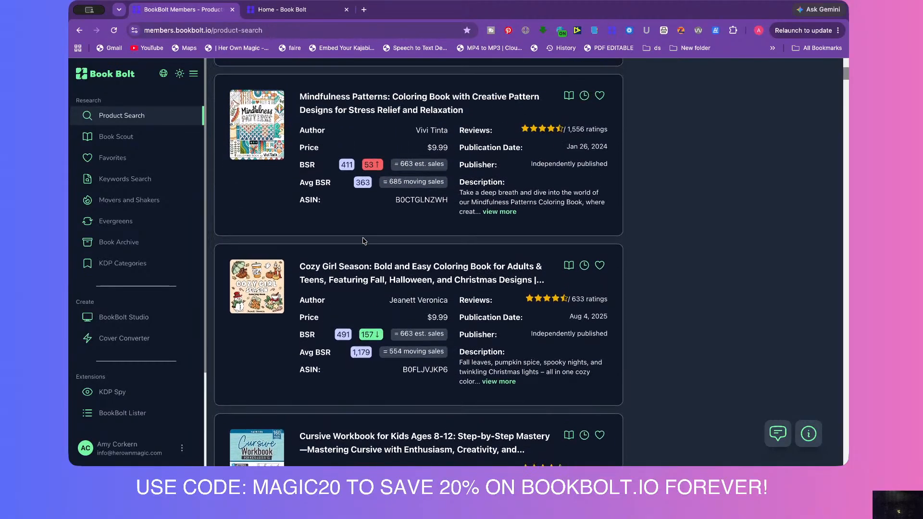
scroll(362, 238, "up", 2)
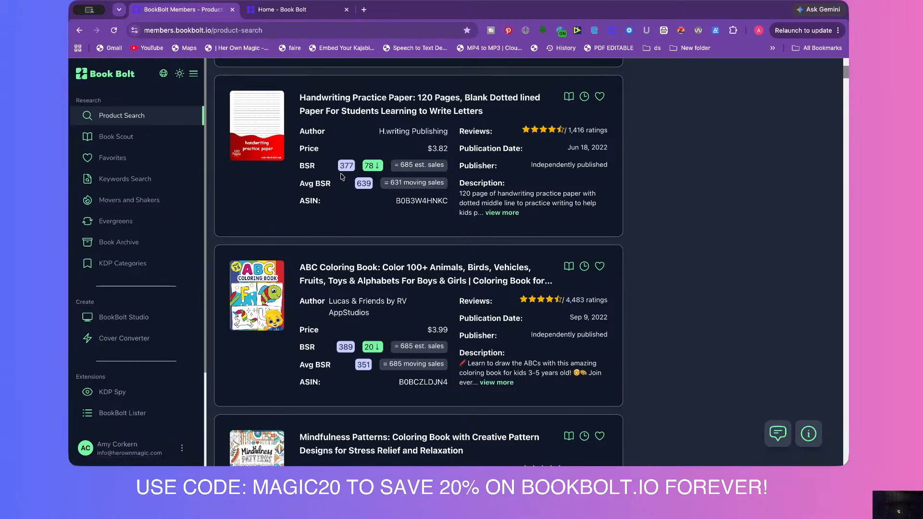
Examine the author, price, BSR and publisher details of the Handwriting Practice Paper listing.
left_click_drag(300, 130, 441, 213)
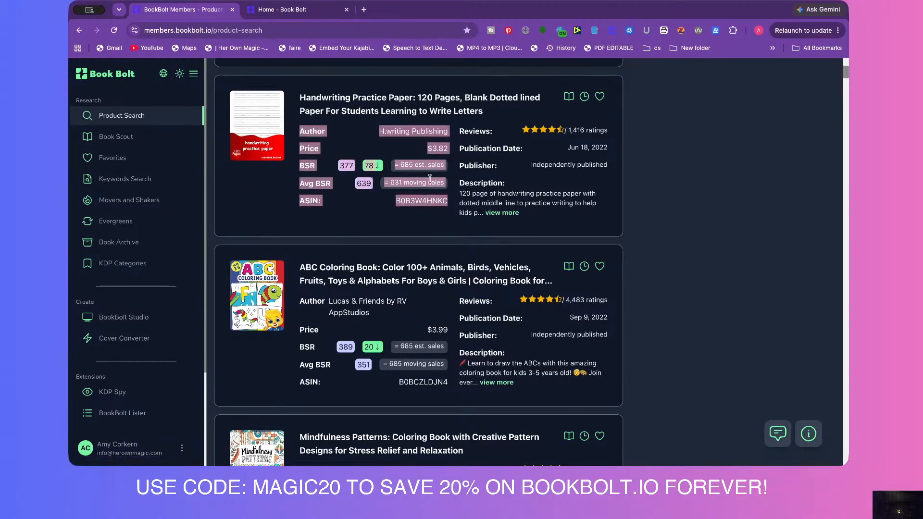
left_click(397, 225)
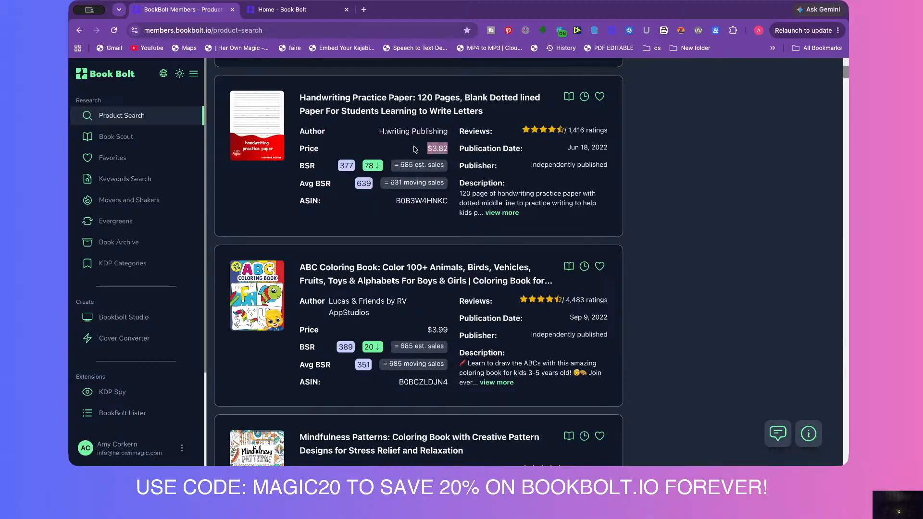
left_click_drag(602, 166, 524, 171)
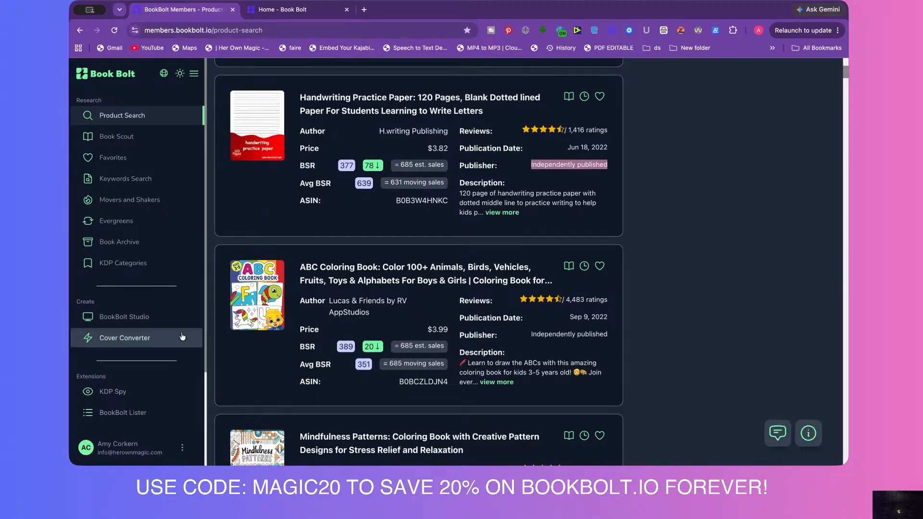
Open BookBolt Studio and start a new low-content paperback project named "Handwriting practice".
left_click(117, 319)
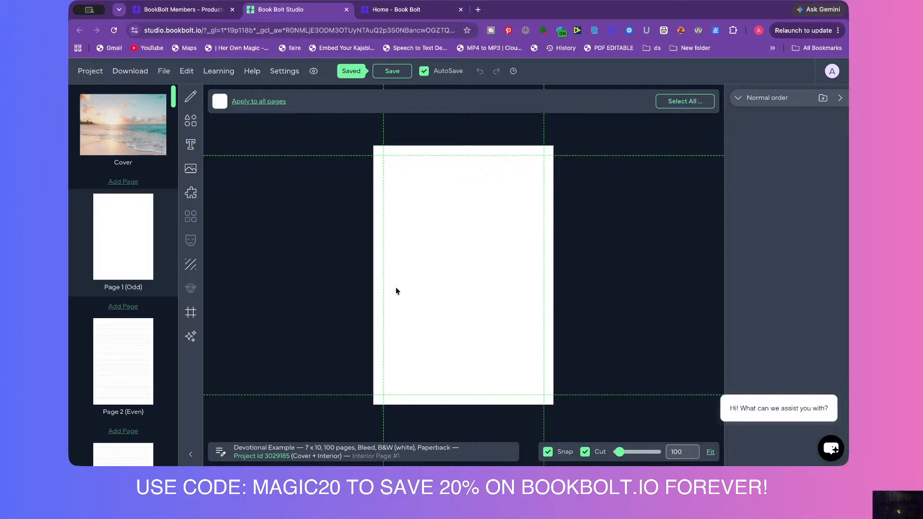
left_click(91, 71)
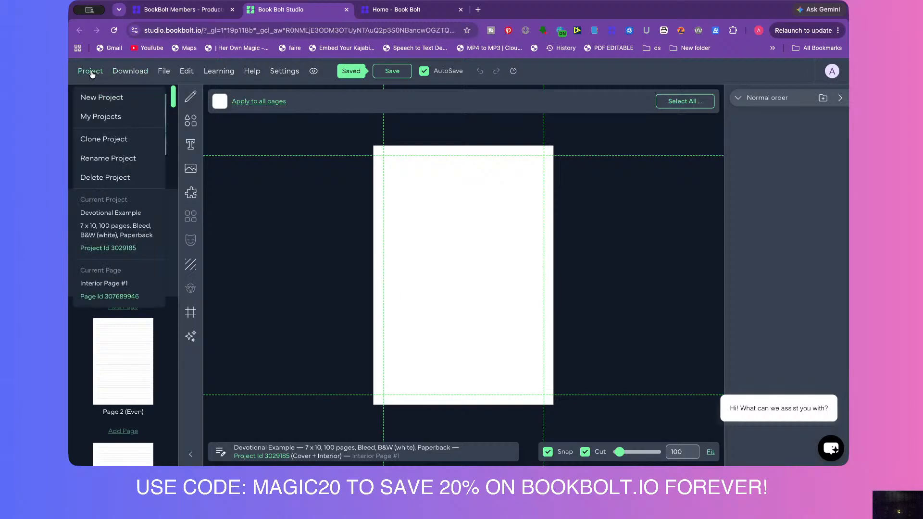
left_click(99, 98)
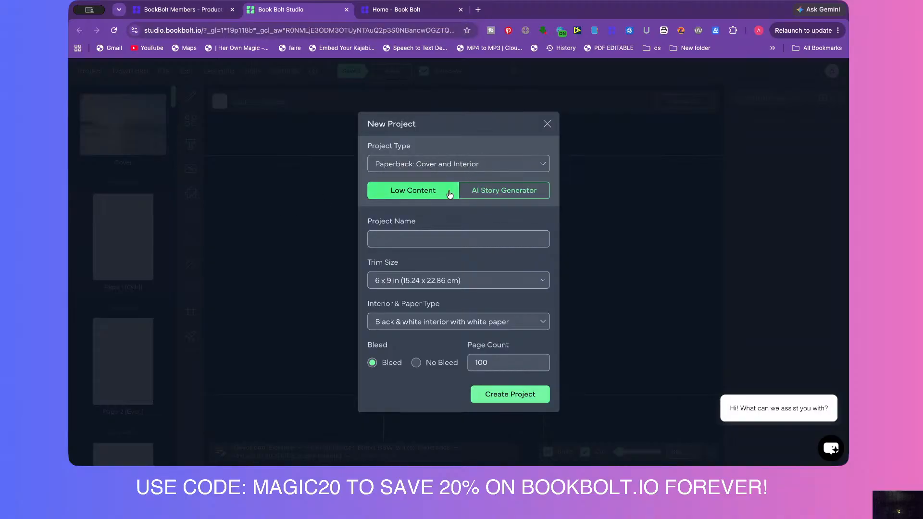
left_click(411, 235)
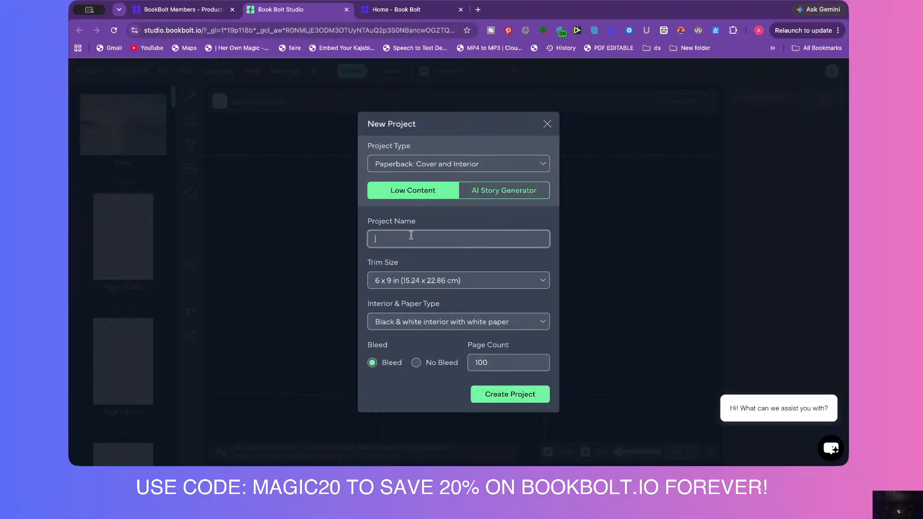
type("Handwriting practice")
key("Tab")
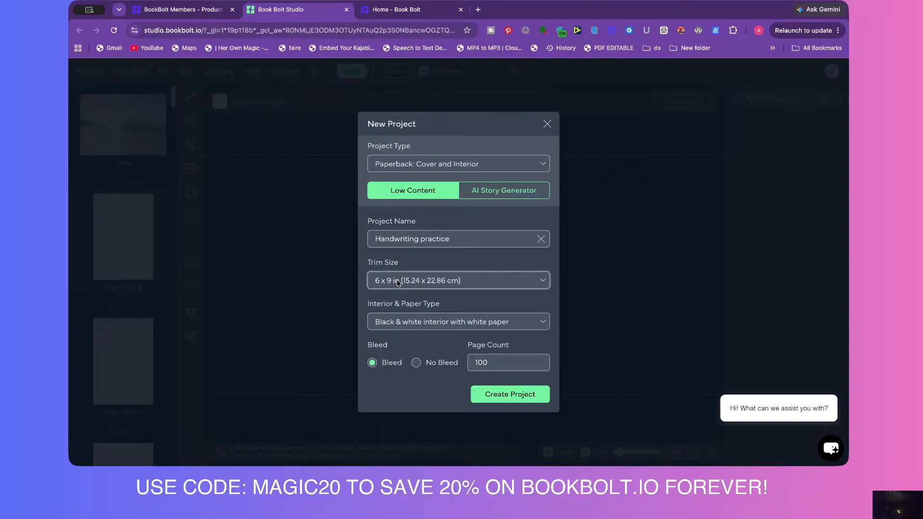
Set the trim size to 8.5 x 11 in and the page count to 120, and create the project.
left_click(396, 280)
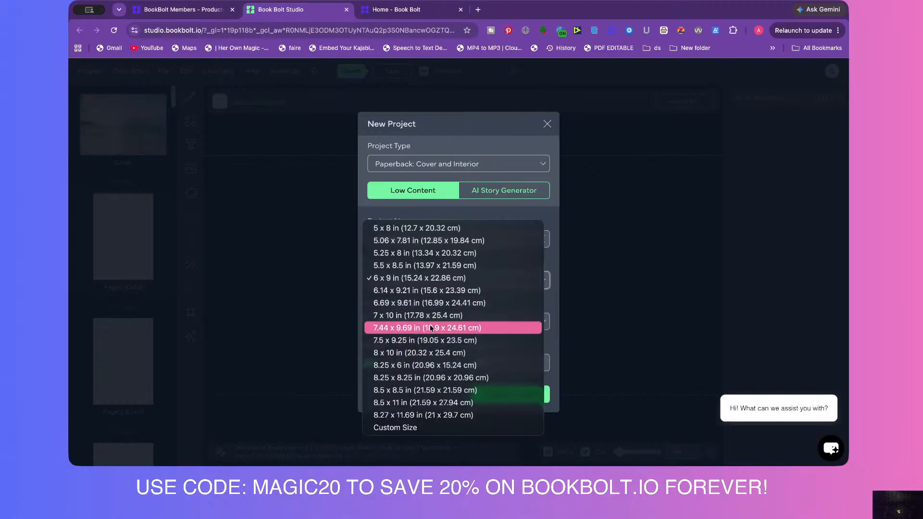
left_click(426, 403)
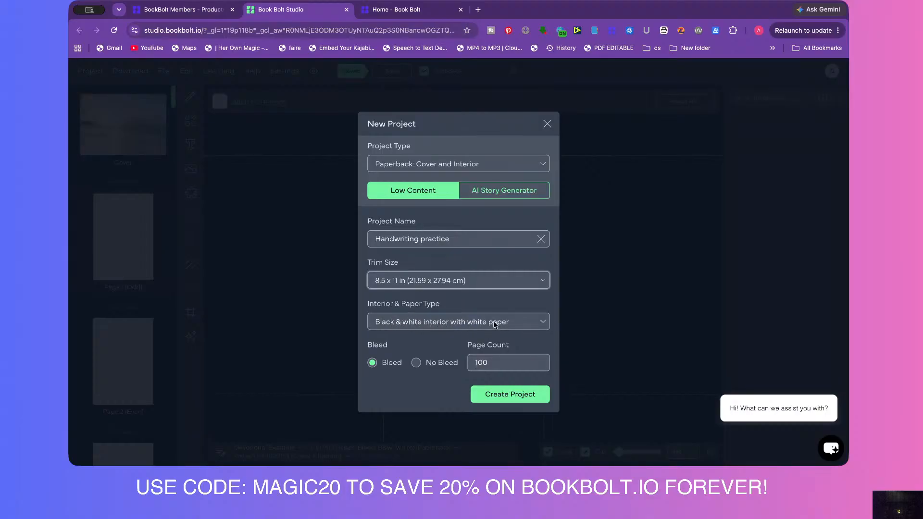
left_click_drag(500, 362, 469, 361)
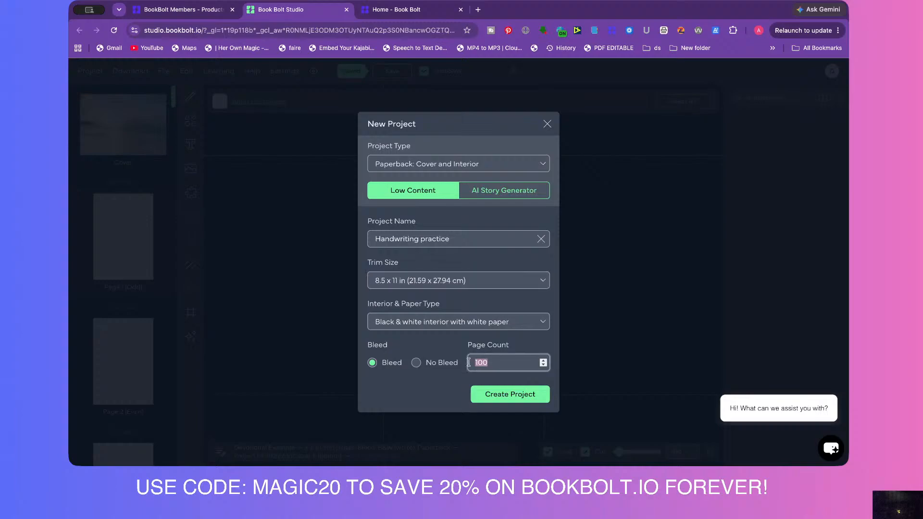
type("120")
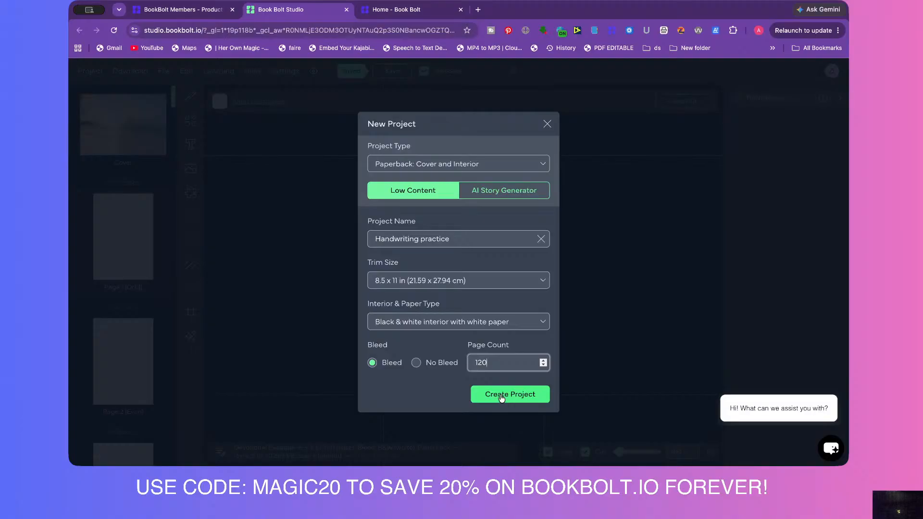
left_click(501, 397)
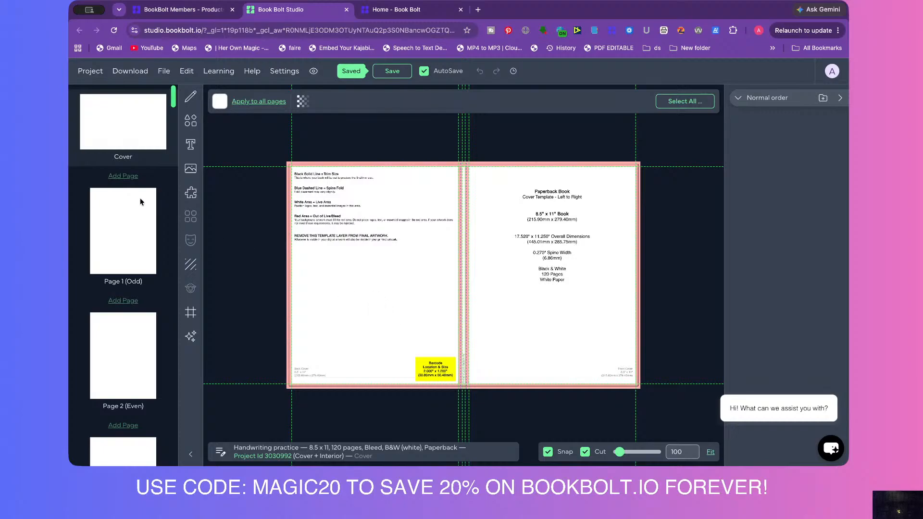
Look through the new project's blank interior pages up to page 120 and return to page 1.
left_click(130, 248)
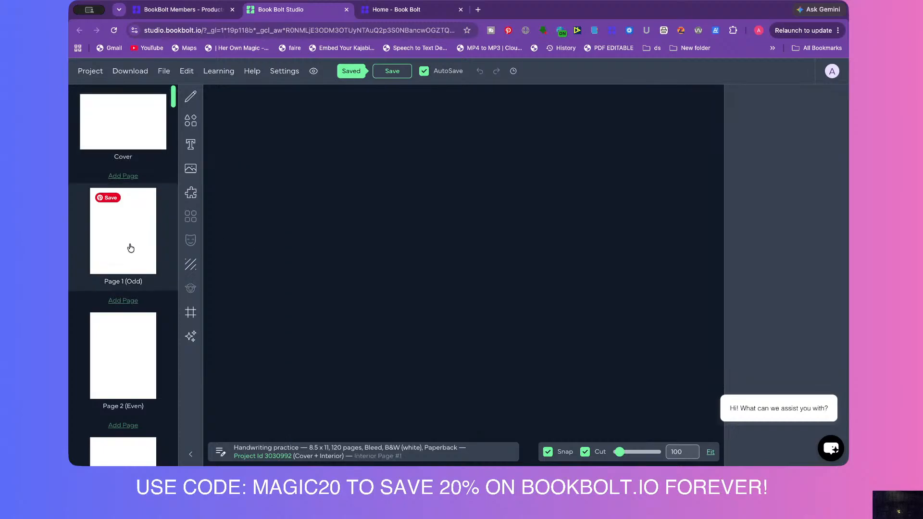
scroll(131, 248, "down", 10)
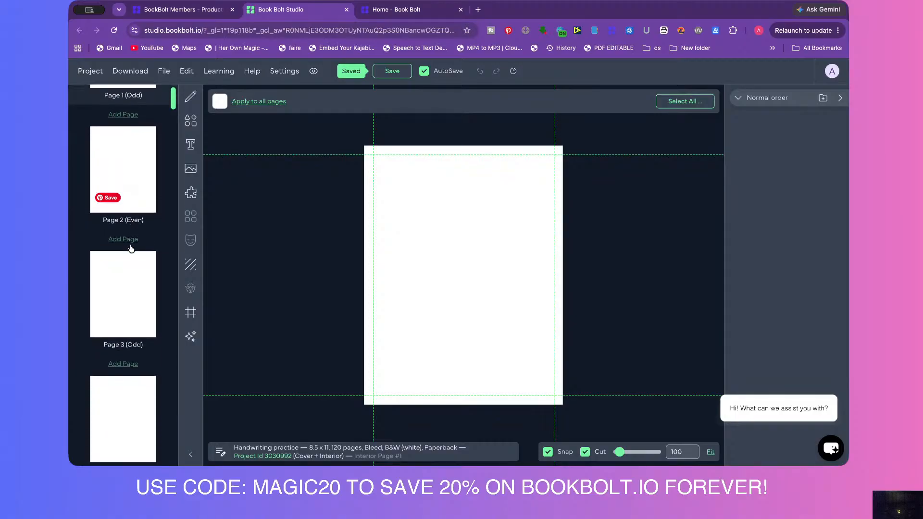
scroll(131, 248, "down", 10)
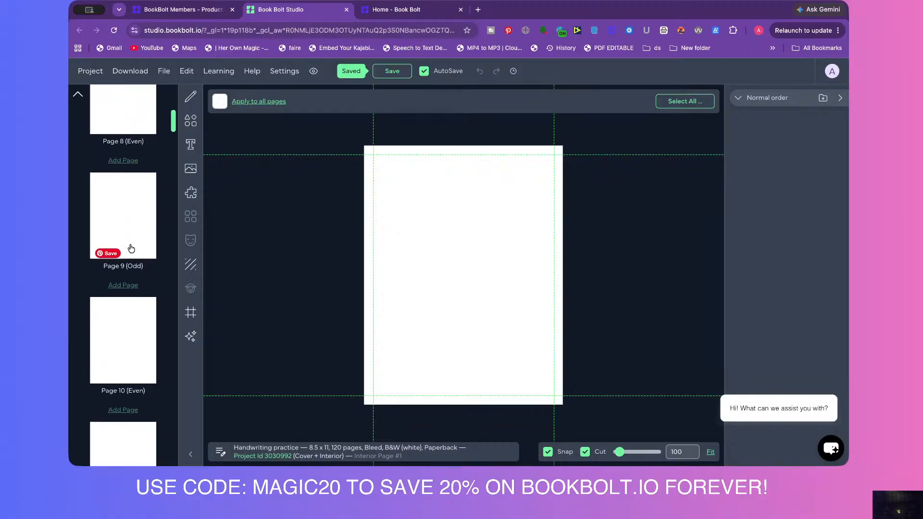
left_click_drag(177, 121, 173, 453)
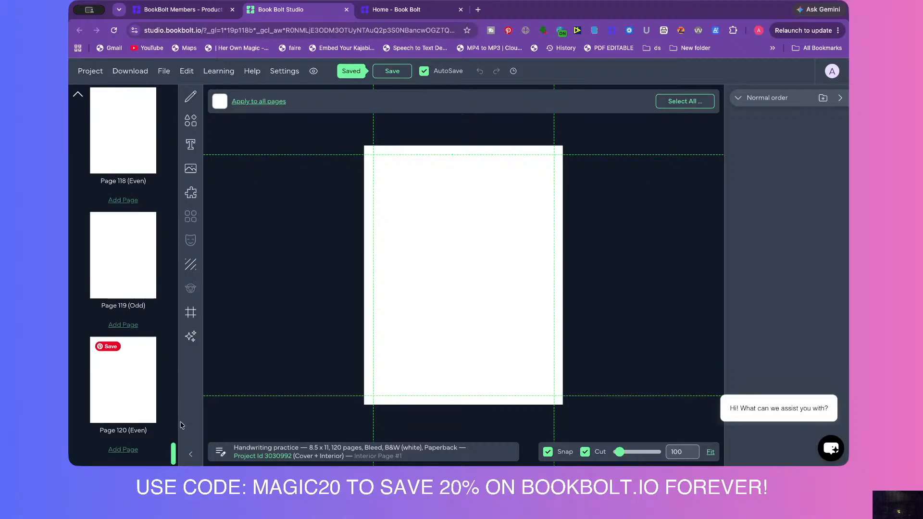
left_click_drag(174, 453, 178, 97)
left_click(152, 212)
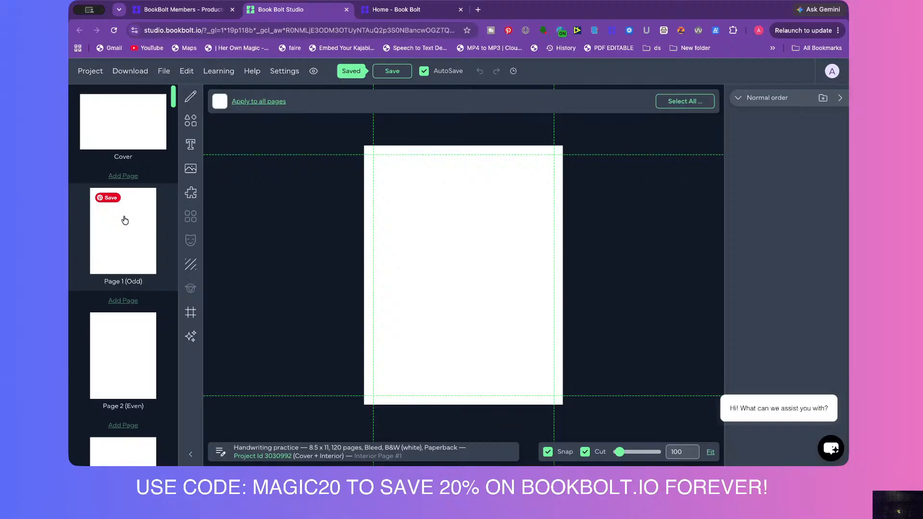
Look over the first rows of the Interior Templates Library and close it.
left_click(190, 193)
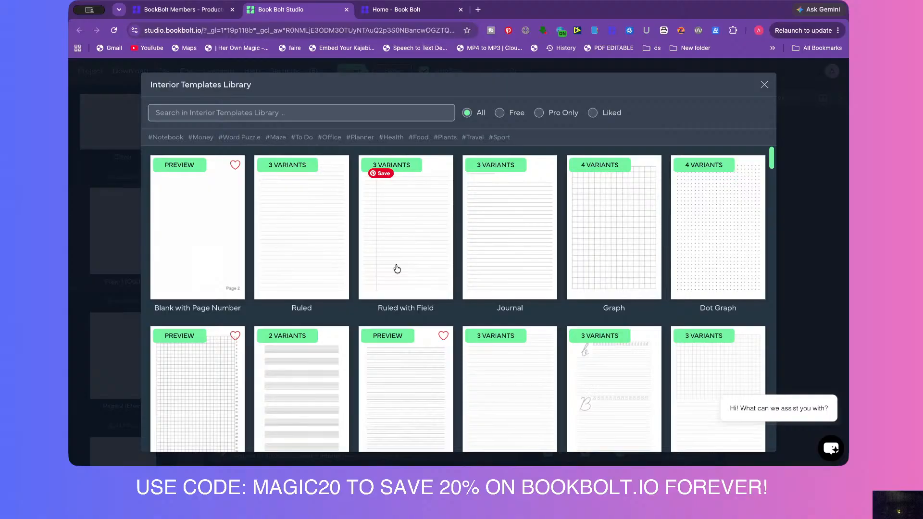
scroll(397, 269, "down", 1)
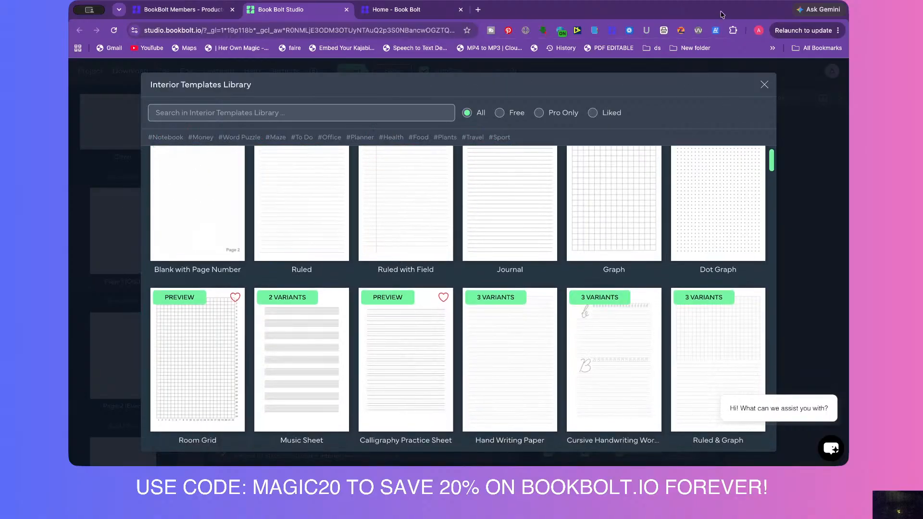
left_click(765, 85)
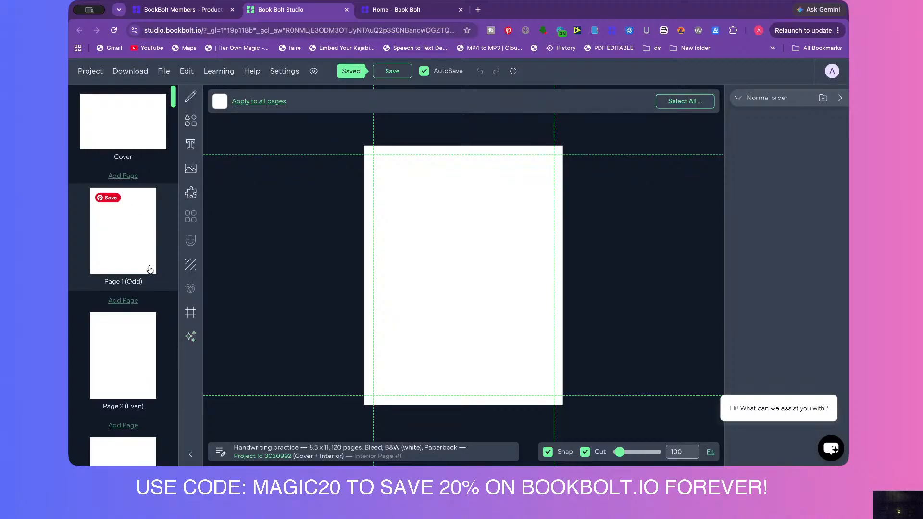
Browse the interior templates and choose the Wide Hand Written Paper variant of Hand Writing Paper.
left_click(192, 193)
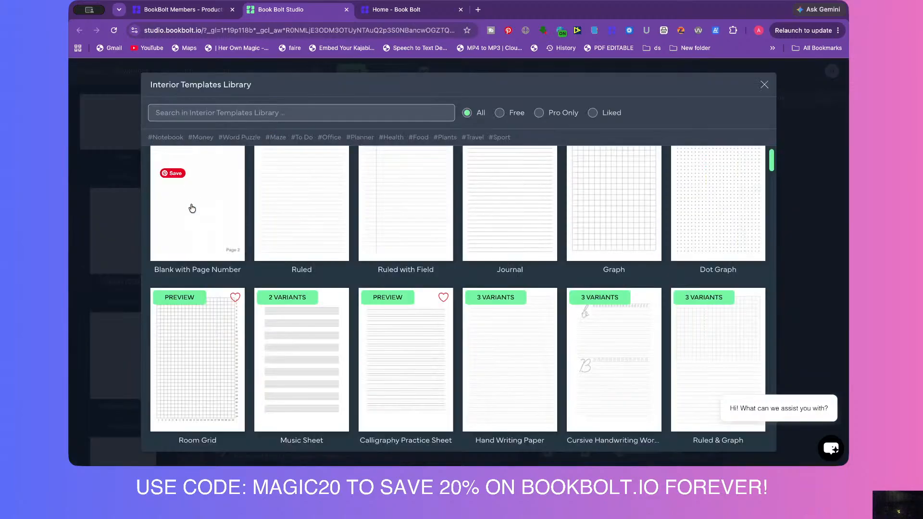
scroll(330, 273, "down", 3)
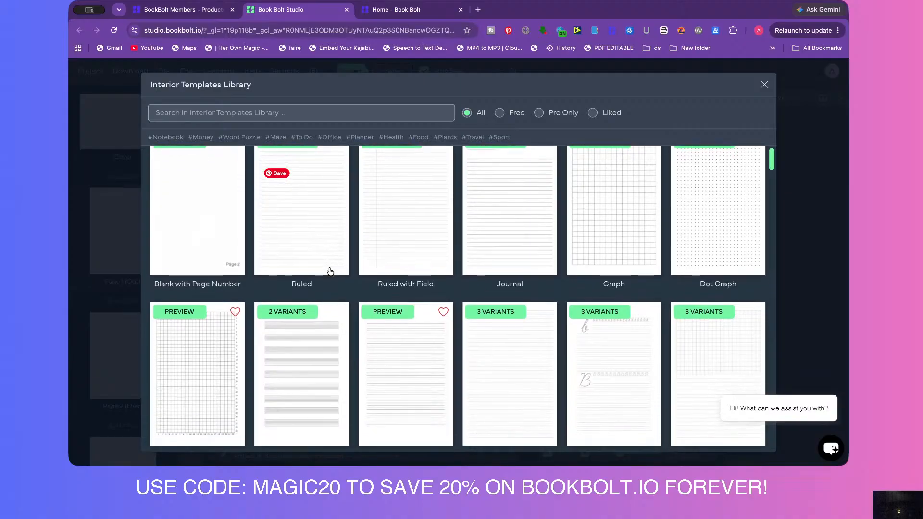
scroll(330, 272, "down", 5)
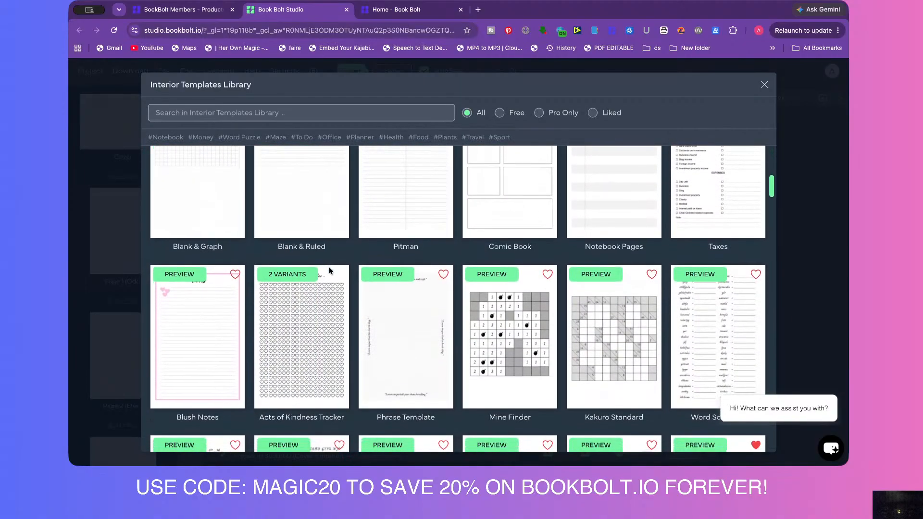
scroll(330, 272, "up", 6)
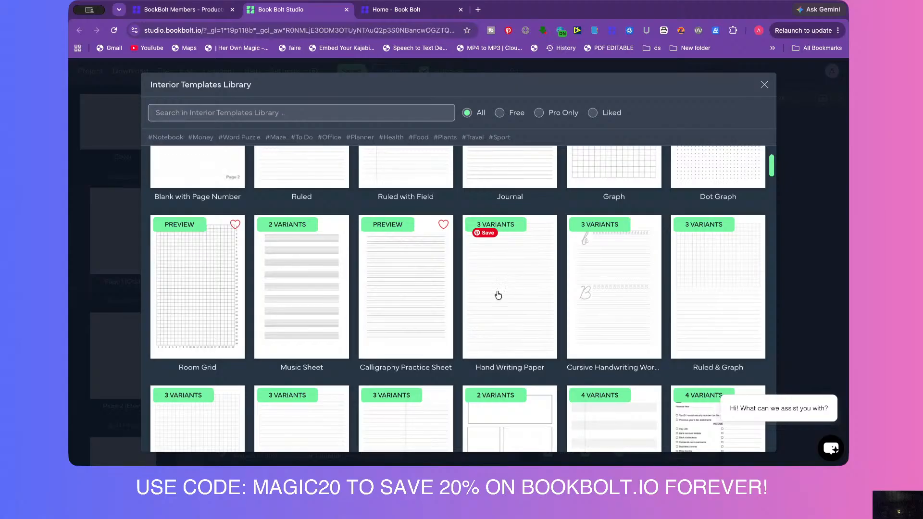
left_click(501, 267)
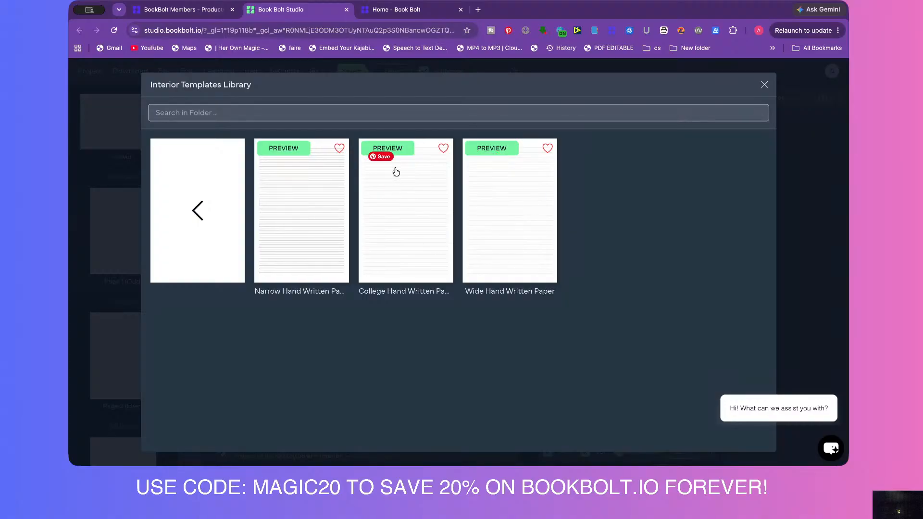
left_click(516, 194)
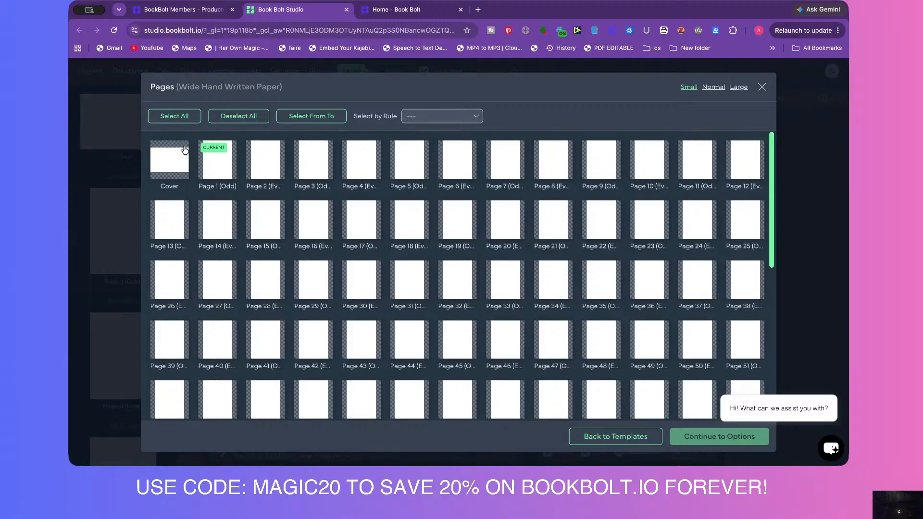
Apply the Wide Hand Written Paper template to all interior pages, keeping its default line and dash options.
left_click(182, 120)
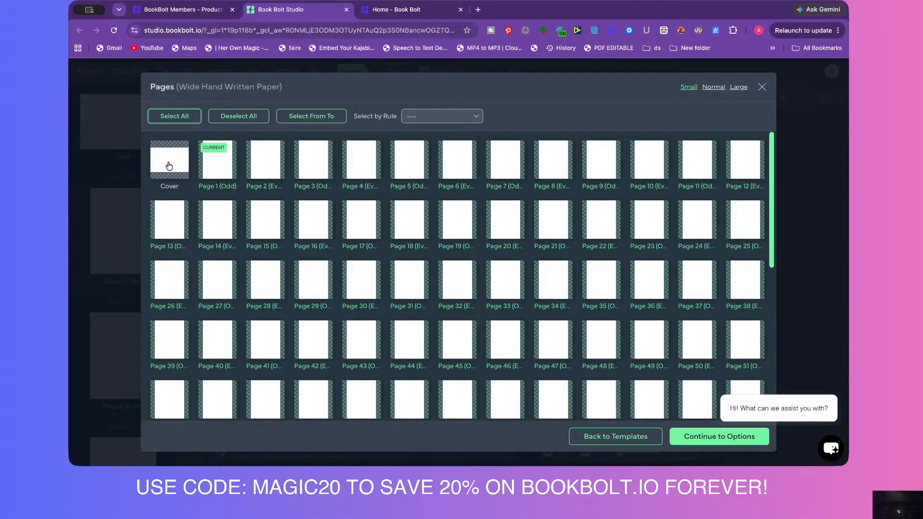
scroll(513, 311, "down", 10)
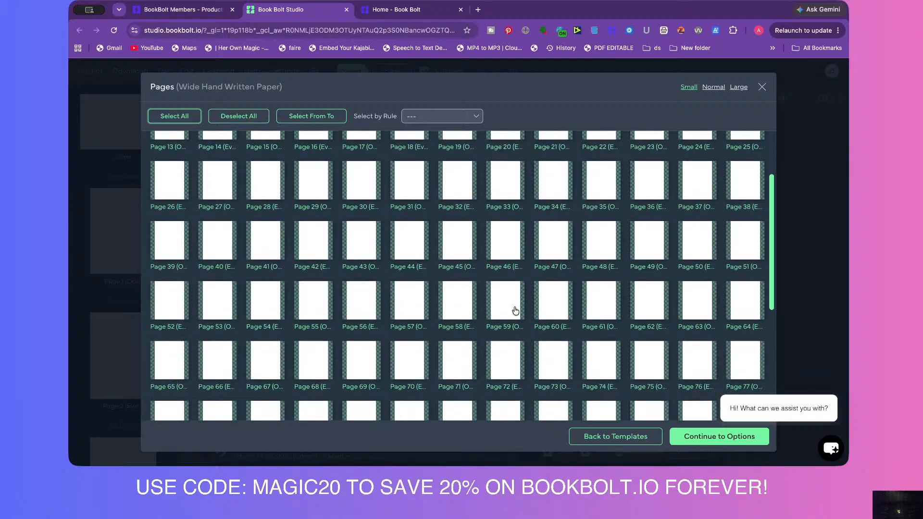
scroll(513, 311, "up", 10)
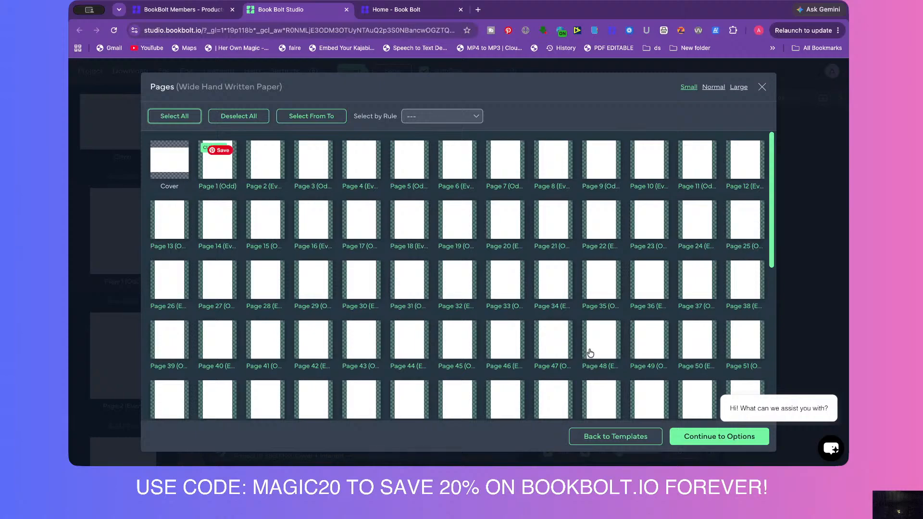
left_click(707, 440)
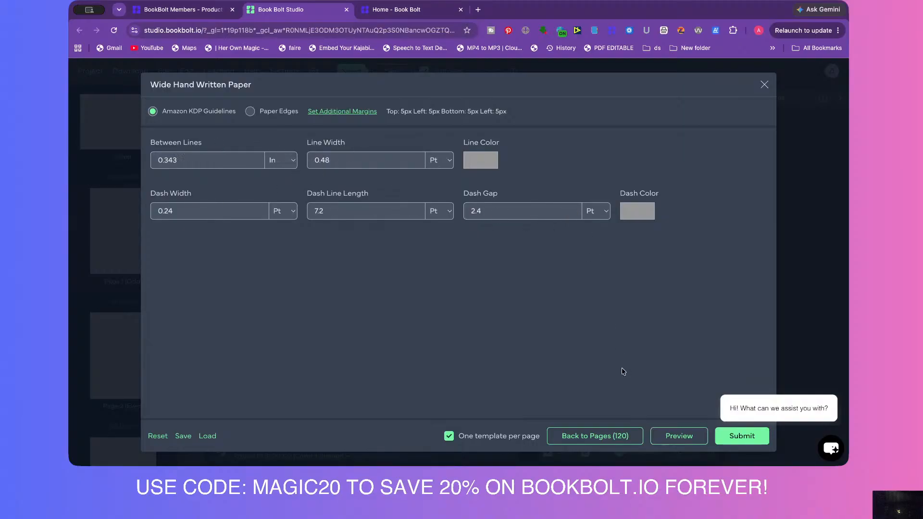
left_click(742, 436)
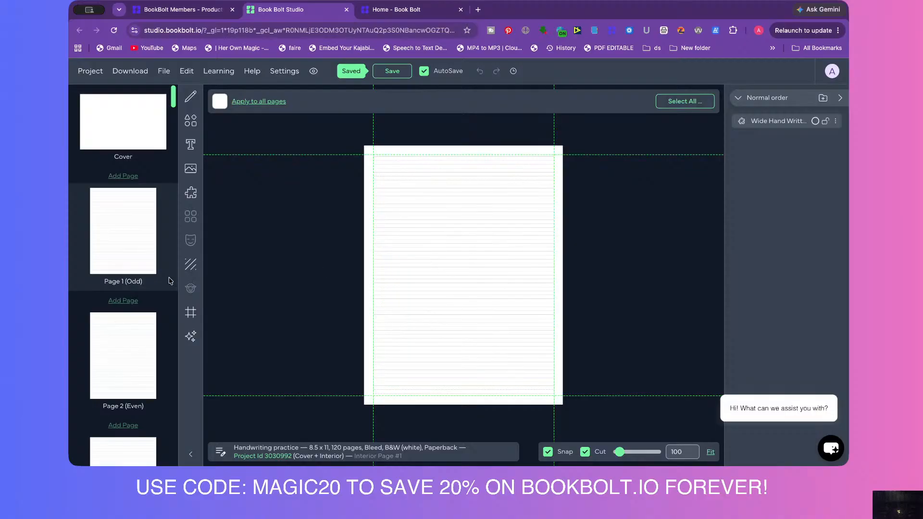
Check the ruled lines on page 2 and the following pages, and select the template on page 2.
left_click(128, 376)
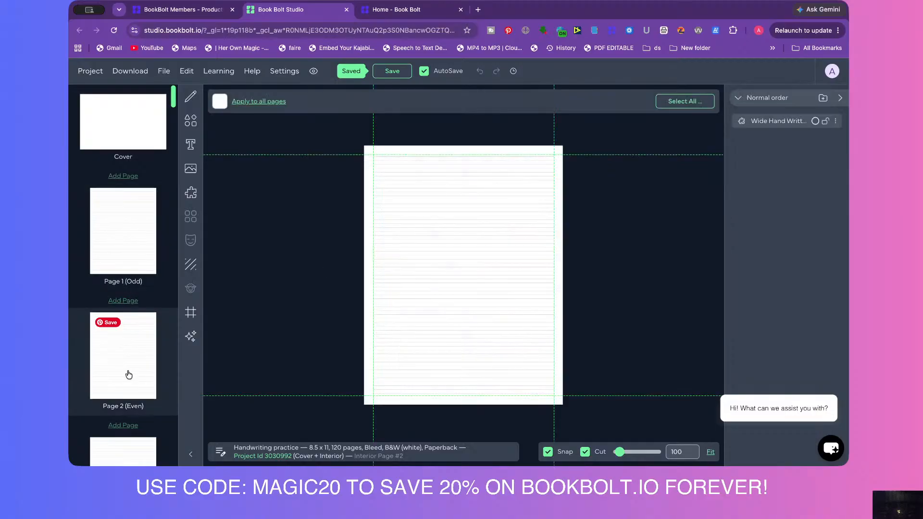
scroll(129, 375, "down", 4)
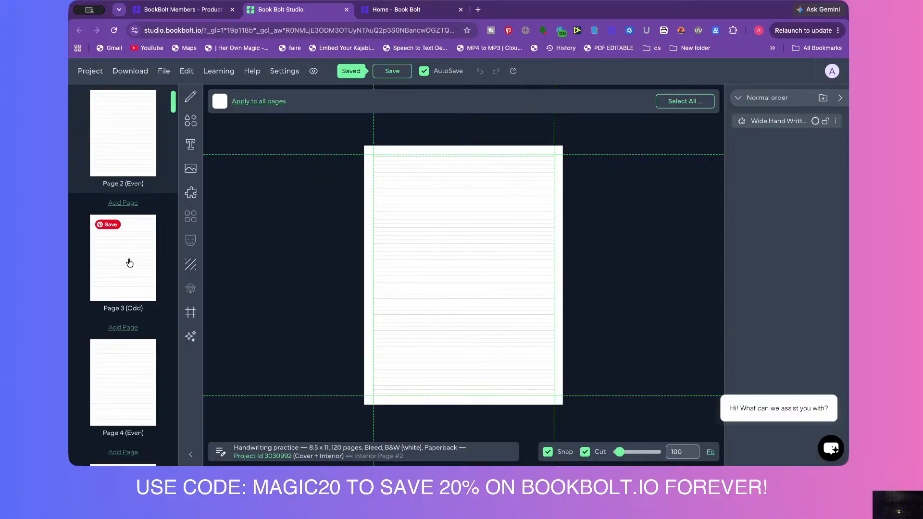
left_click(431, 284)
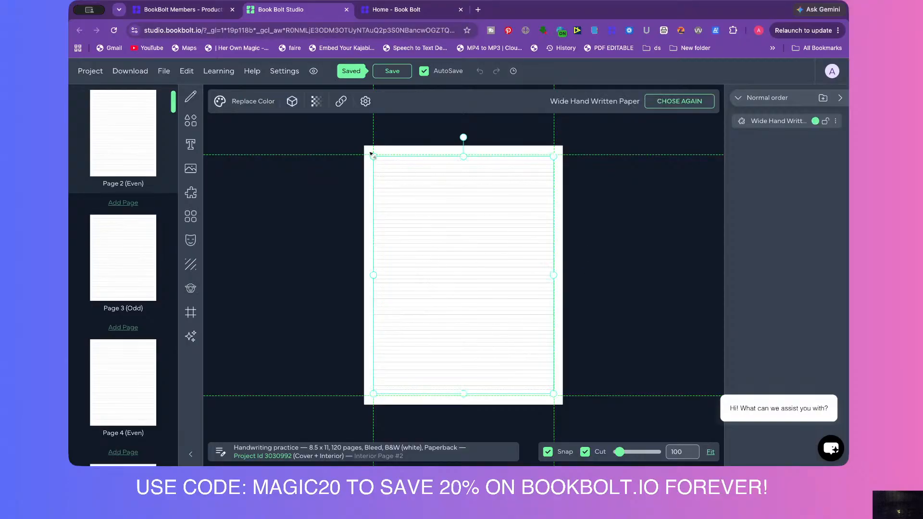
Try stretching the Wide Hand Written Paper template beyond page 2, and delete it from the page.
left_click_drag(371, 153, 230, 181)
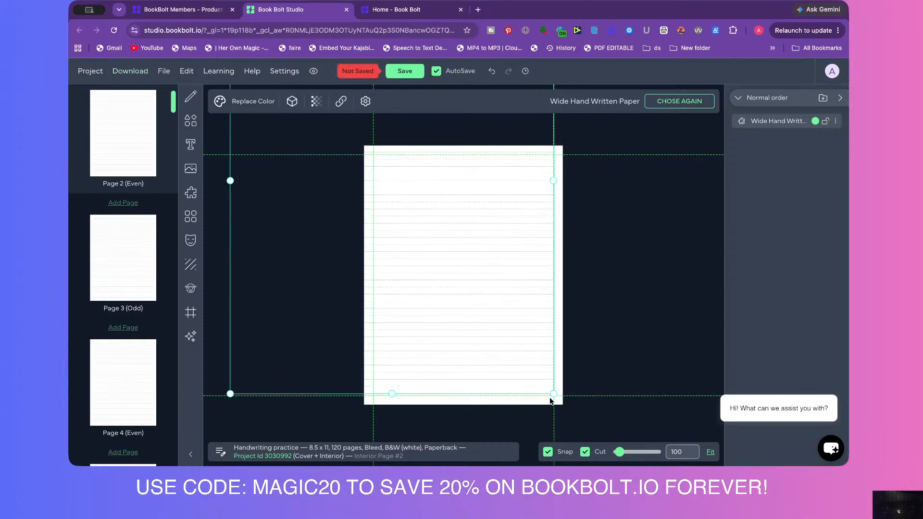
left_click_drag(552, 394, 474, 271)
key("Delete")
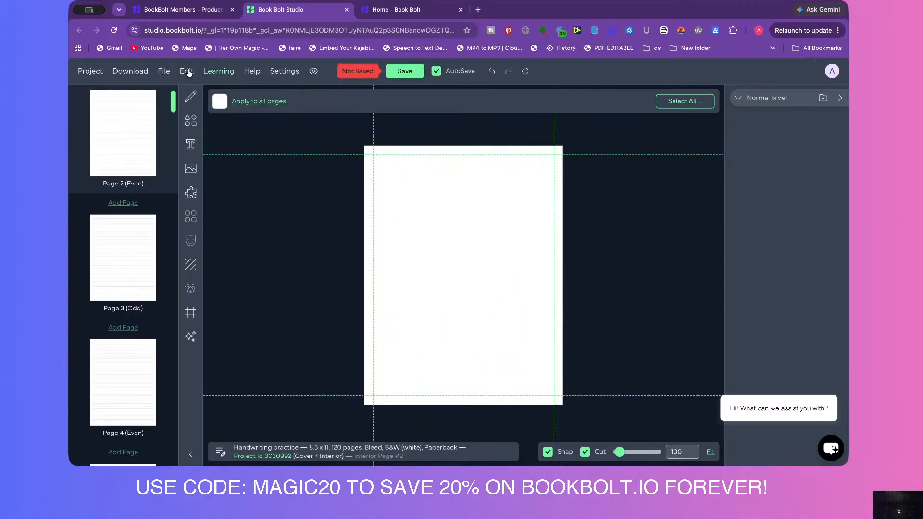
Clear the page templates from all the interior pages of the book.
left_click(143, 68)
mouse_move(191, 73)
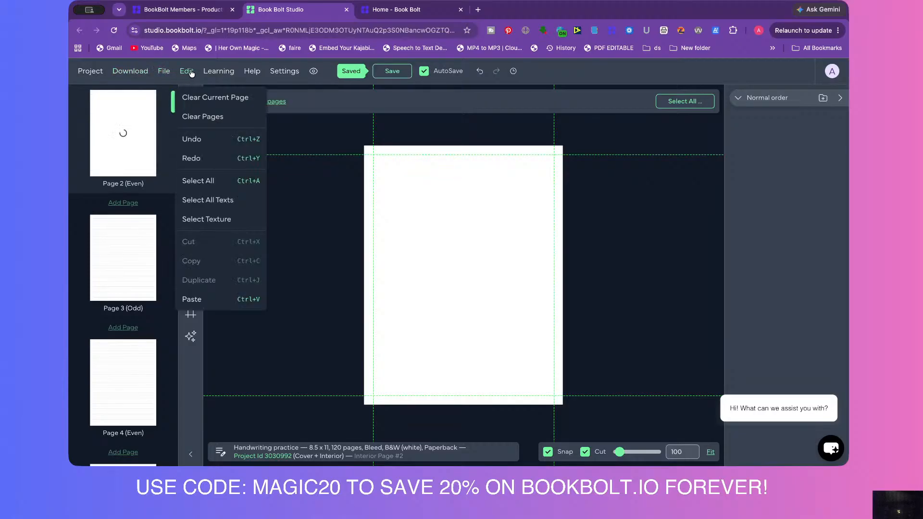
left_click(207, 122)
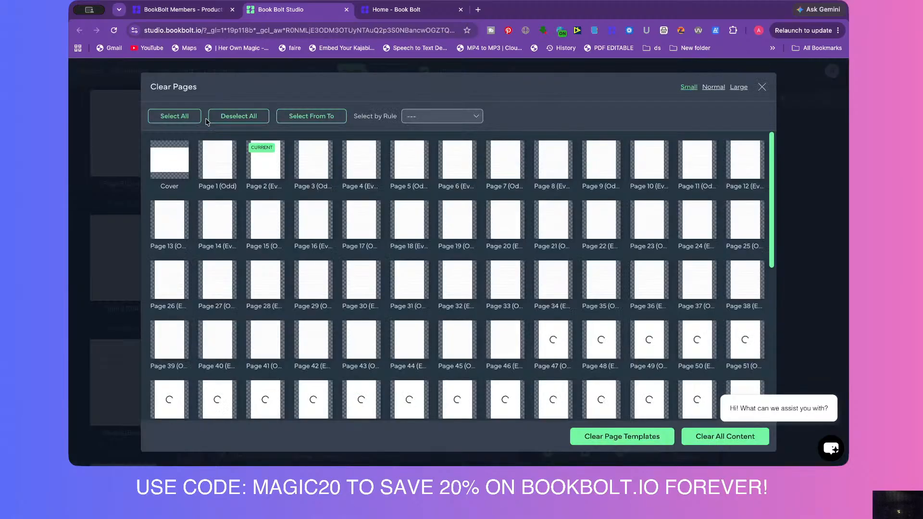
left_click(621, 438)
left_click(537, 100)
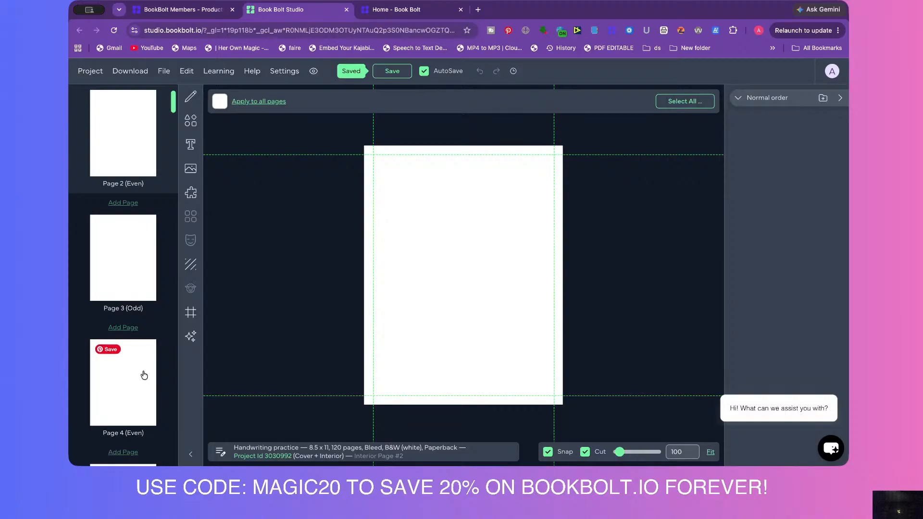
Check the page list and review the handwriting paper variants in the Interior Templates Library, closing it without choosing one.
scroll(144, 375, "up", 5)
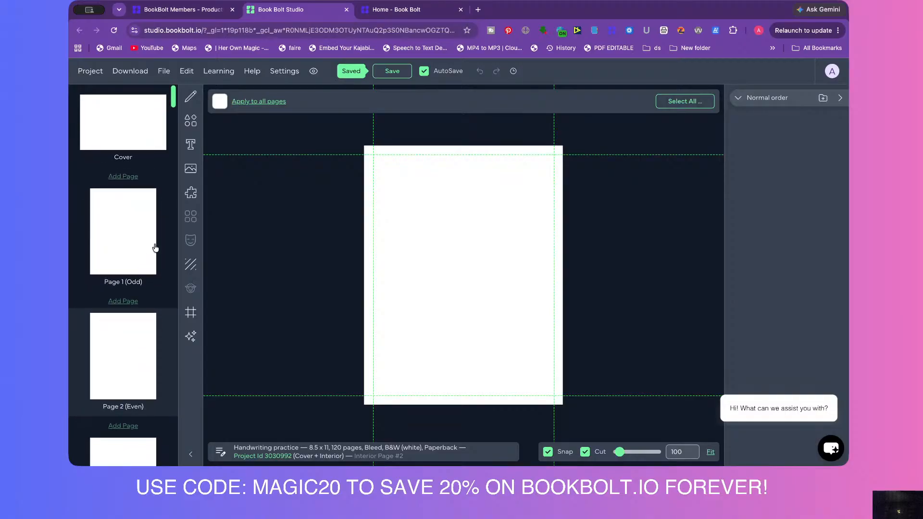
left_click(191, 194)
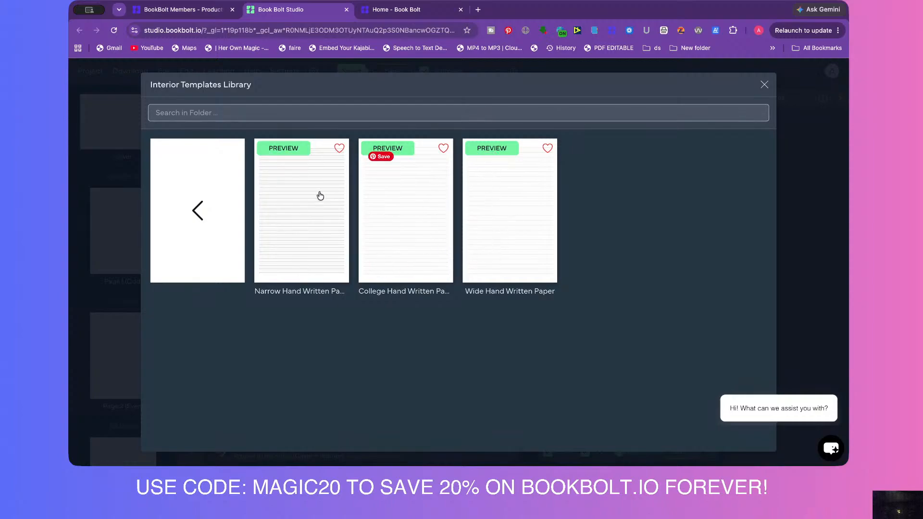
left_click(766, 86)
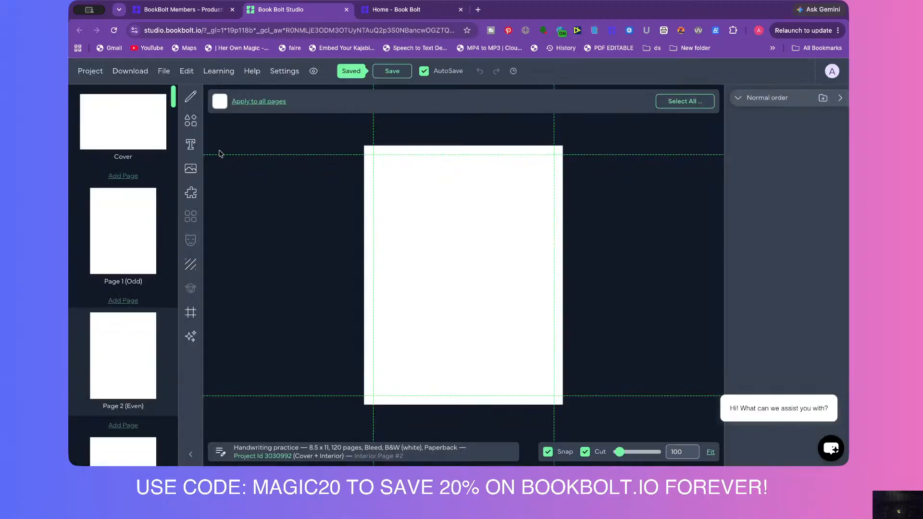
Add a horizontal line near the top of page 2 and duplicate it twice, placing one copy below and one midway between.
left_click(191, 121)
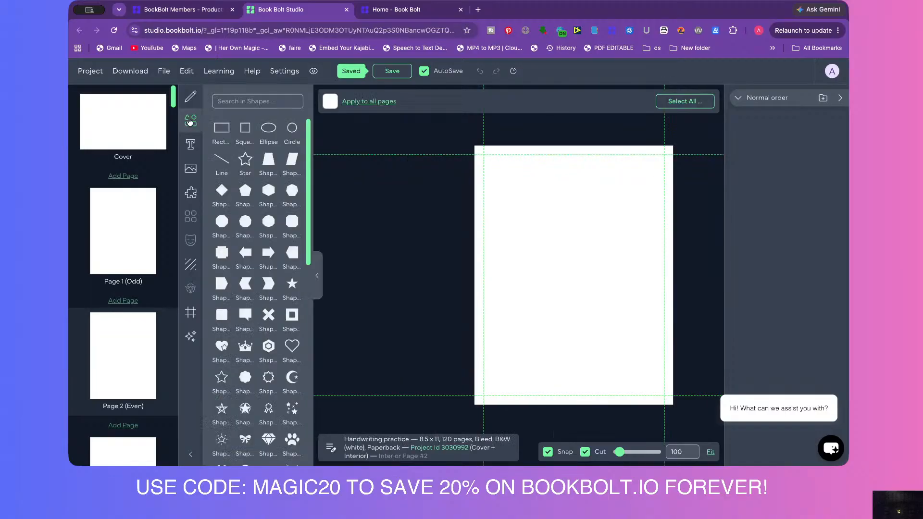
left_click(224, 163)
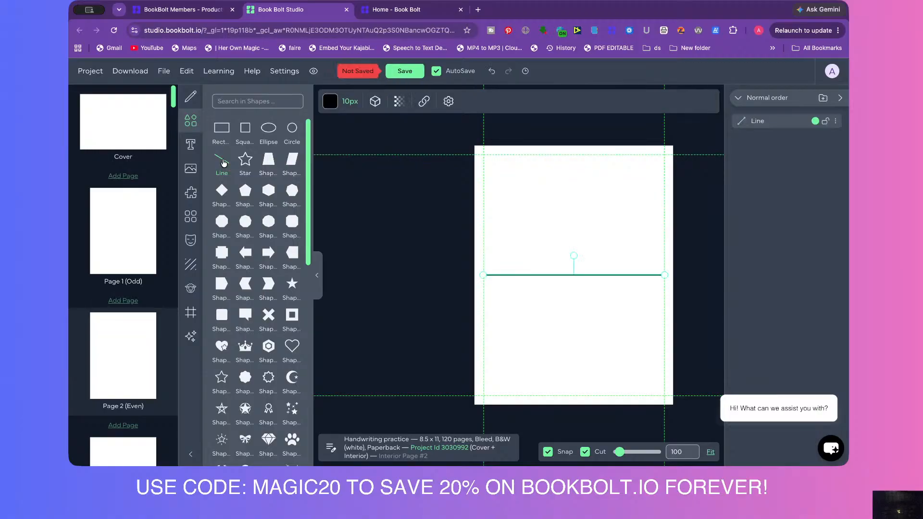
left_click_drag(579, 275, 577, 170)
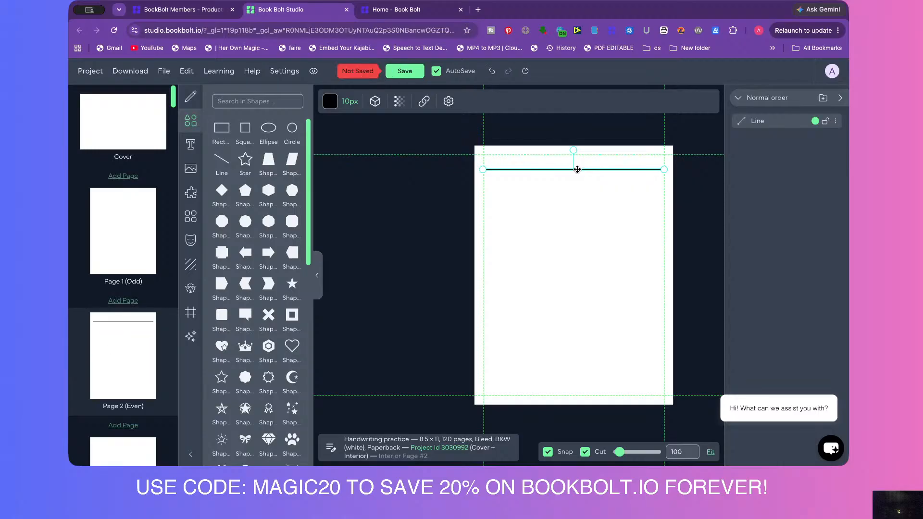
key("ctrl+d")
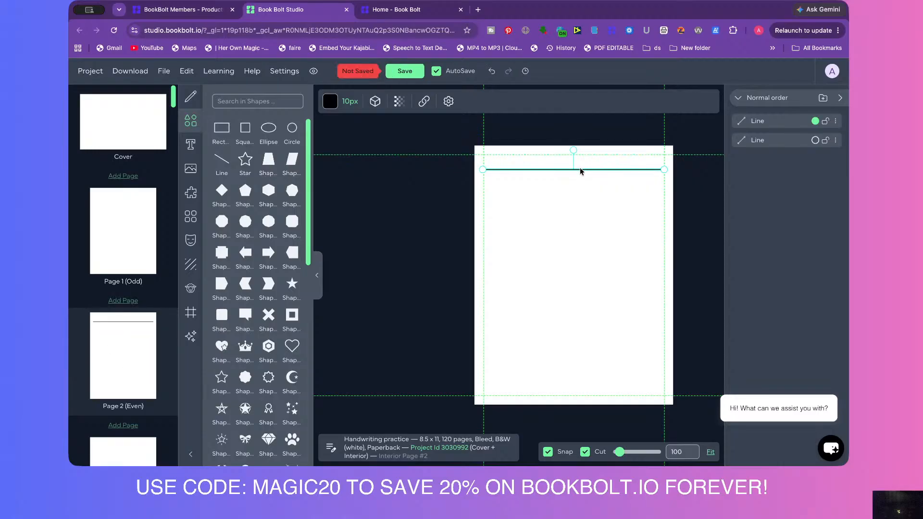
left_click_drag(577, 168, 577, 193)
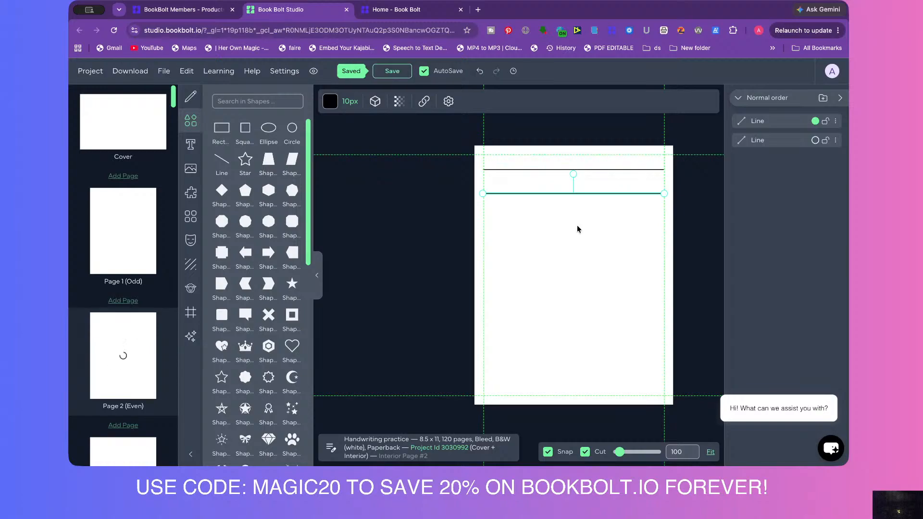
key("ctrl+d")
left_click_drag(581, 193, 580, 182)
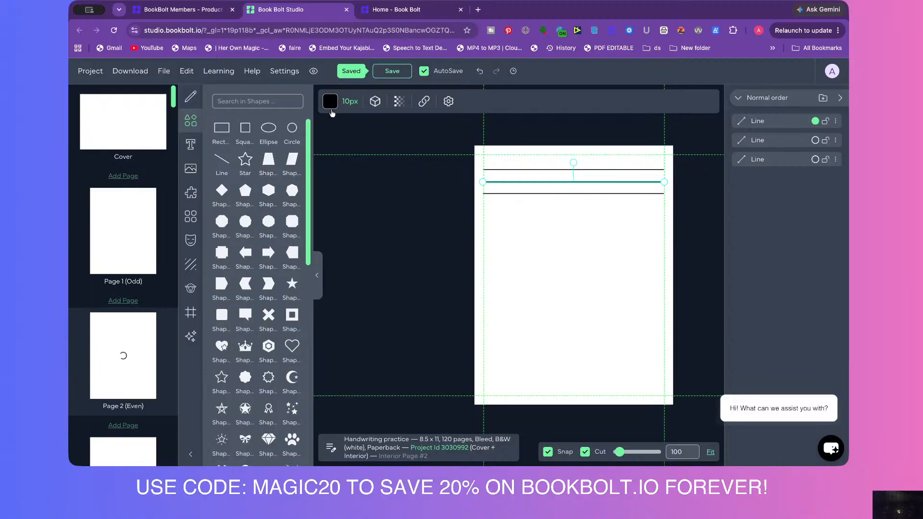
Make the middle line dashed with stroke width 11, line length 125, gap 48 and light grey colour #bdbcbc.
left_click(448, 103)
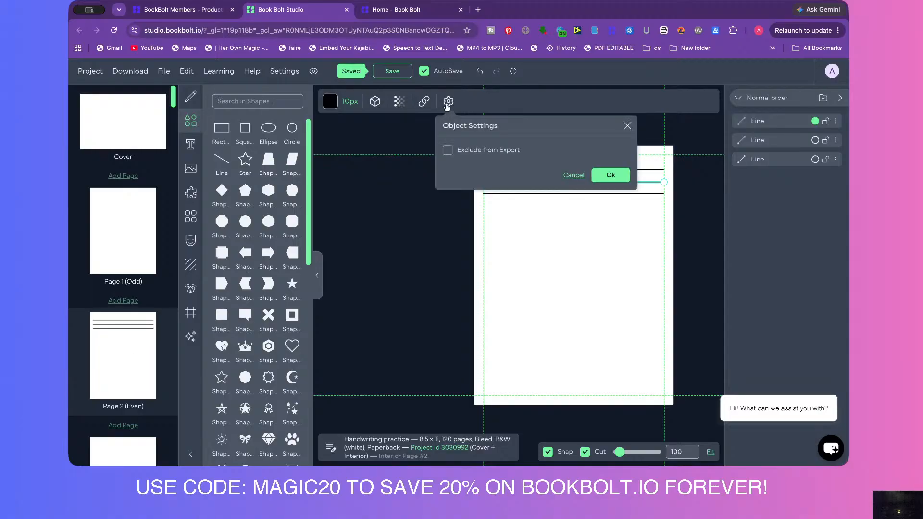
left_click(330, 101)
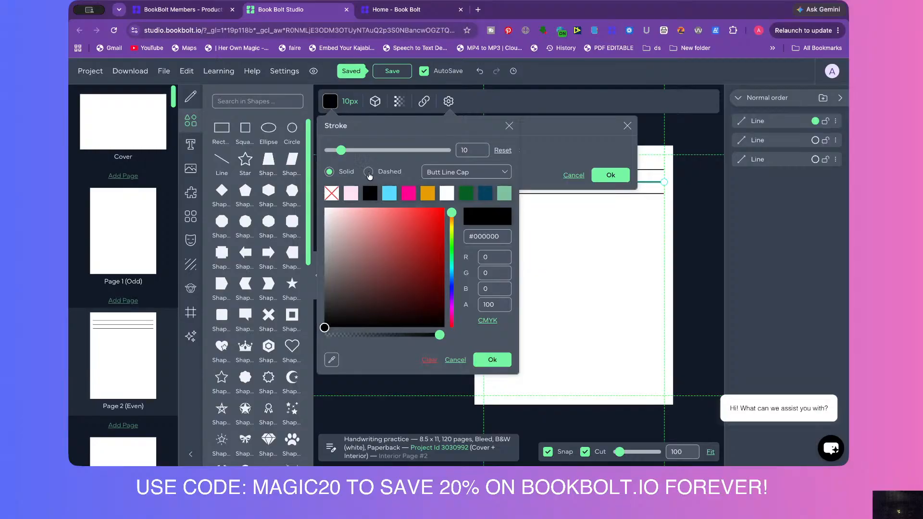
left_click(368, 172)
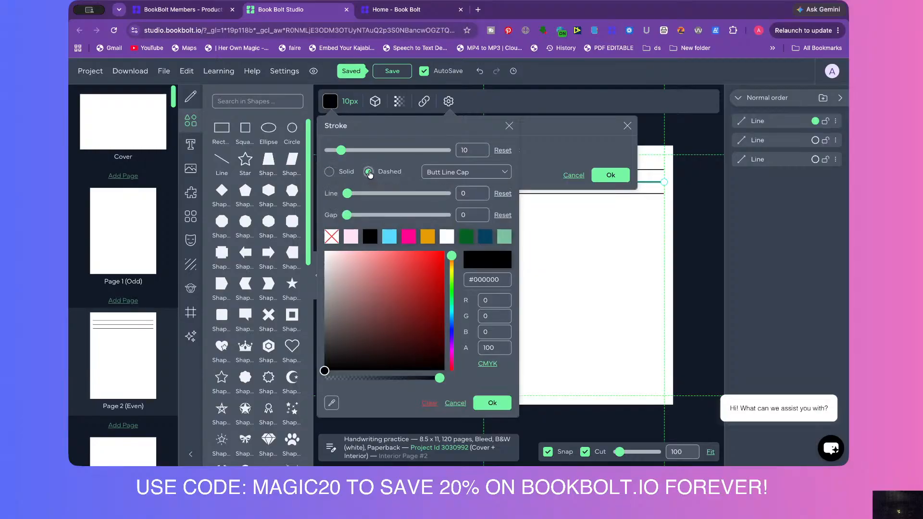
left_click(627, 126)
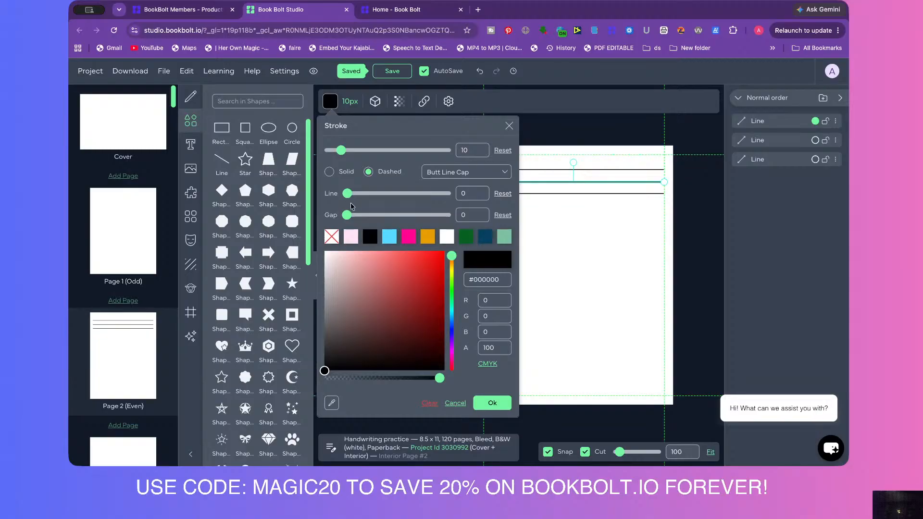
left_click_drag(347, 215, 387, 216)
left_click_drag(347, 194, 390, 194)
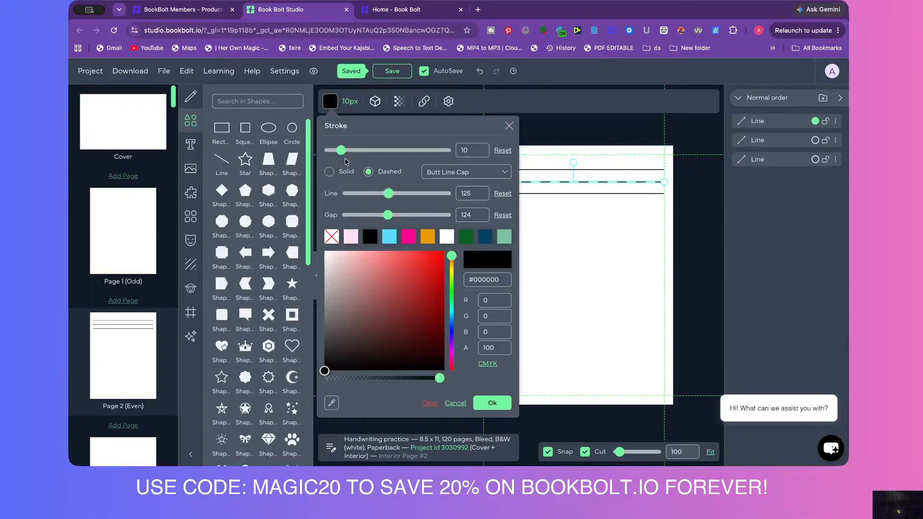
mouse_move(343, 155)
left_mouse_down()
mouse_move(425, 155)
mouse_move(343, 157)
left_mouse_up()
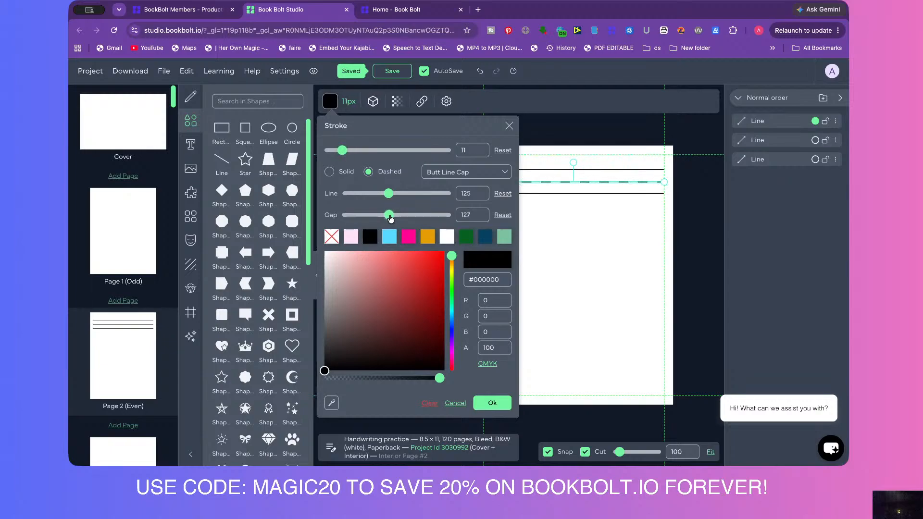
left_click_drag(389, 216, 363, 217)
left_click(326, 284)
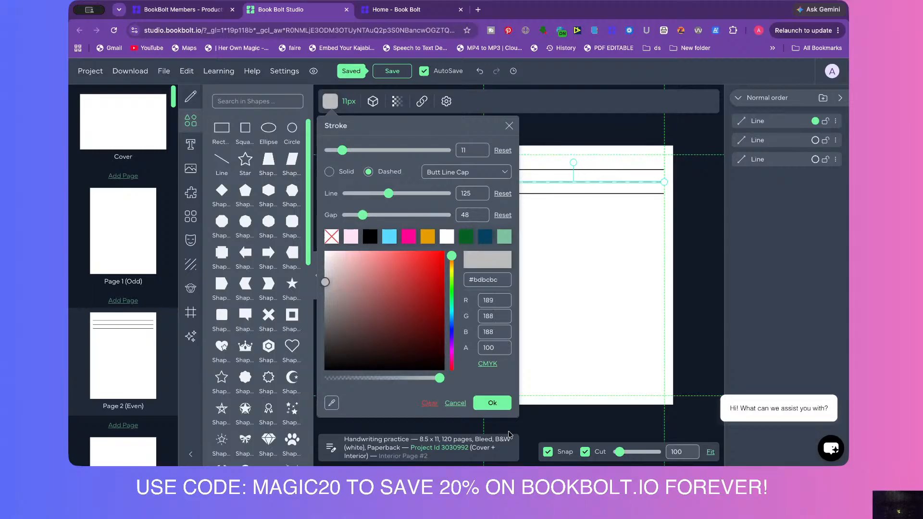
left_click(492, 403)
left_click(590, 313)
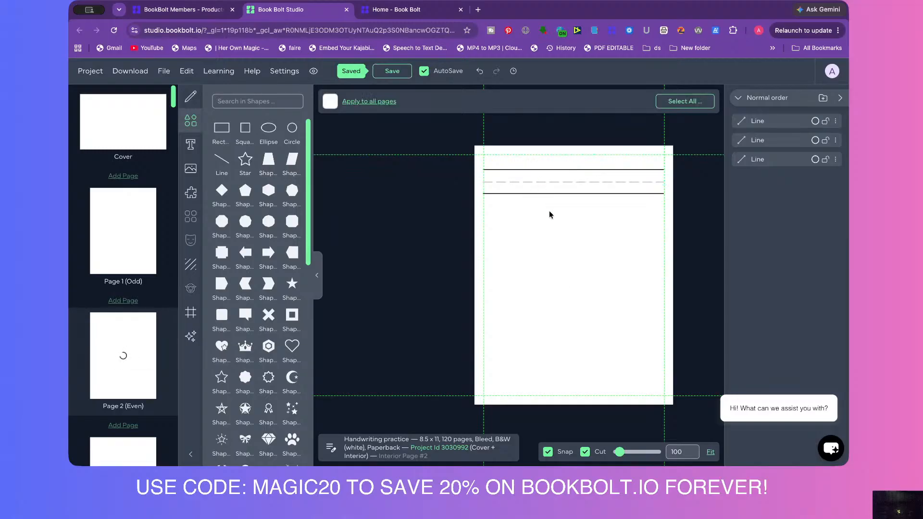
Select the three-line writing row and copy it to form a second and a third row further down page 2.
left_click_drag(551, 214, 530, 156)
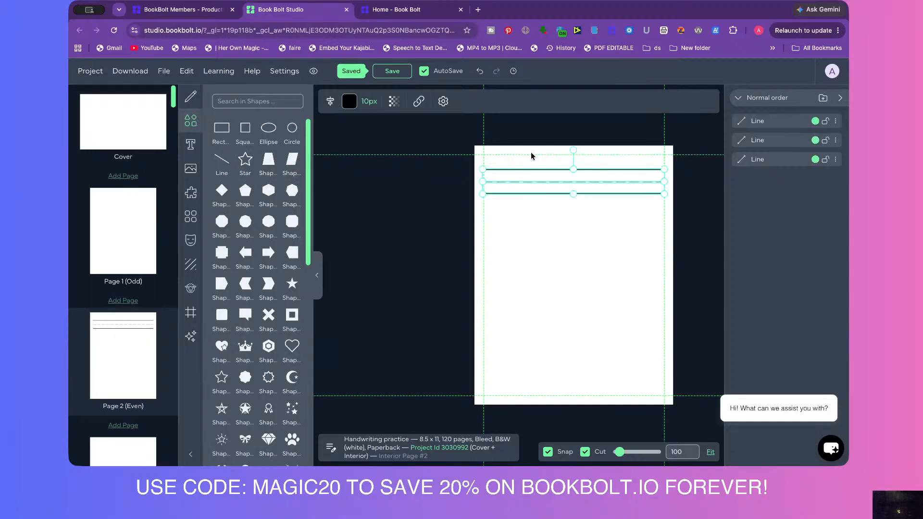
left_click(330, 103)
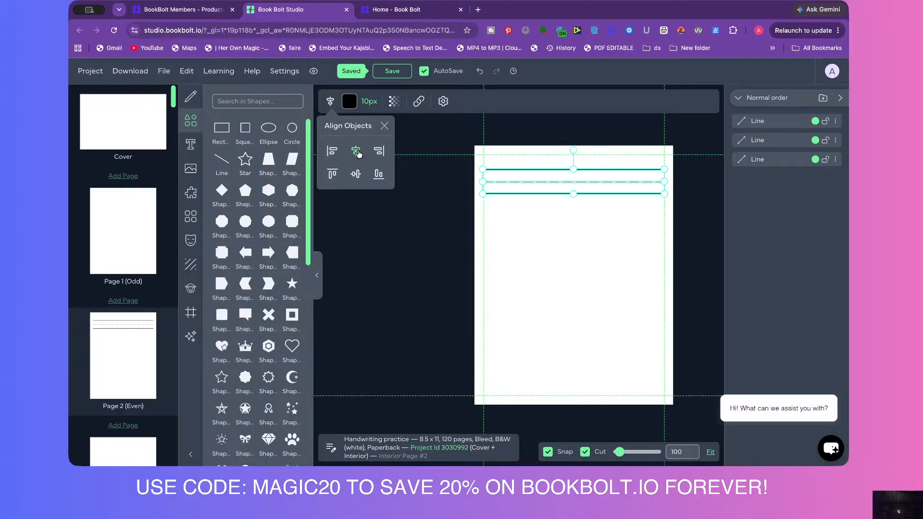
left_click(384, 126)
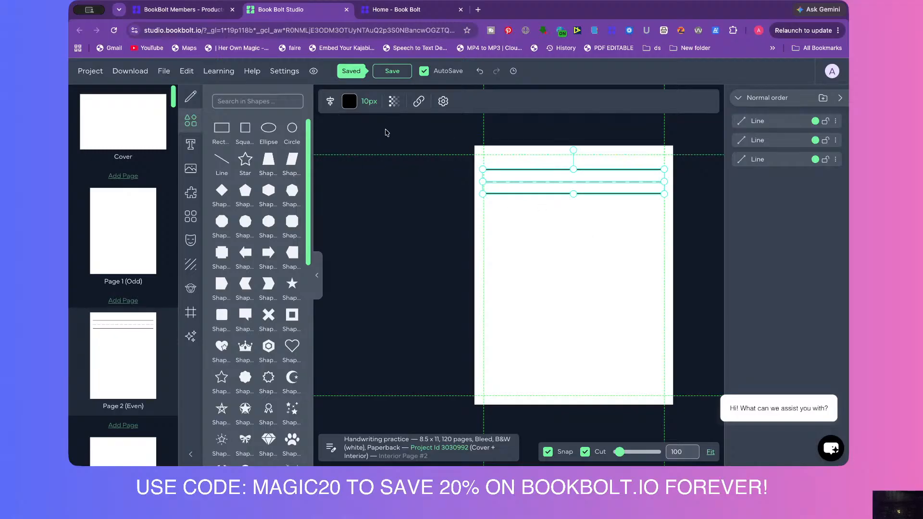
left_click(575, 226)
left_click_drag(562, 218, 547, 276)
key("ctrl+c")
key("ctrl+v")
key("ctrl+v")
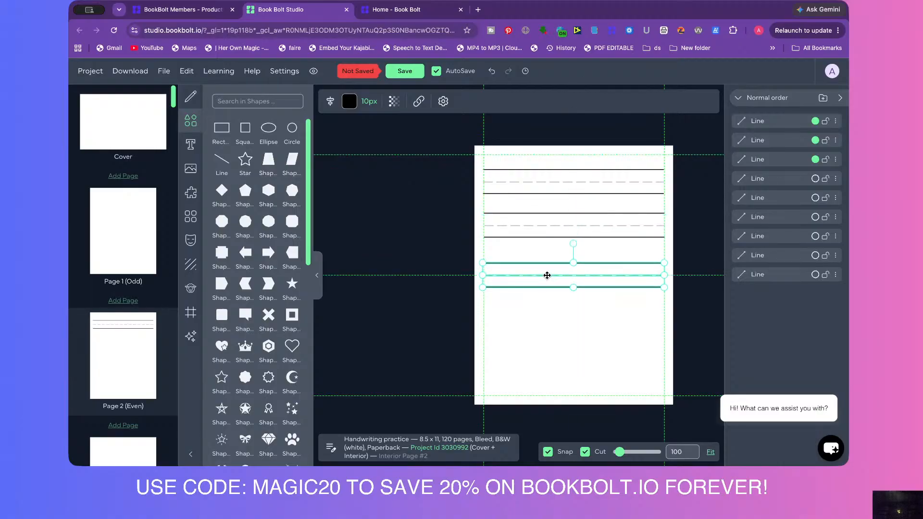
Paste two more copies of the three-line row and place them as the fourth and fifth rows down to the lower margin.
key("ctrl+v")
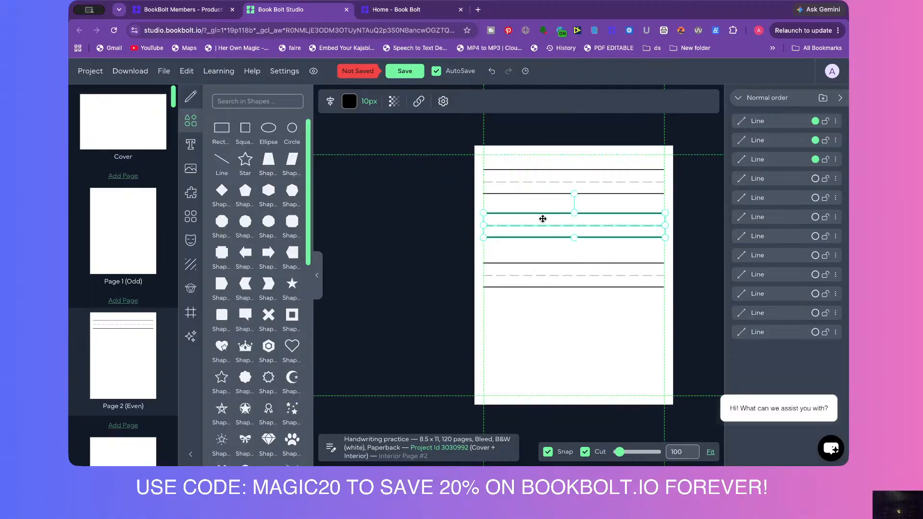
left_click_drag(542, 274, 542, 323)
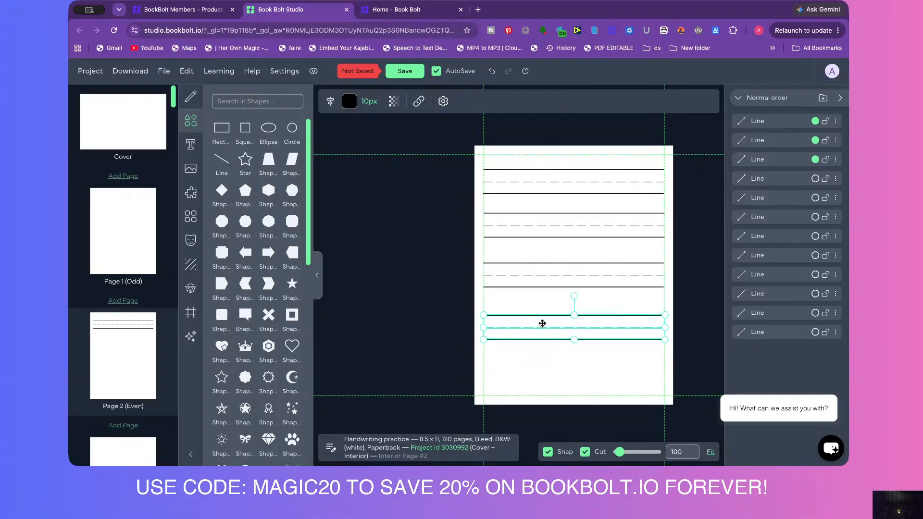
key("ctrl+v")
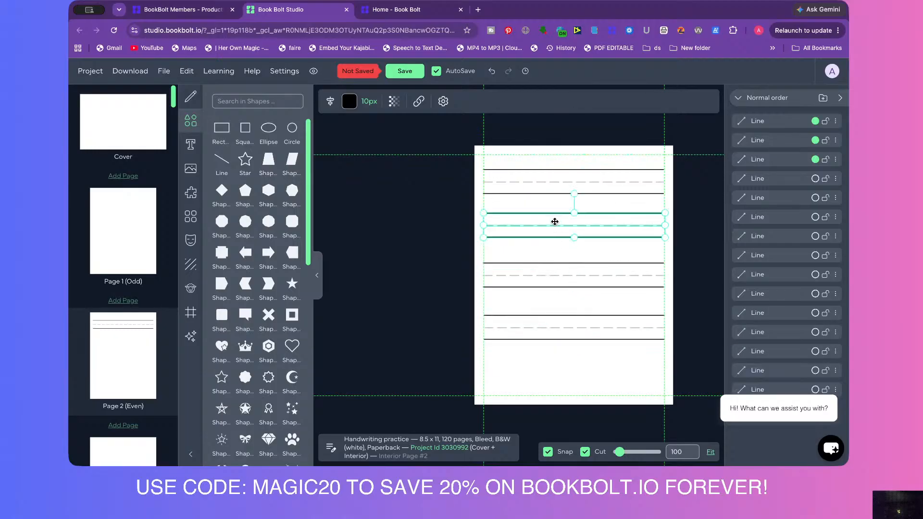
left_click_drag(553, 221, 556, 374)
left_click(477, 304)
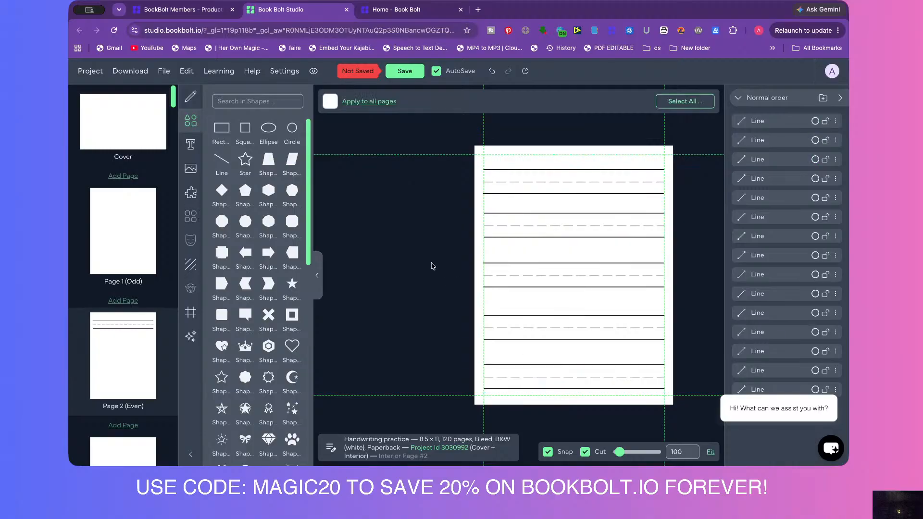
Select all the lines on page 2 and narrow them on both sides so they sit just inside the margin guides.
left_click_drag(452, 151, 515, 419)
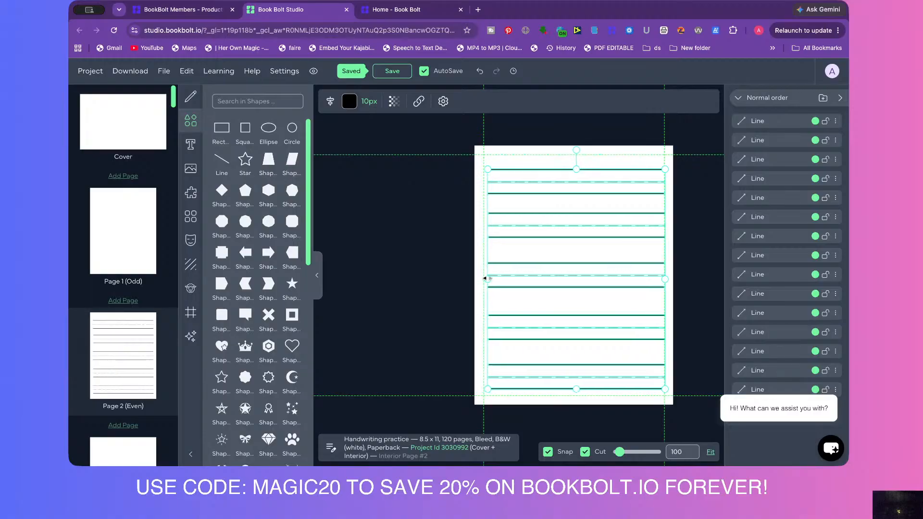
left_click_drag(486, 279, 483, 279)
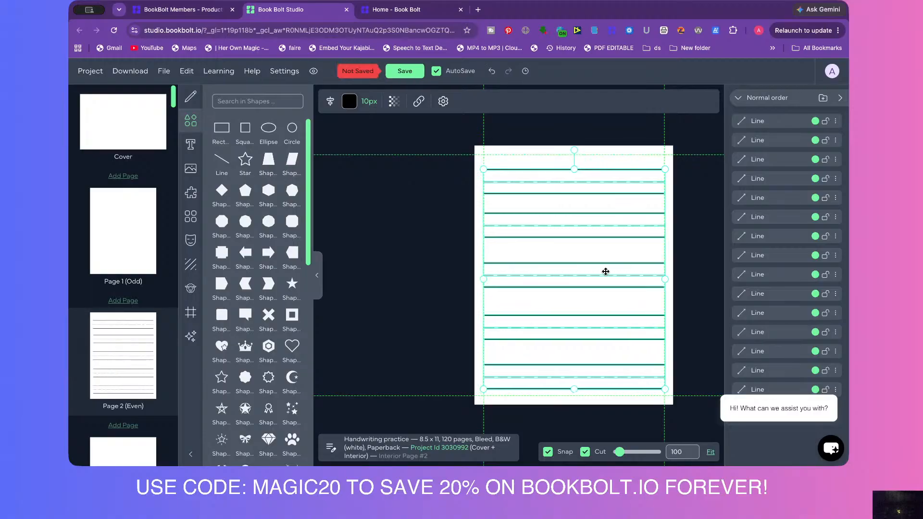
left_click_drag(666, 278, 663, 278)
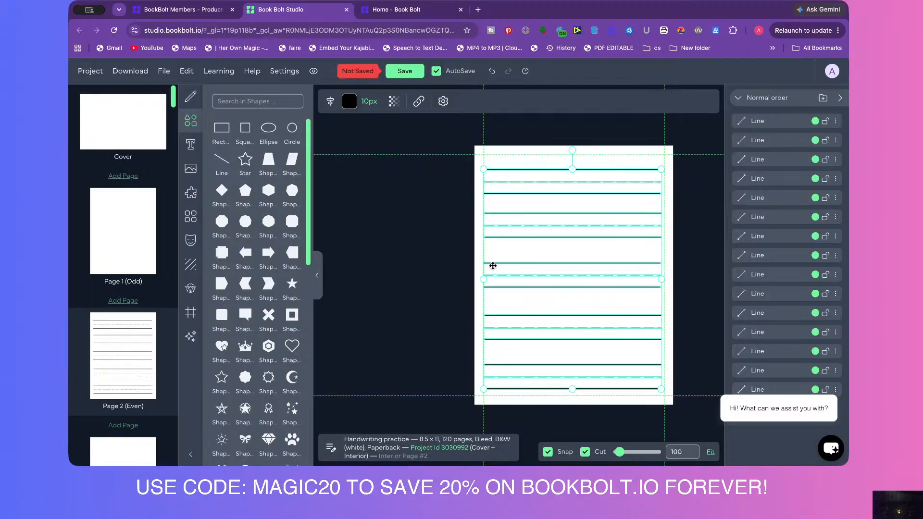
left_click_drag(484, 278, 486, 278)
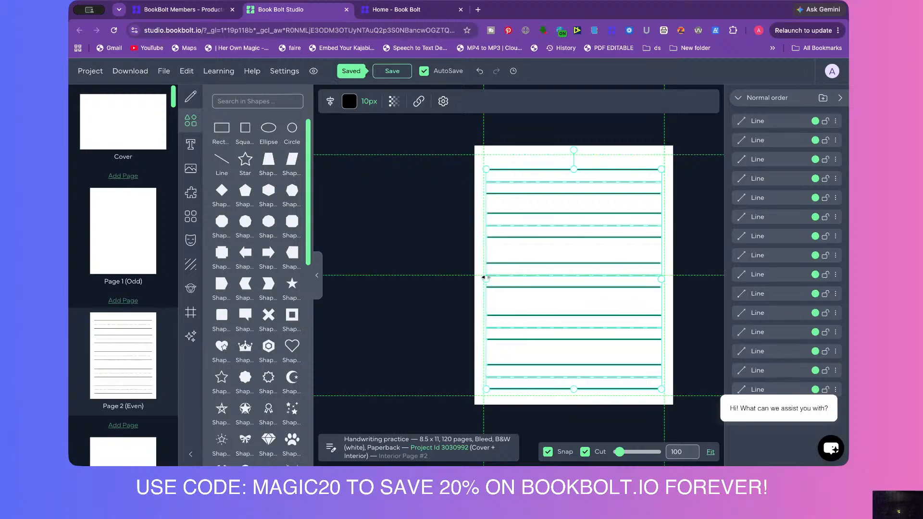
left_click(444, 240)
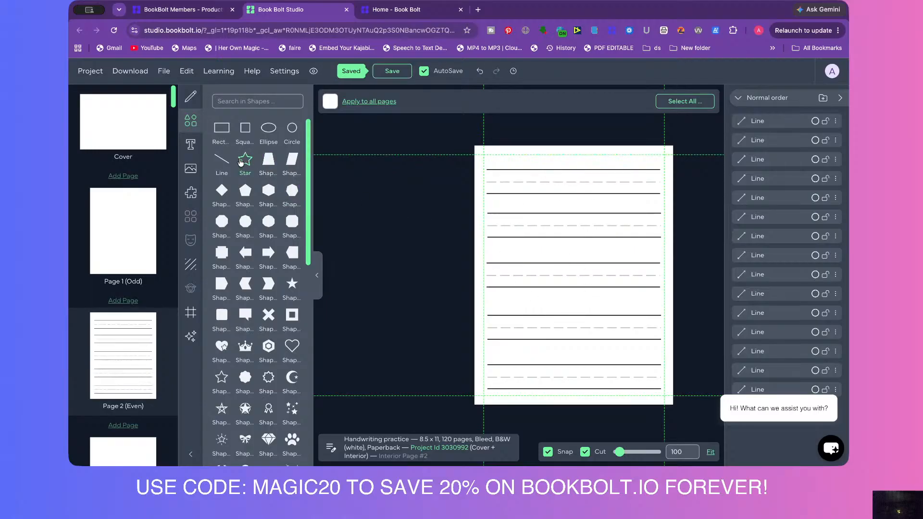
Add a heading to page 2 and enlarge it to 101.41 pt over the first writing row.
left_click(194, 146)
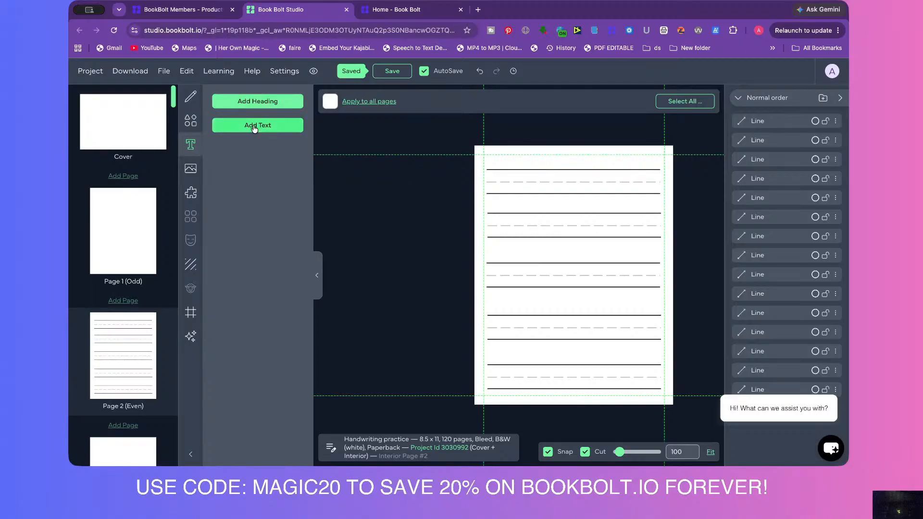
left_click(254, 102)
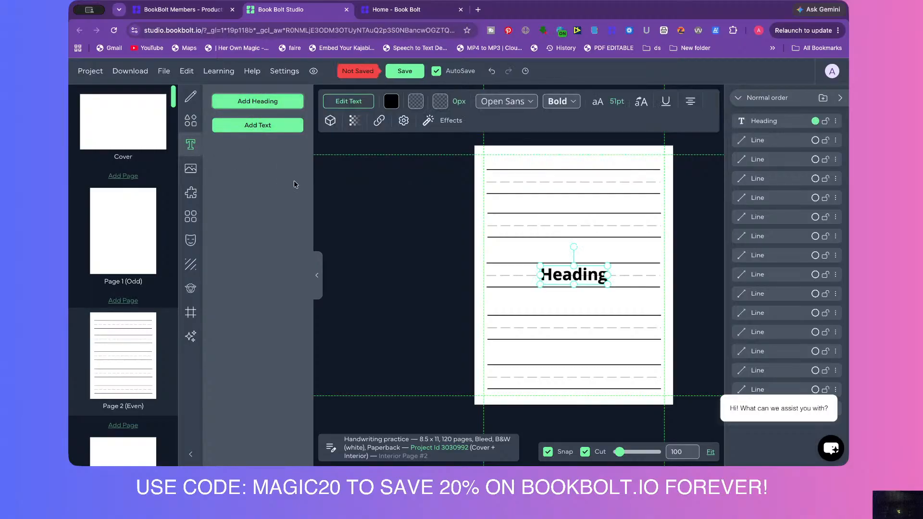
left_click_drag(570, 278, 618, 202)
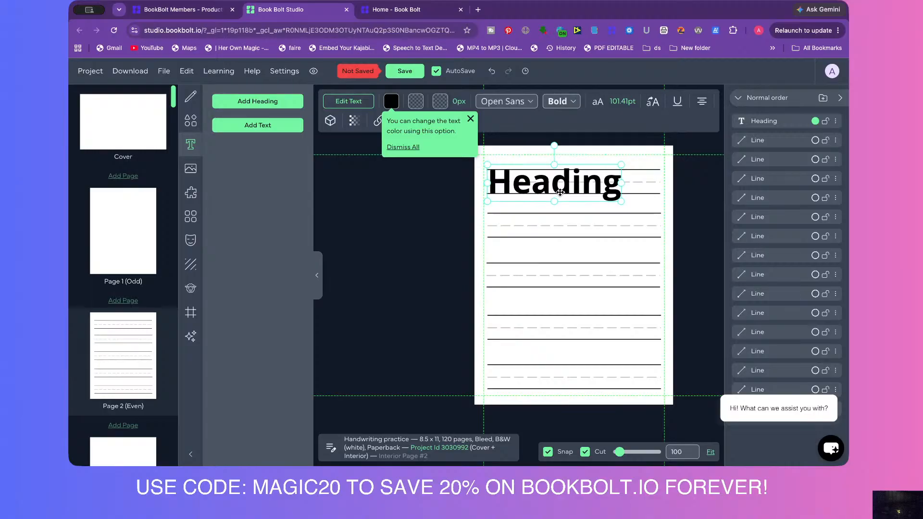
Replace the heading text with the letter H and place it at the start of the first writing row.
left_click(558, 190)
double_click(557, 188)
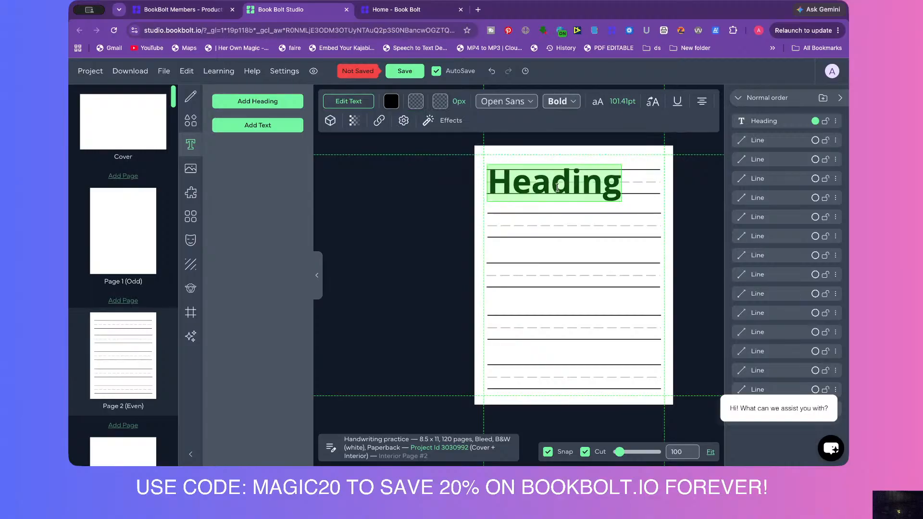
type("H")
left_click(604, 217)
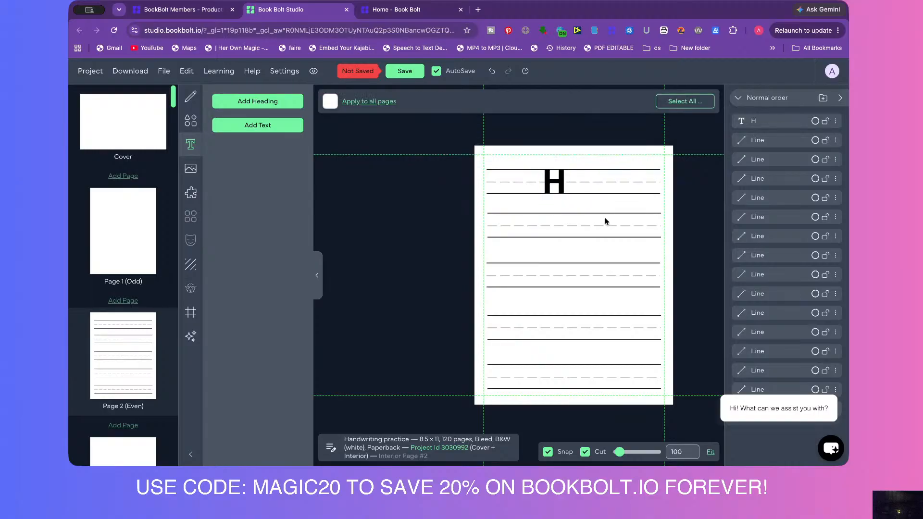
left_click_drag(554, 182, 505, 179)
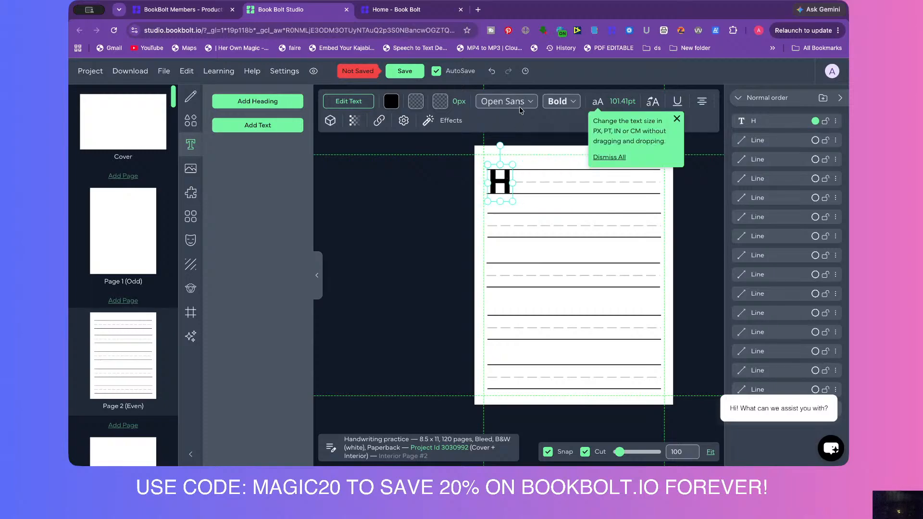
Set the letter H in the first row to the Light font style.
left_click(568, 102)
left_click(569, 149)
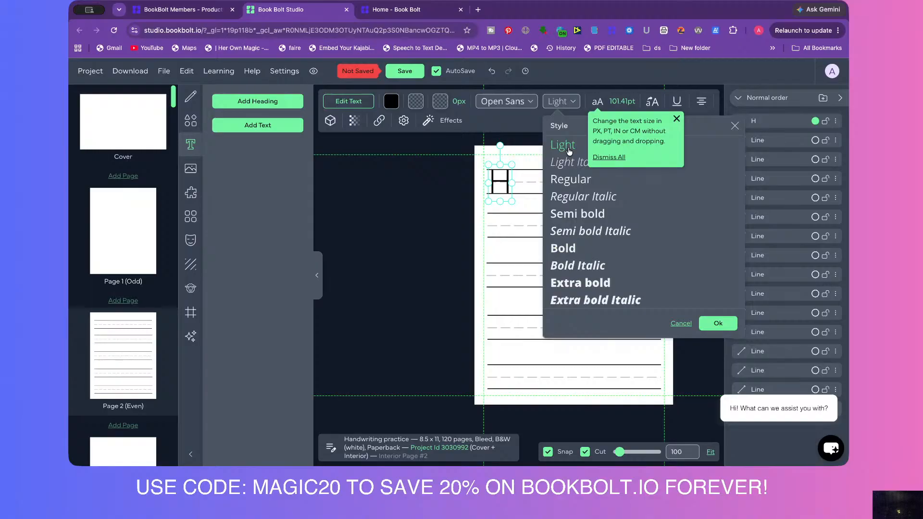
left_click(569, 165)
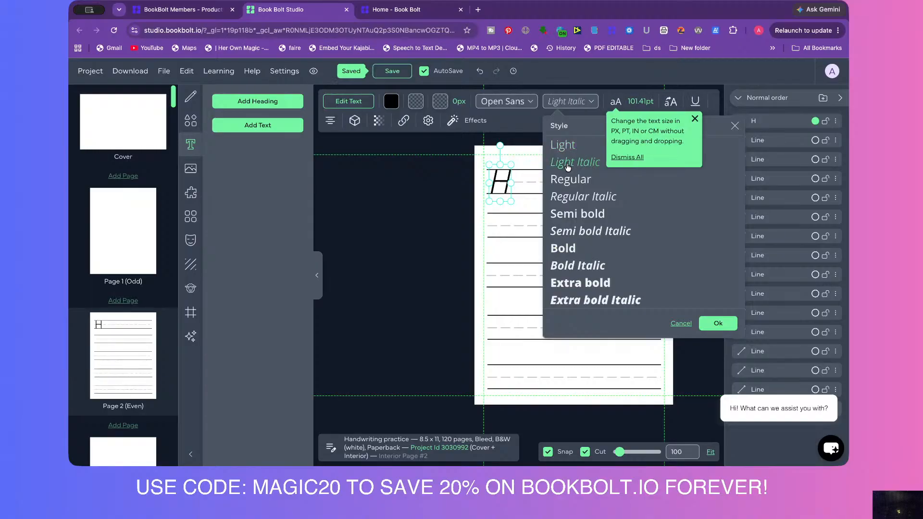
left_click(567, 145)
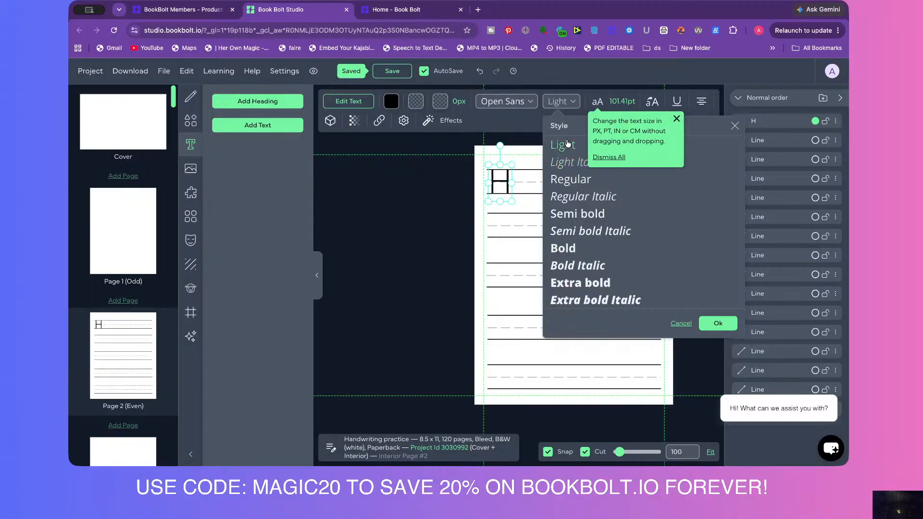
left_click(376, 234)
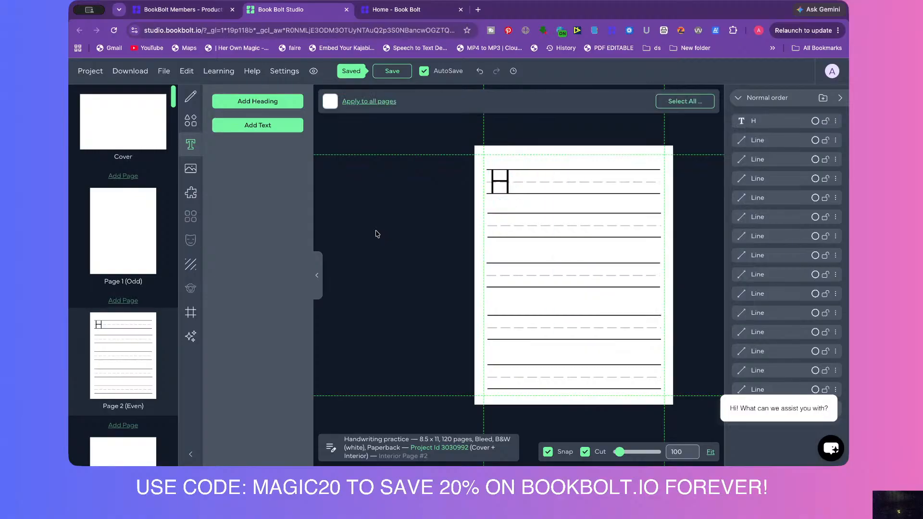
Duplicate the letter H and place the copy at the start of the second writing row.
left_click(498, 182)
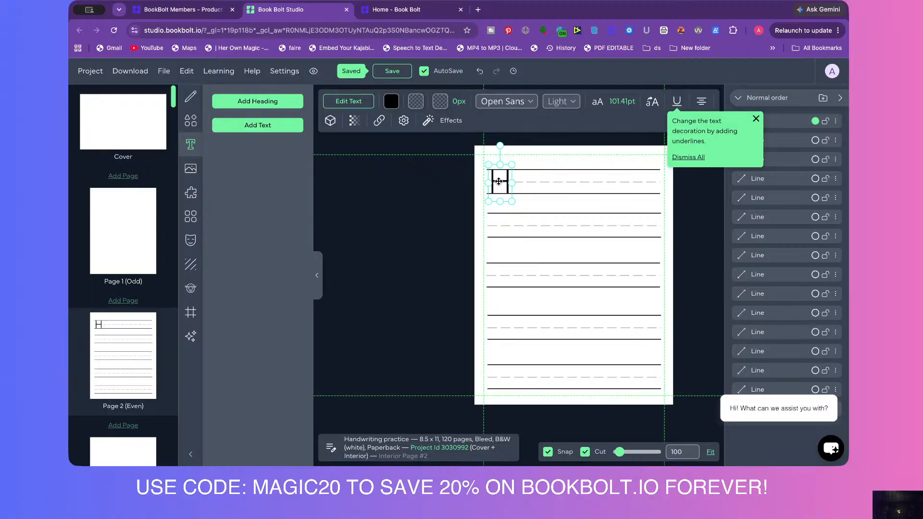
key("ctrl+d")
left_click_drag(498, 181, 501, 226)
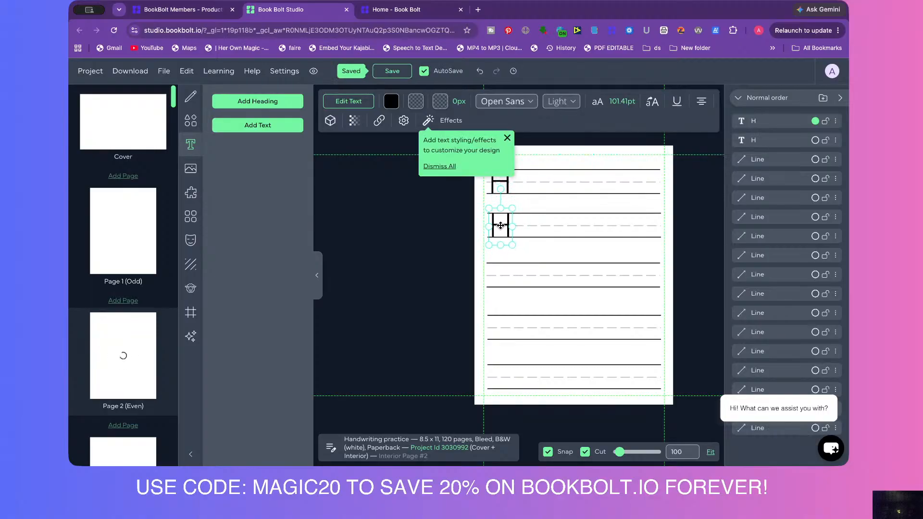
left_click(446, 227)
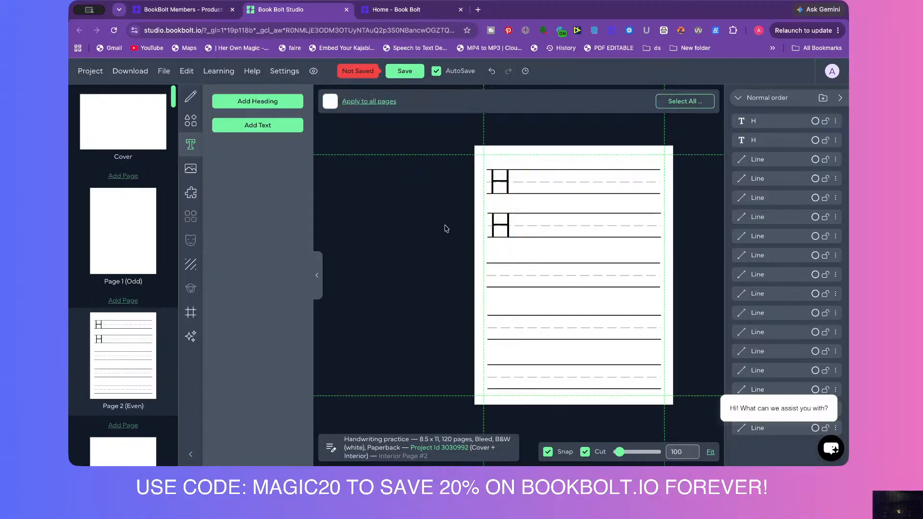
Delete both H letters from the first two writing rows on page 2.
left_click(500, 182)
key("Delete")
left_click(501, 224)
key("Delete")
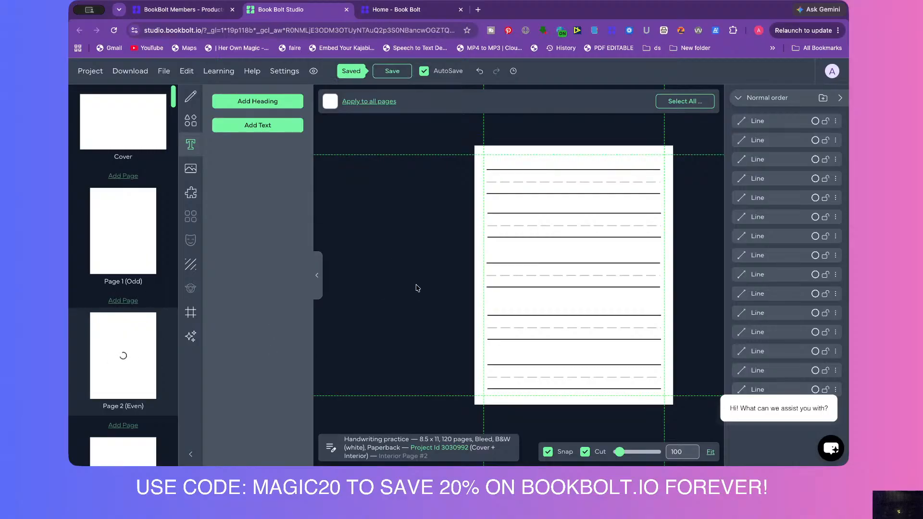
Copy all the writing lines from page 2 and paste them onto page 1.
left_click_drag(452, 152, 581, 406)
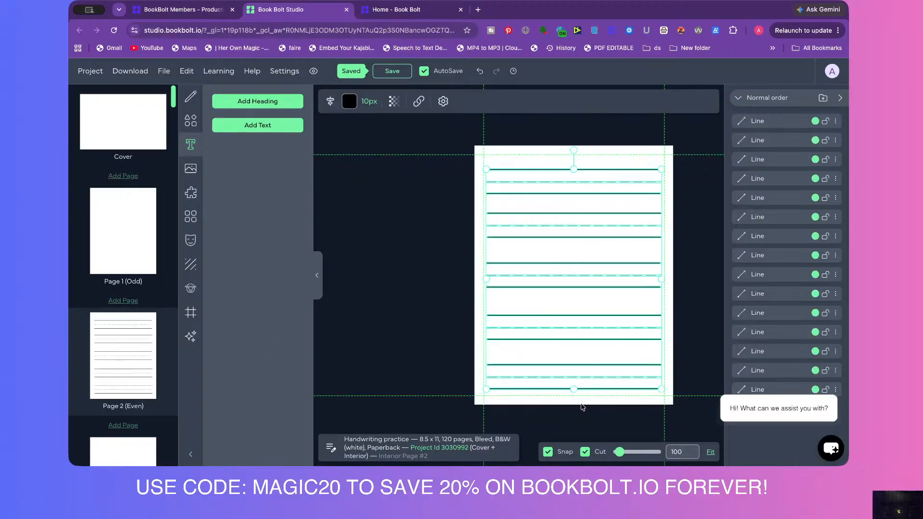
left_click(115, 240)
key("ctrl+v")
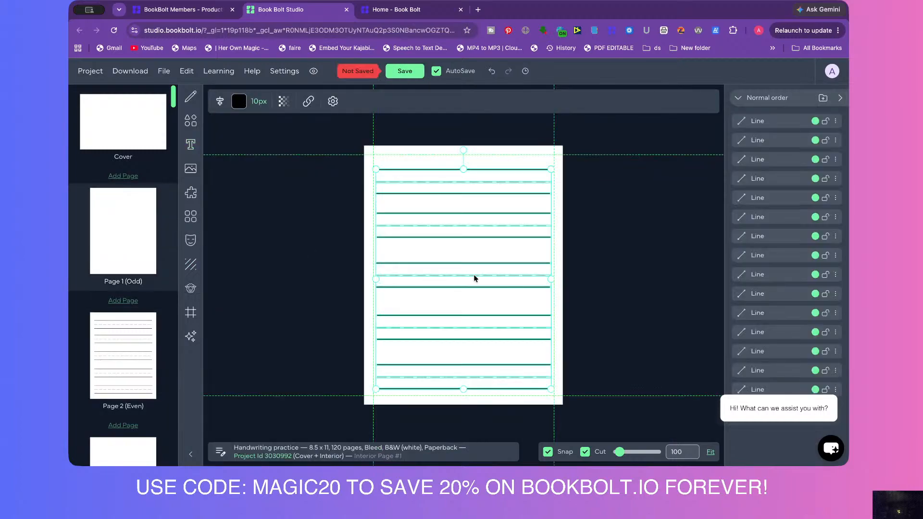
left_click(279, 265)
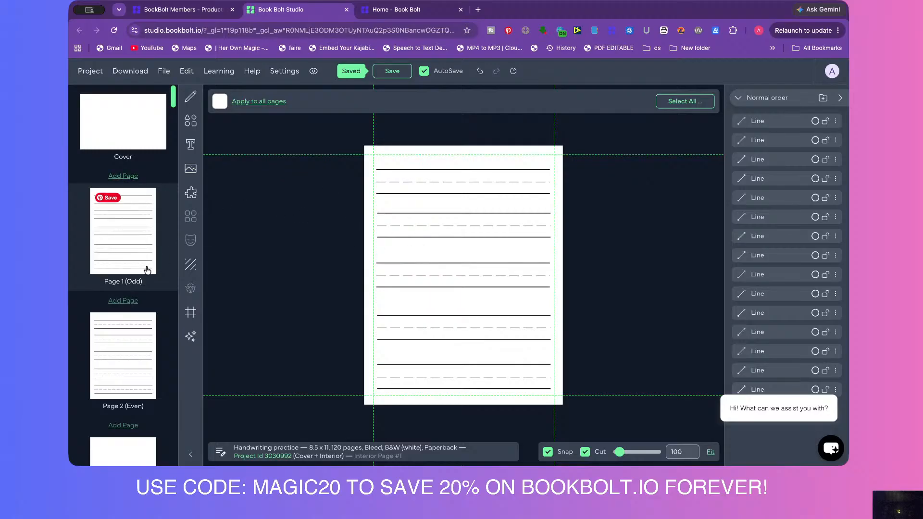
scroll(148, 271, "down", 1)
scroll(147, 271, "down", 3)
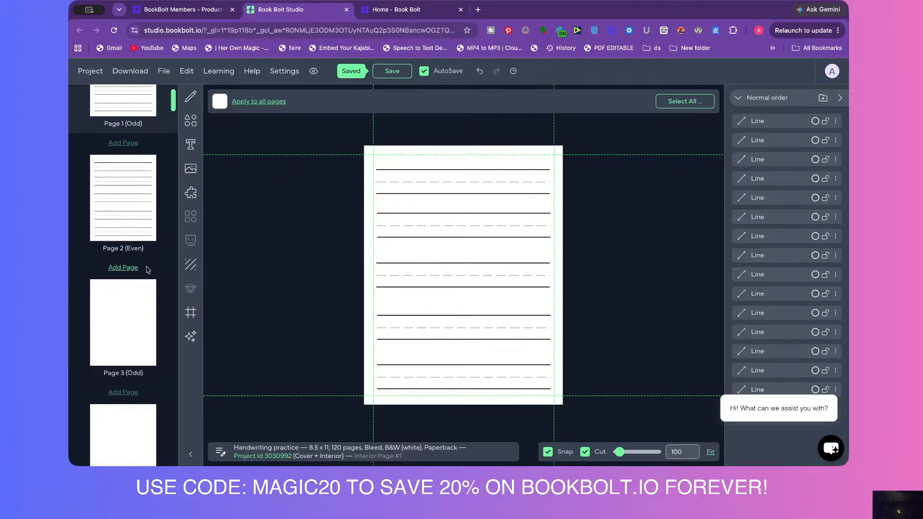
scroll(148, 274, "down", 1)
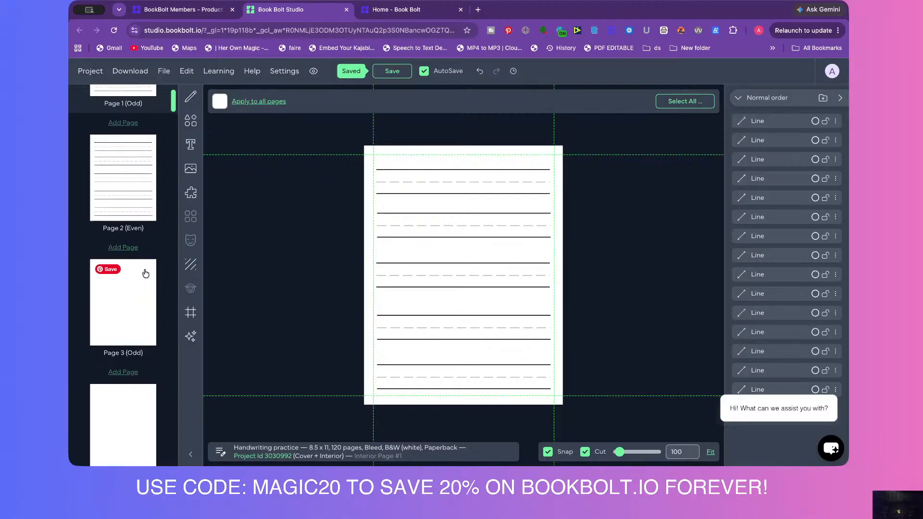
scroll(146, 273, "up", 3)
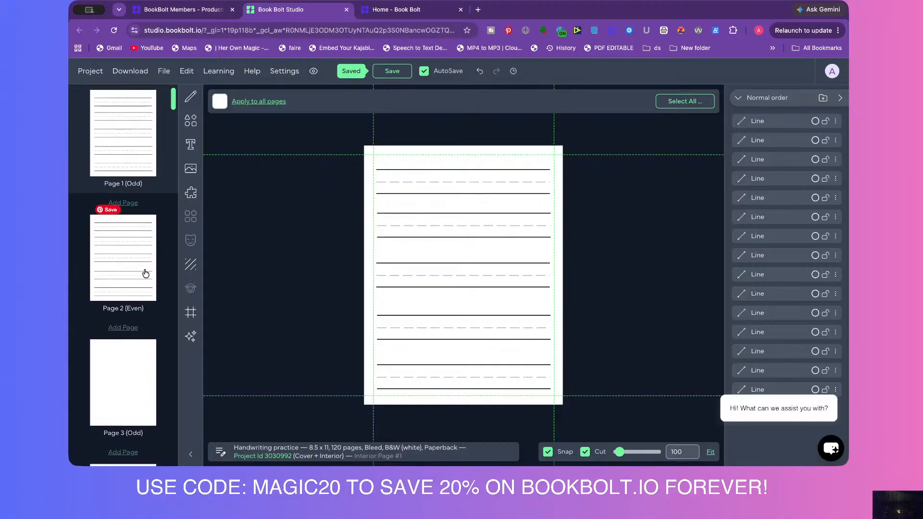
scroll(145, 274, "up", 1)
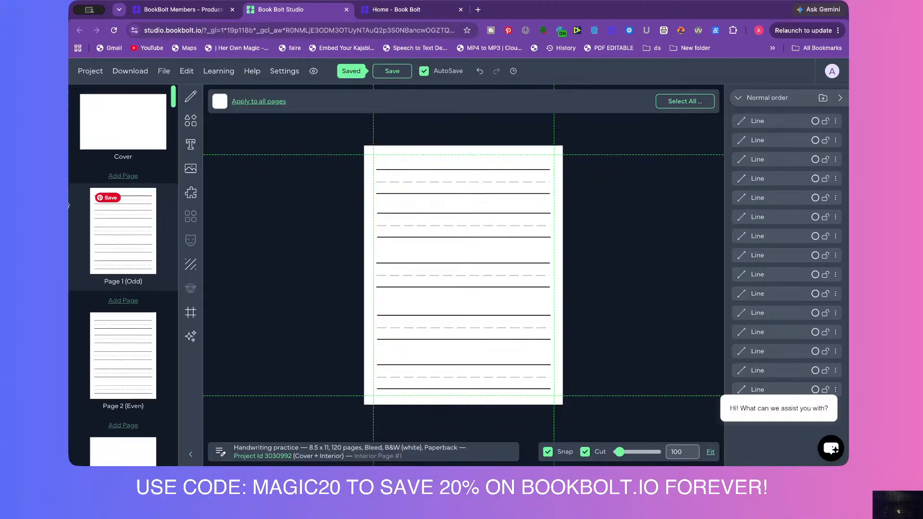
left_click_drag(353, 152, 432, 425)
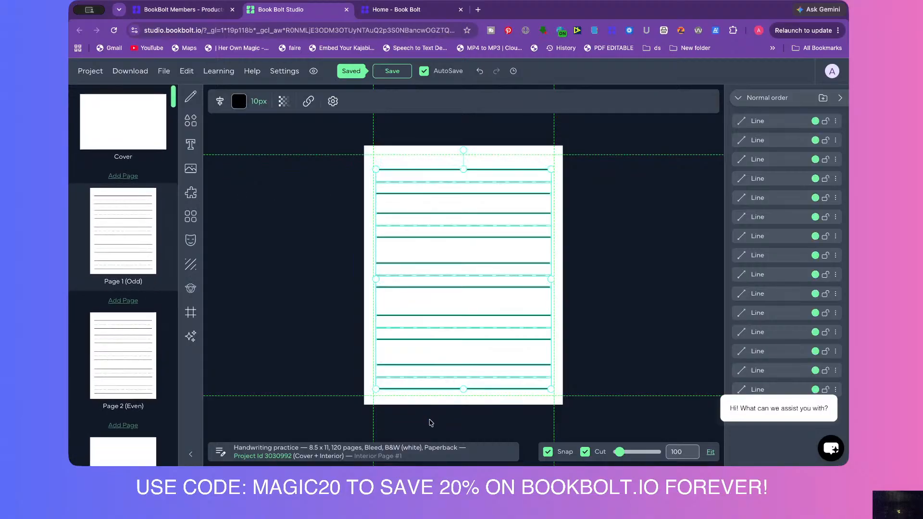
left_click(309, 103)
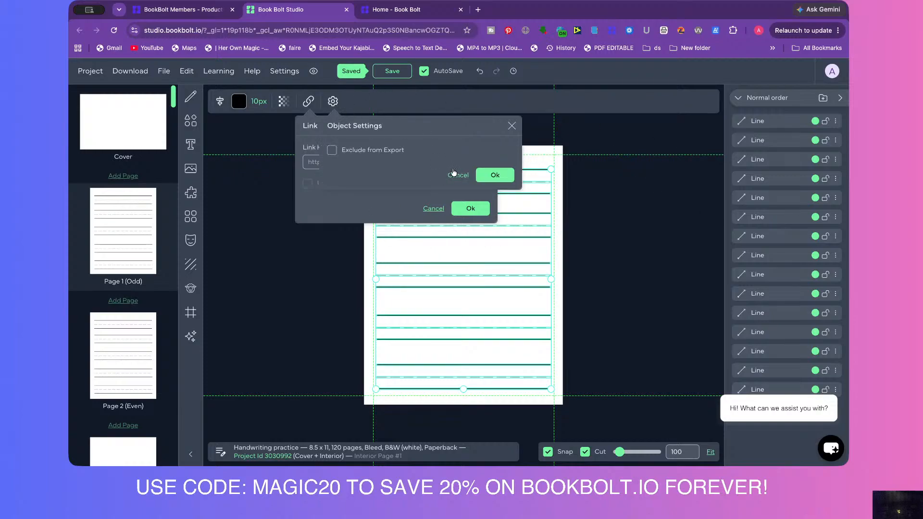
left_click(488, 127)
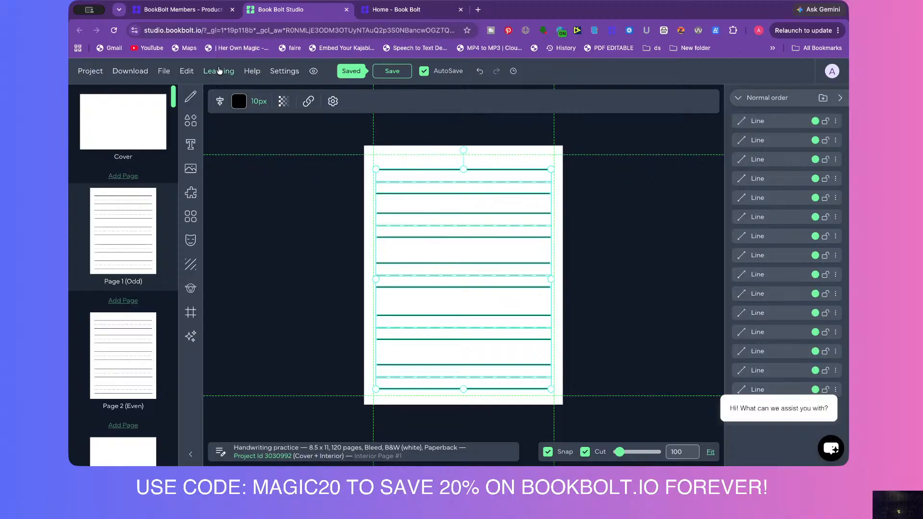
left_click(187, 72)
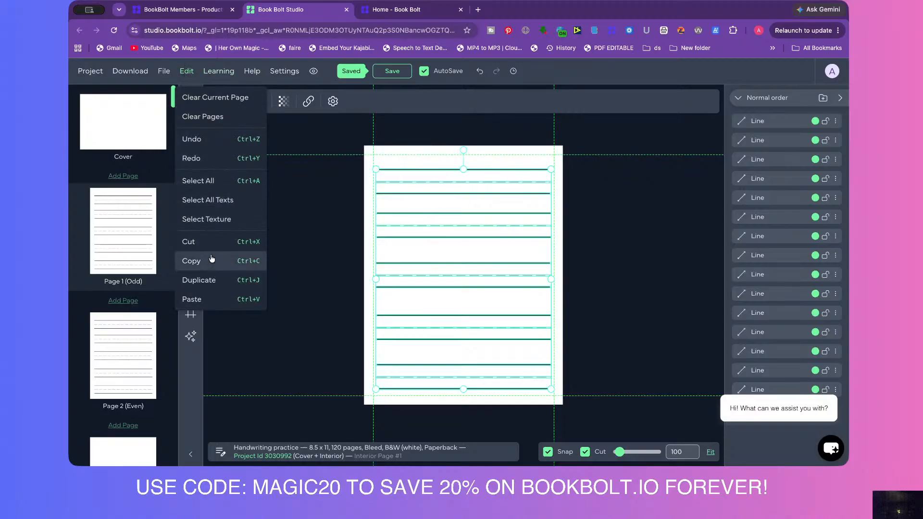
left_click(216, 73)
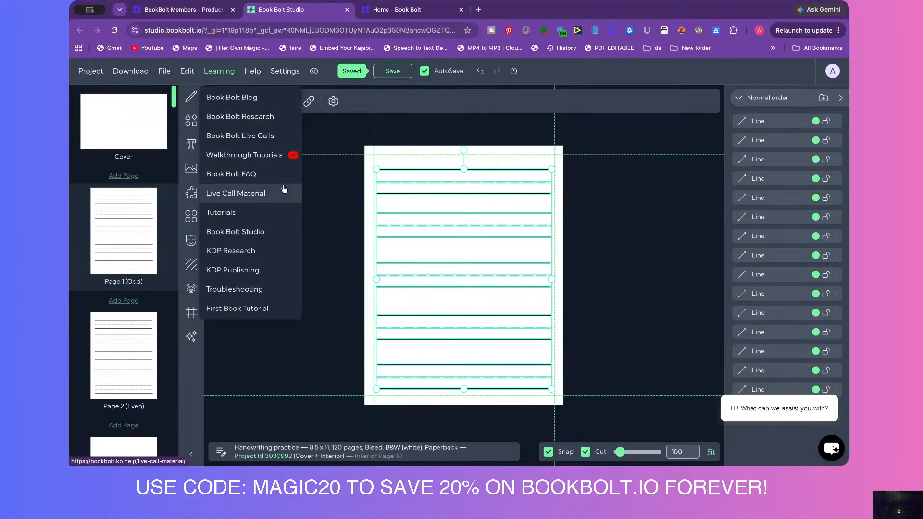
mouse_move(164, 72)
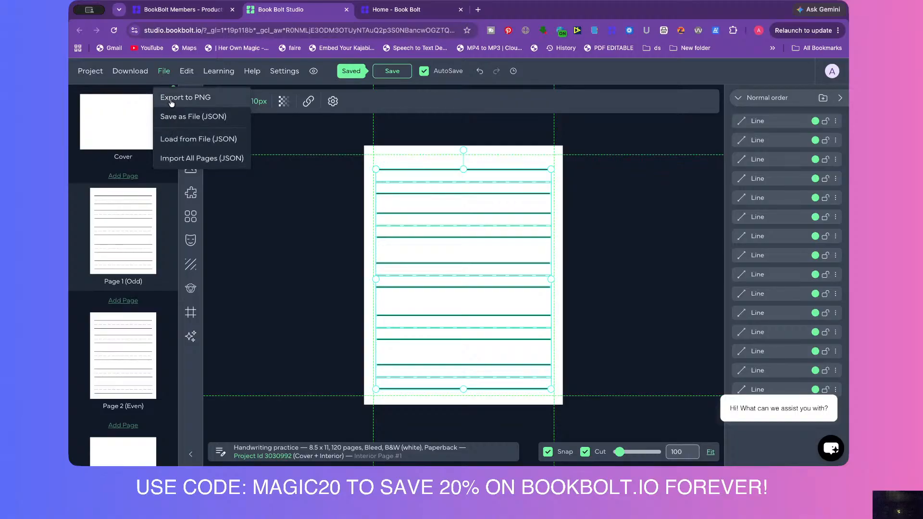
mouse_move(284, 76)
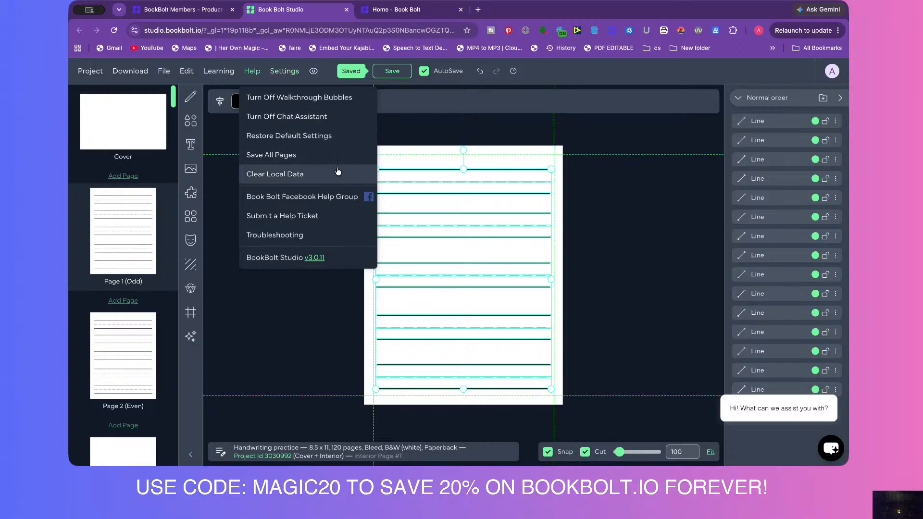
left_click(326, 316)
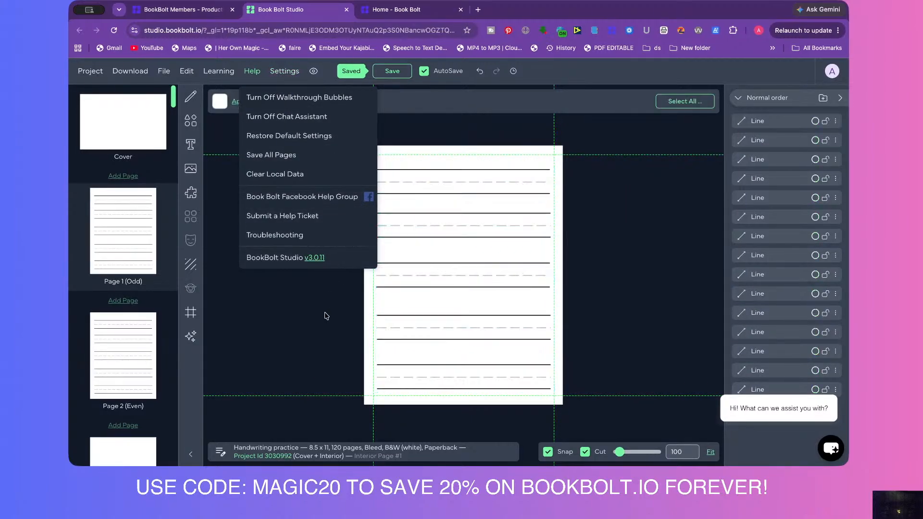
Open the cover and try to apply the Wide Hand Written Paper interior template.
left_click(138, 125)
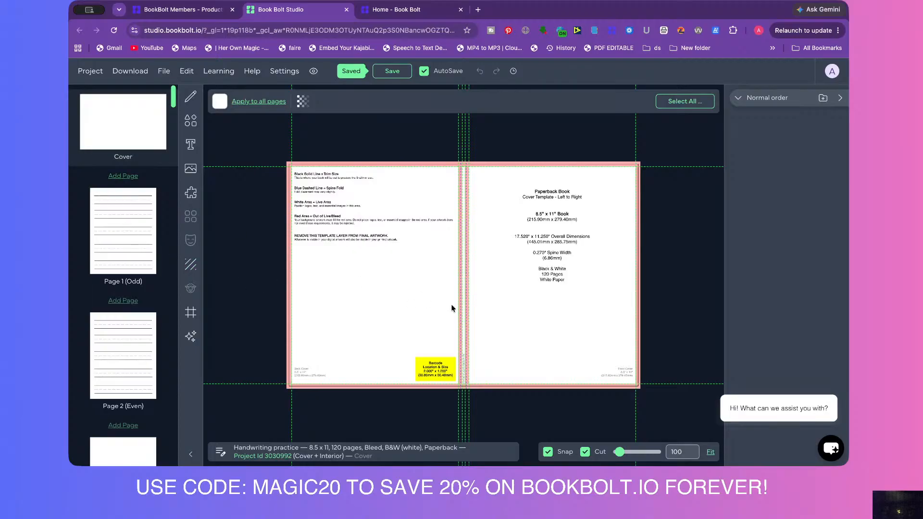
left_click(192, 194)
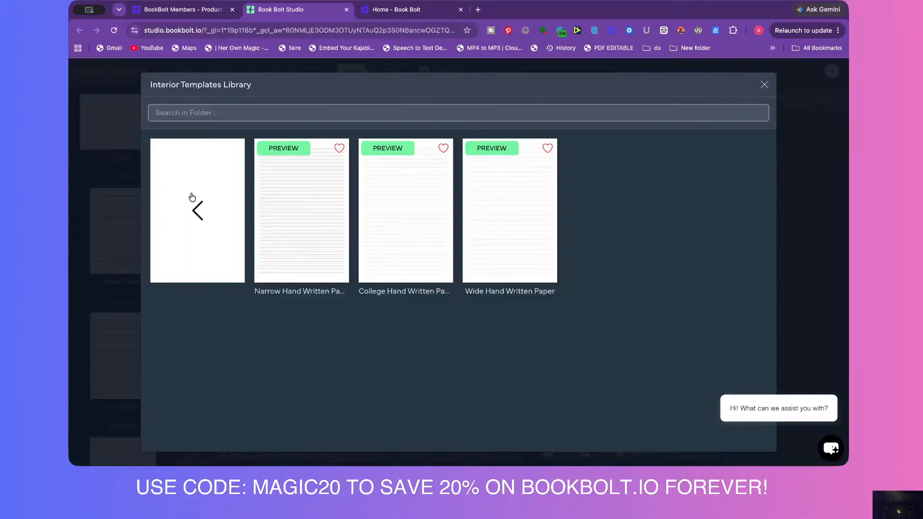
left_click(498, 199)
left_click(214, 166)
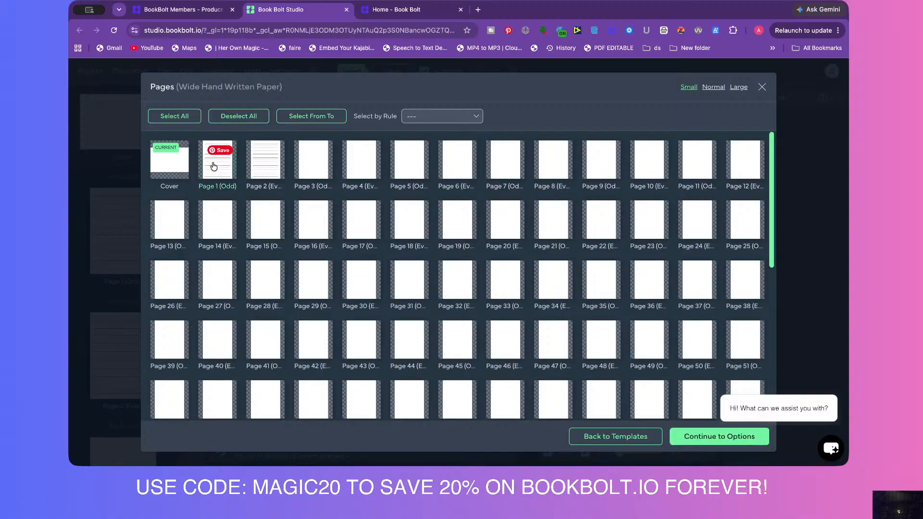
left_click(763, 87)
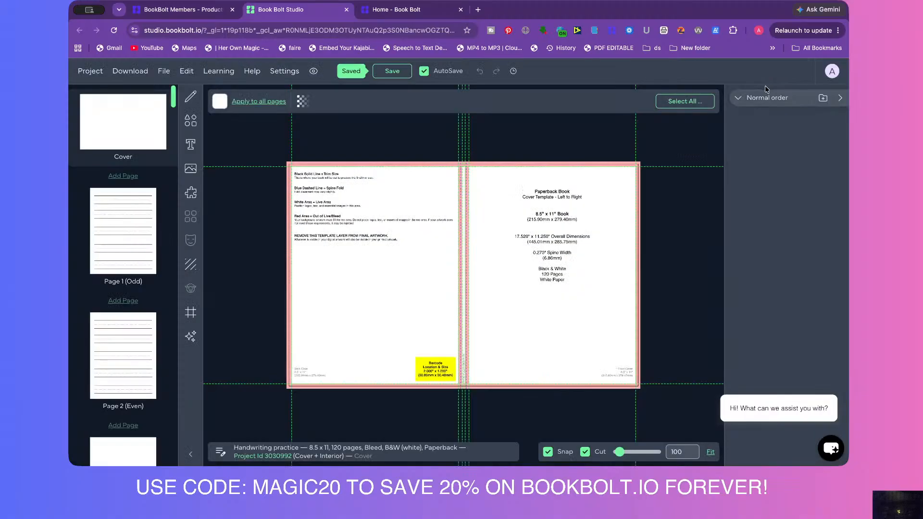
Copy all the writing lines from page 1 and paste them onto the cover.
left_click(123, 226)
left_click_drag(347, 140, 526, 403)
left_click(145, 123)
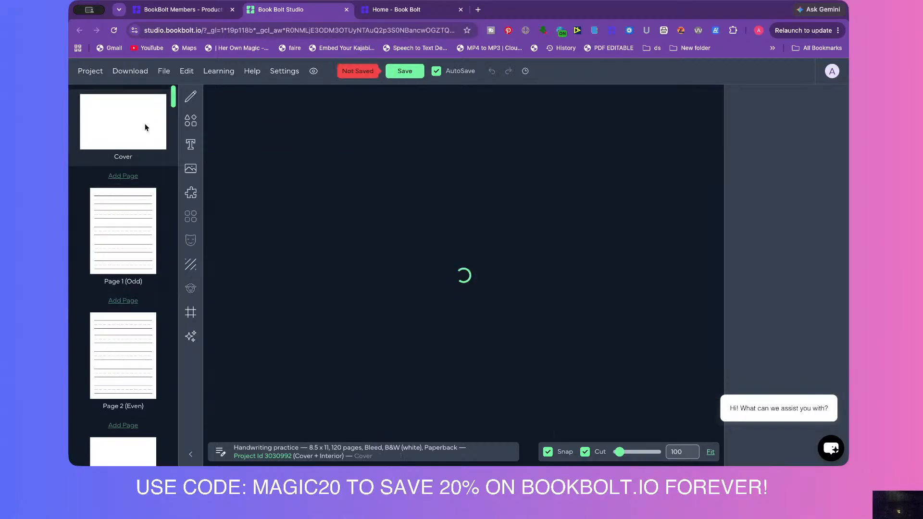
key("ctrl+v")
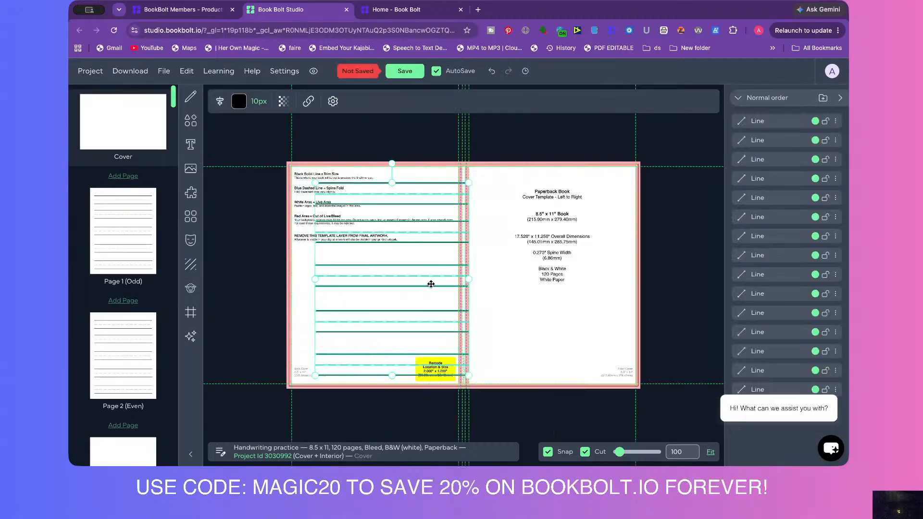
Move the pasted writing lines onto the front cover and resize them to fit its width and height.
left_click_drag(409, 284, 583, 270)
left_click_drag(626, 364, 631, 375)
left_click_drag(591, 303, 592, 308)
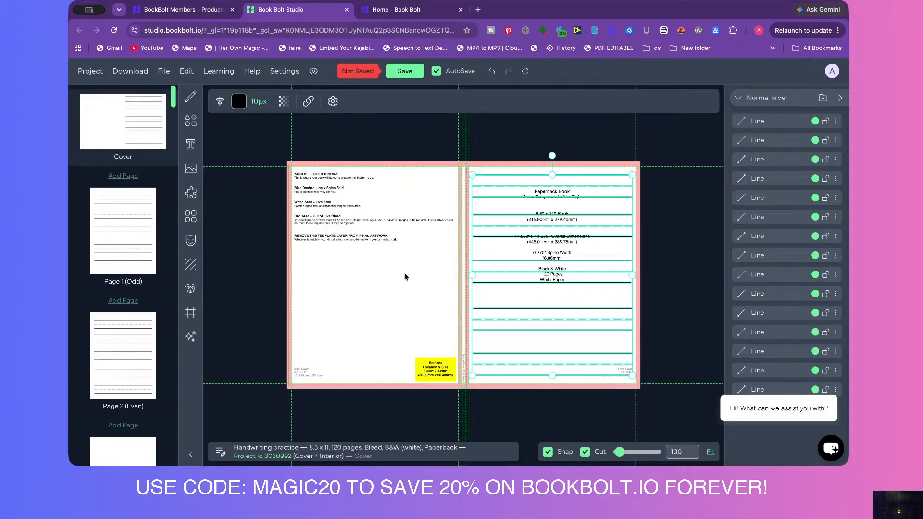
Check the cover layout of the Handwriting Practice Paper book in the product search results, then return to the cover design.
left_click(163, 11)
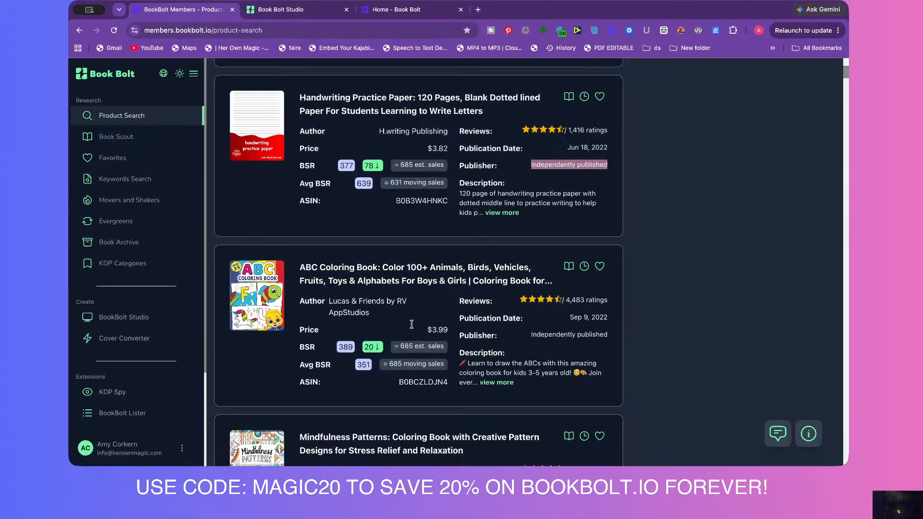
scroll(255, 217, "up", 2)
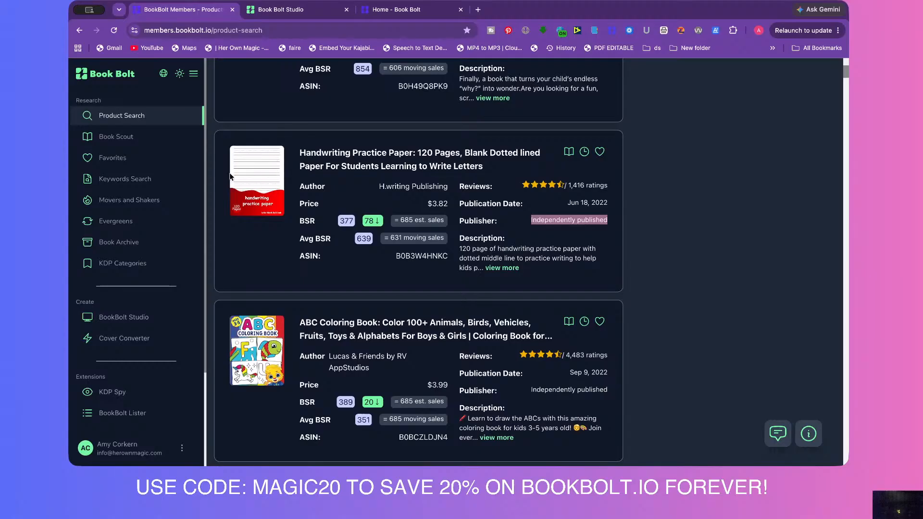
scroll(252, 187, "down", 1)
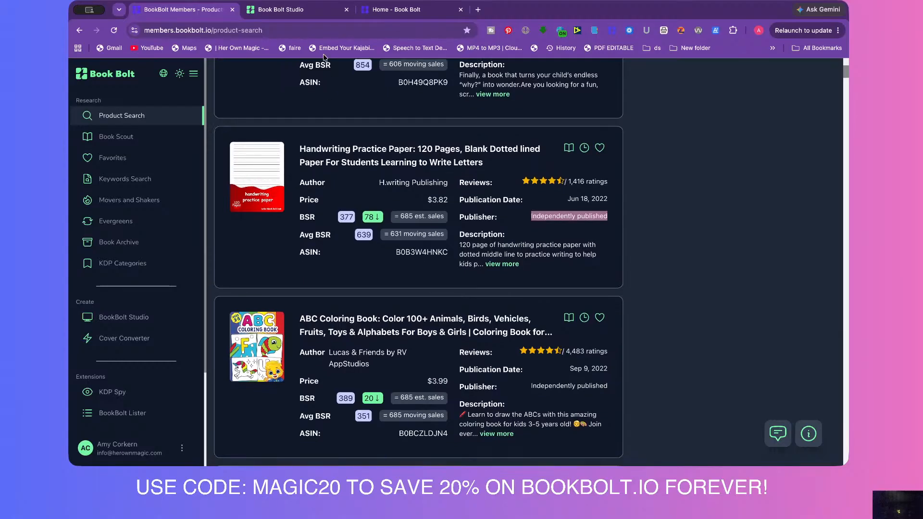
left_click(289, 11)
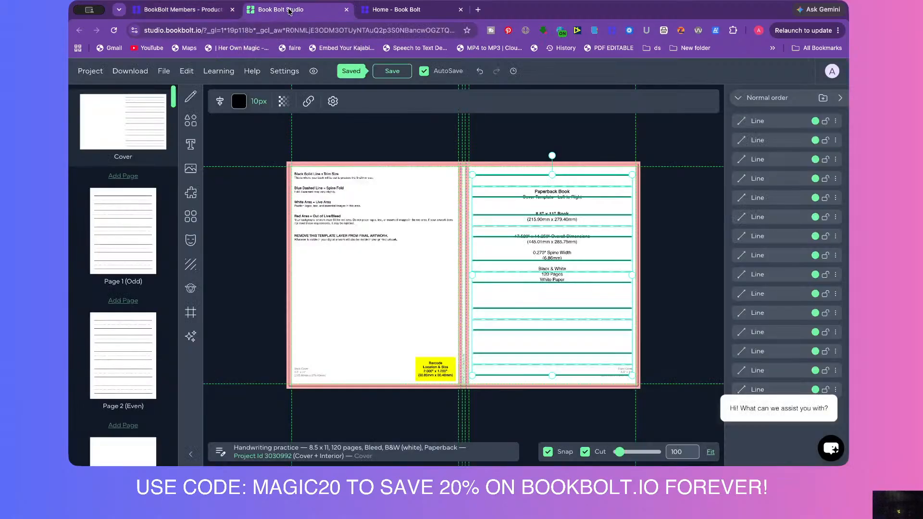
Lower the opacity of the selected writing lines on the front cover.
left_click(284, 102)
left_click_drag(390, 153, 334, 150)
left_click(243, 238)
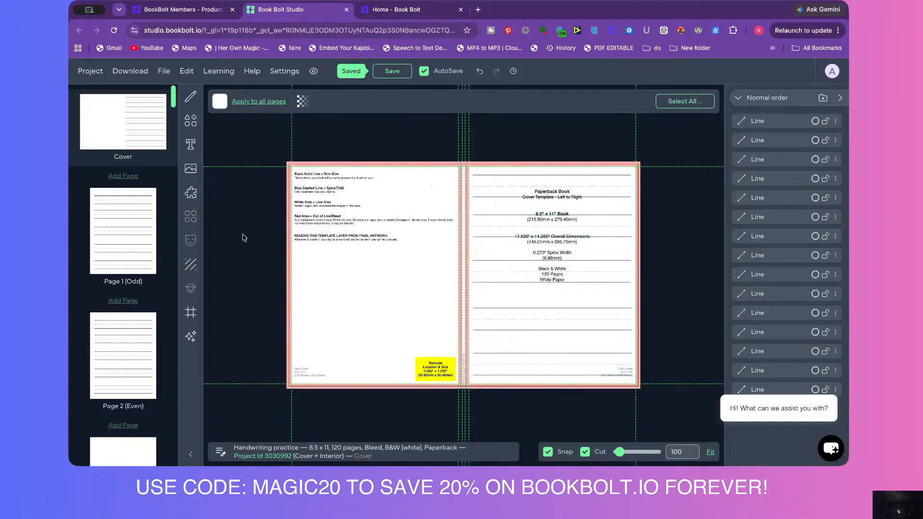
Add a rectangle, enlarge it over the whole cover spread and fill it with dark blue.
left_click(190, 120)
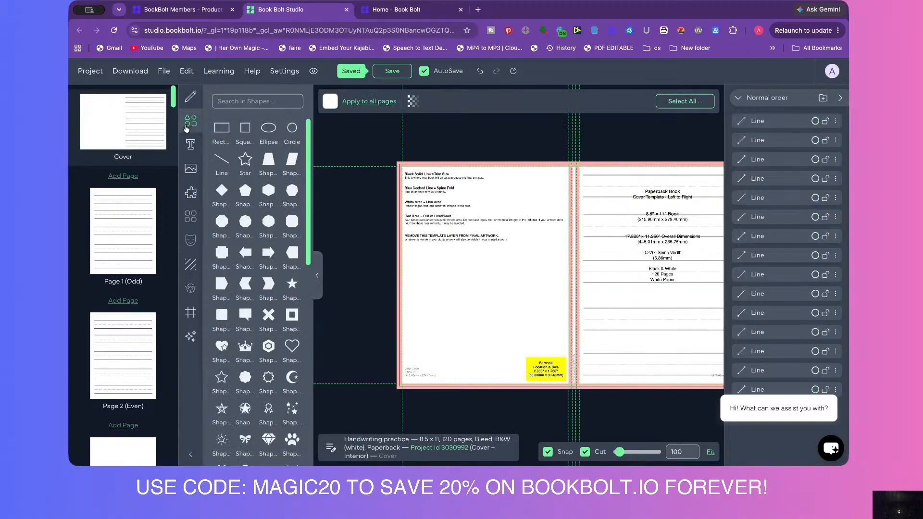
left_click(210, 131)
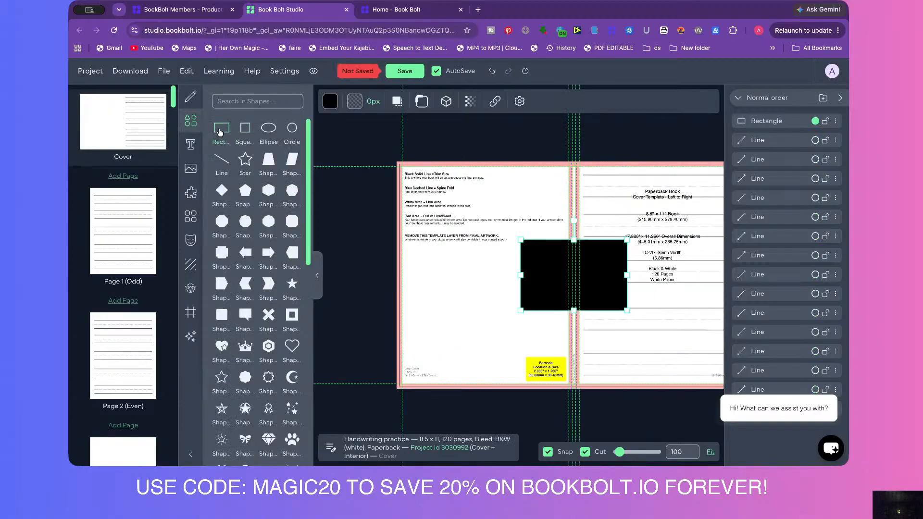
left_click_drag(591, 278, 785, 417)
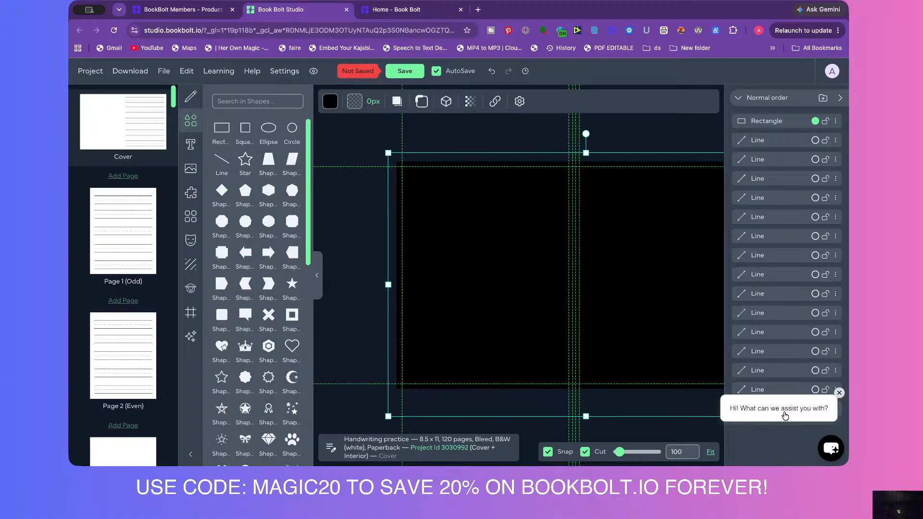
left_click(329, 101)
left_click(428, 150)
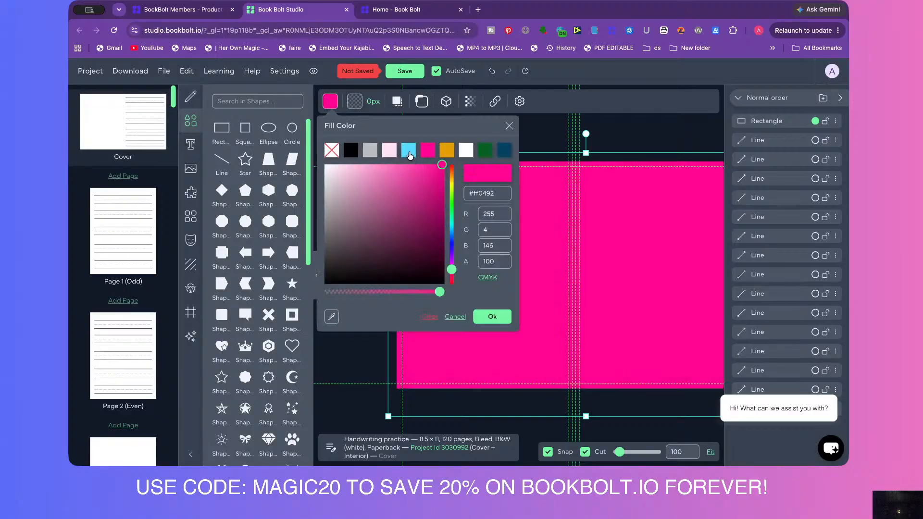
double_click(505, 153)
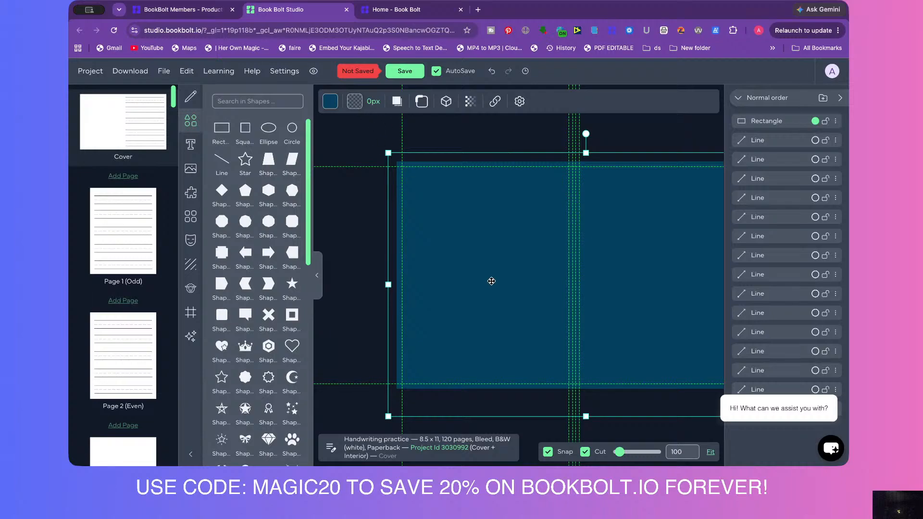
Shorten the blue rectangle to roughly the upper two thirds of the cover and narrow it to just past the outer edge.
left_click_drag(585, 416, 567, 305)
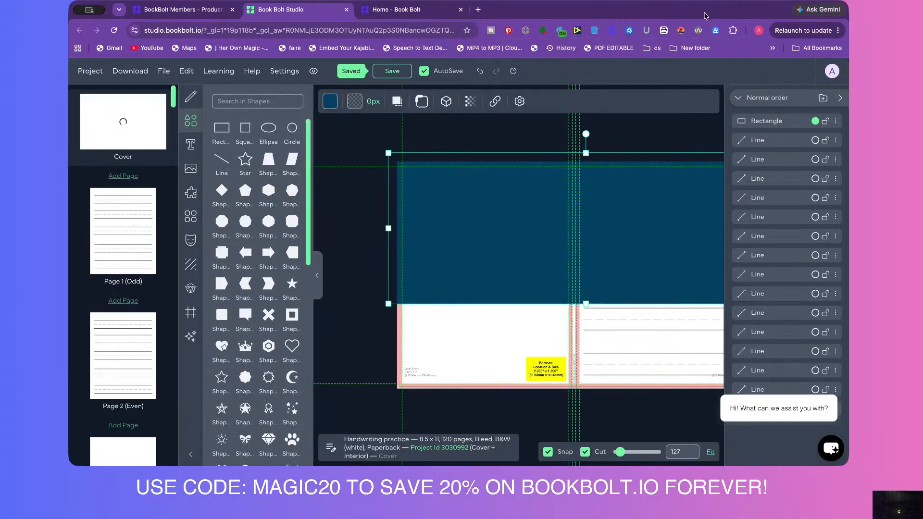
left_click(840, 98)
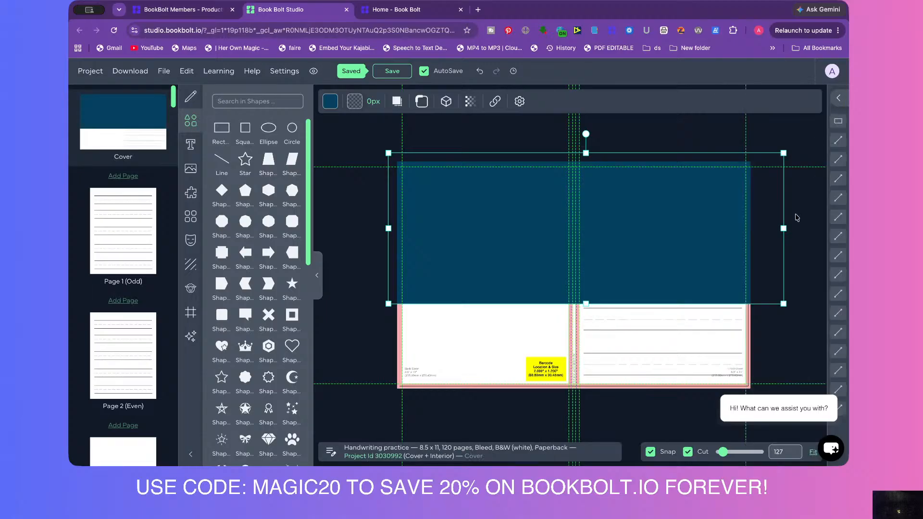
left_click_drag(784, 228, 710, 227)
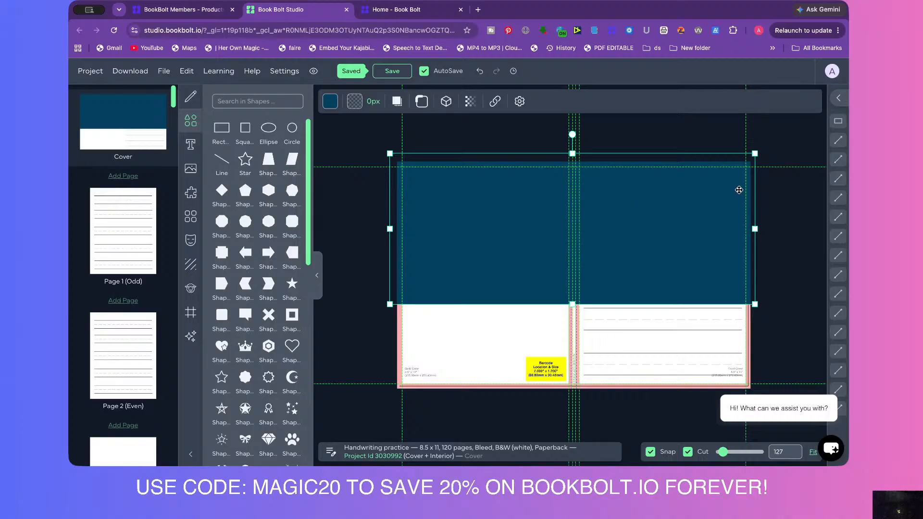
left_click(786, 190)
Add a heading over the blue area of the front cover reading "Handwriting Practice for Kids".
left_click(191, 145)
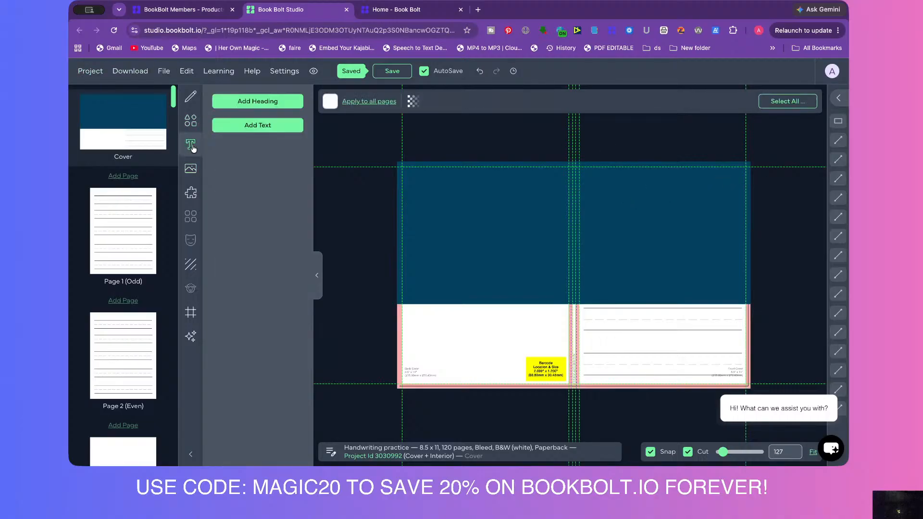
left_click(263, 100)
left_click_drag(563, 282, 619, 212)
double_click(619, 211)
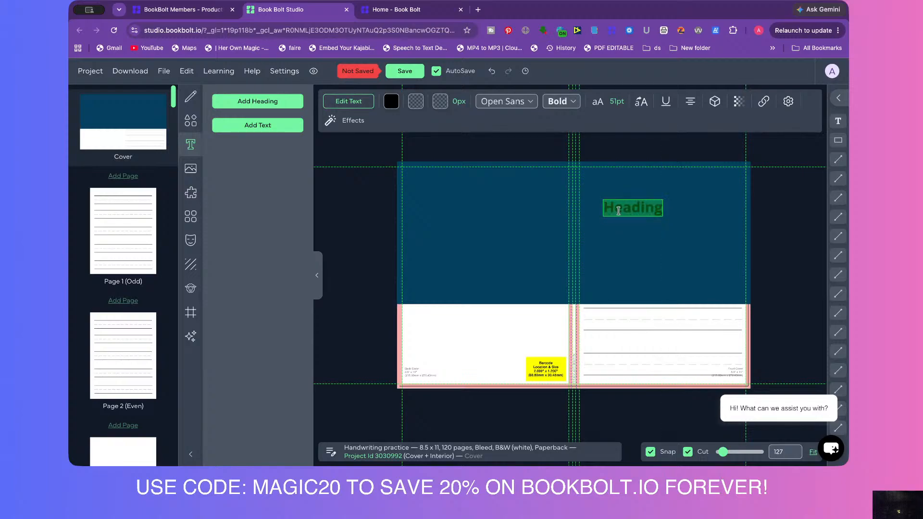
type("Handwri")
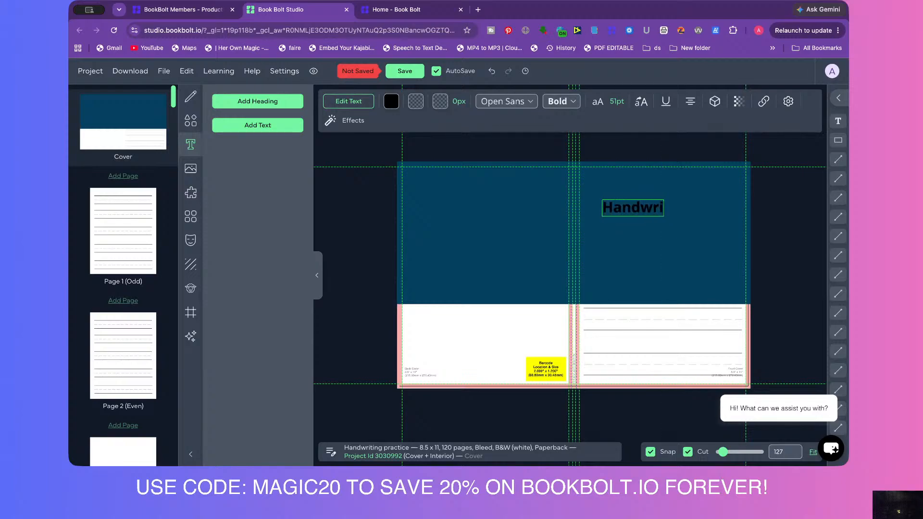
type("ting Practice for Kids")
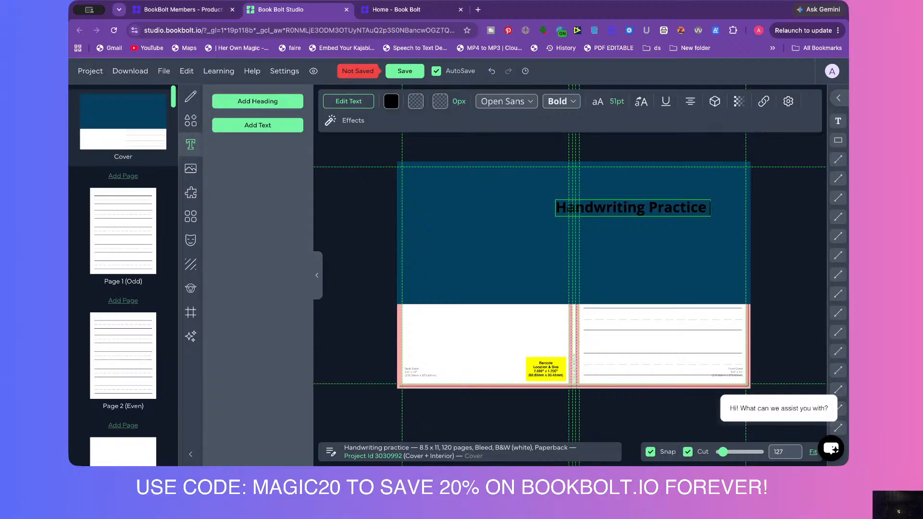
Break the heading before "for Kids", append "4-6" to its second line and center it on the front cover.
left_click(684, 208)
key("Return")
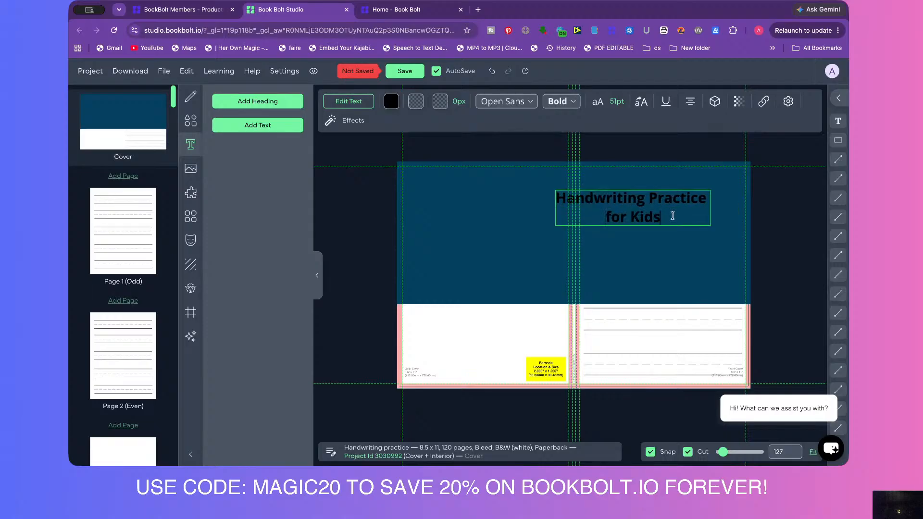
type("4-8")
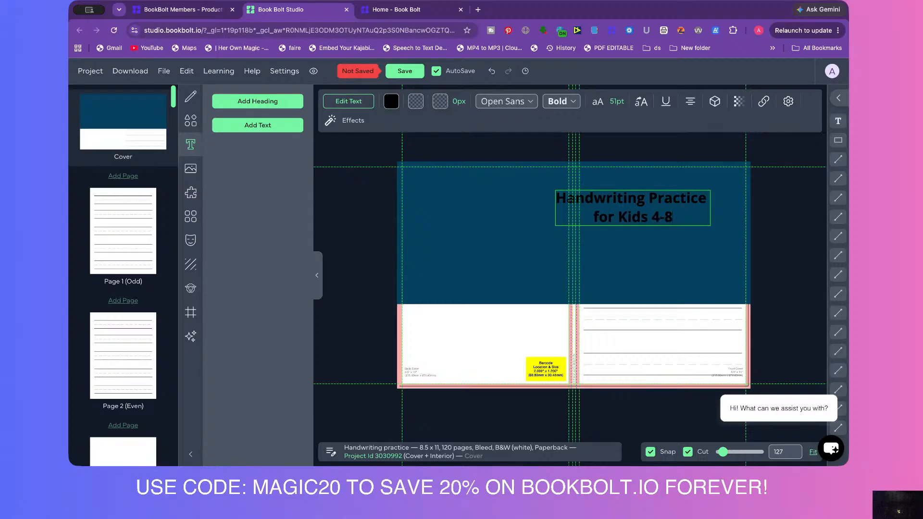
key("BackSpace")
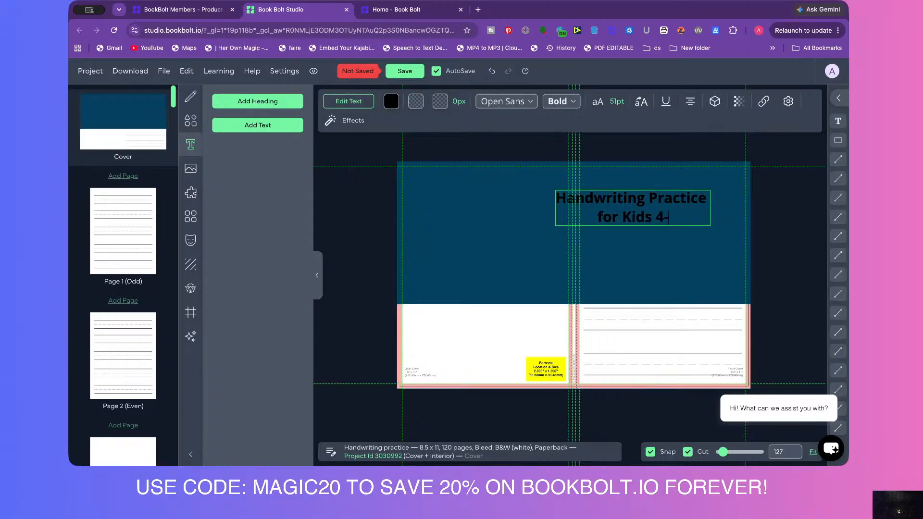
type("6")
left_click(786, 241)
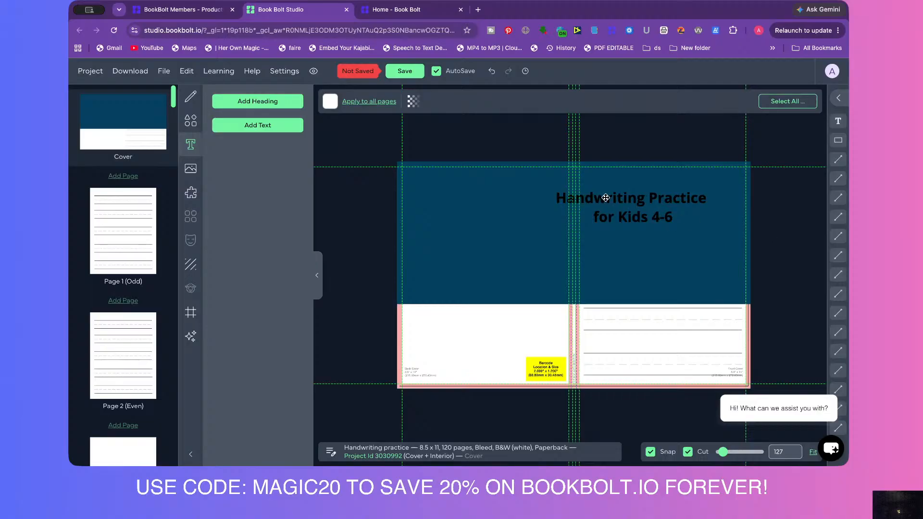
left_click_drag(606, 198, 636, 193)
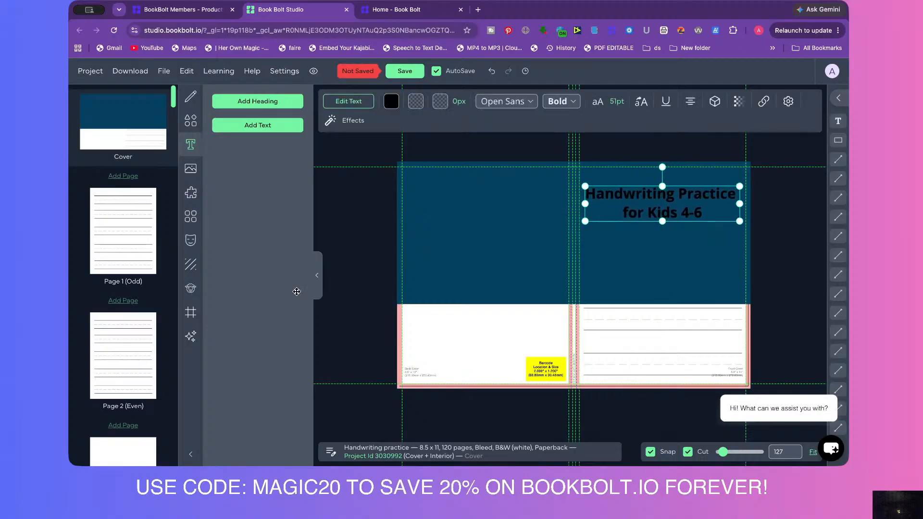
Open the AI Image Generator, browse the available styles and choose the Cartoon style.
left_click(192, 338)
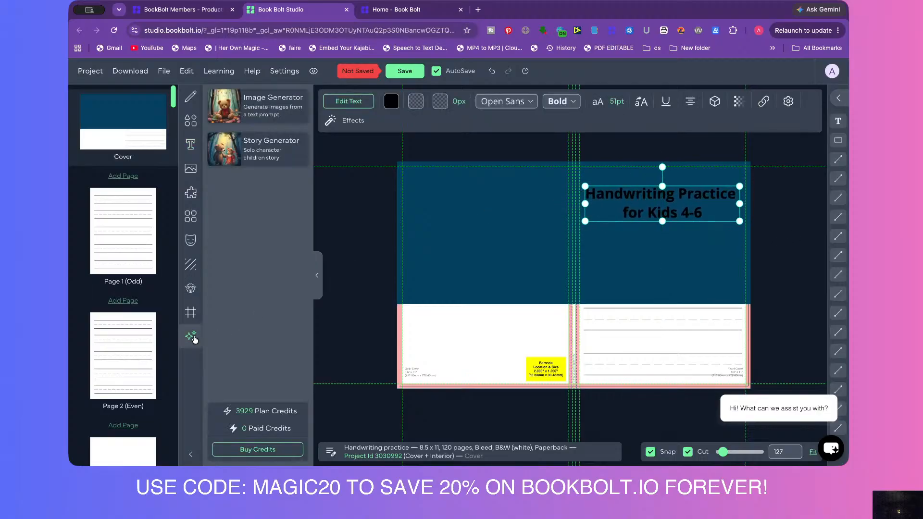
left_click(246, 109)
left_click(92, 155)
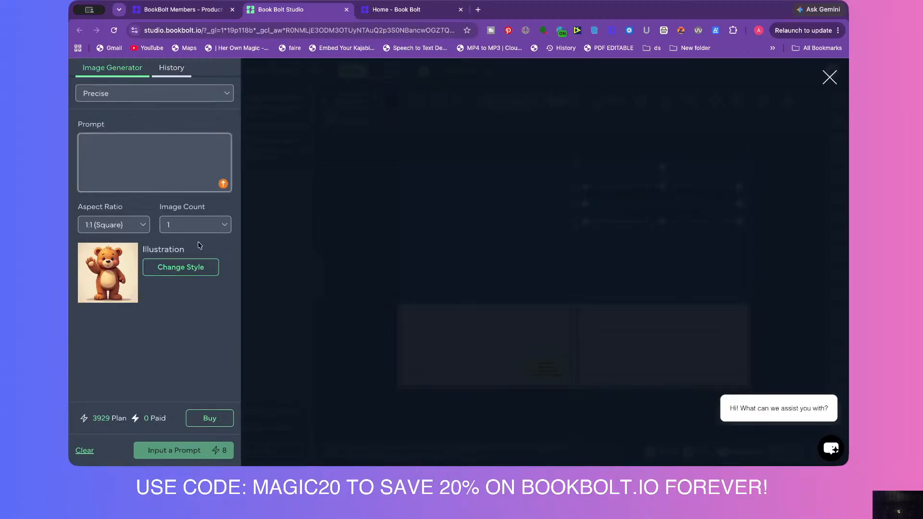
left_click(182, 269)
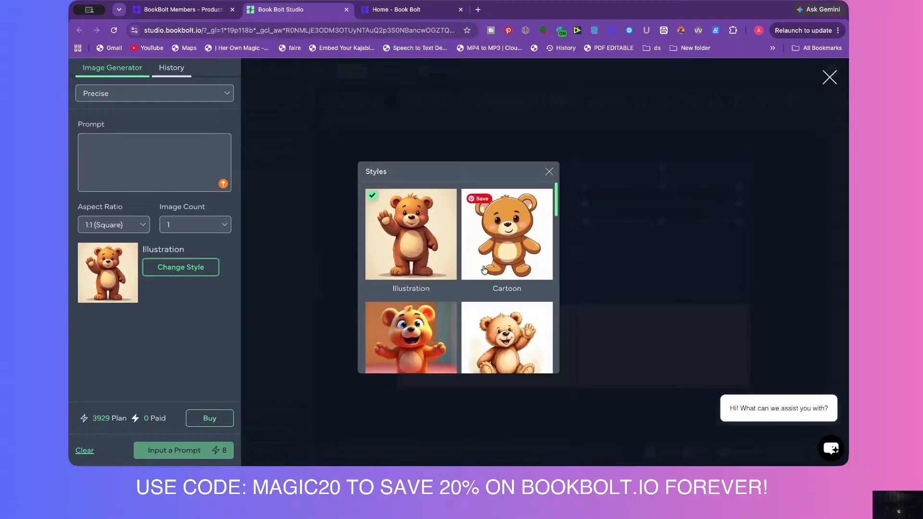
scroll(525, 257, "down", 4)
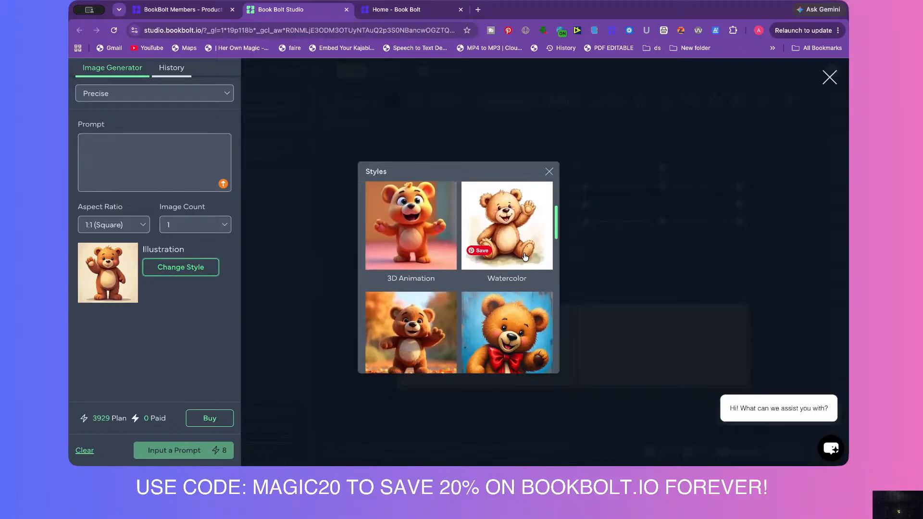
scroll(525, 257, "down", 8)
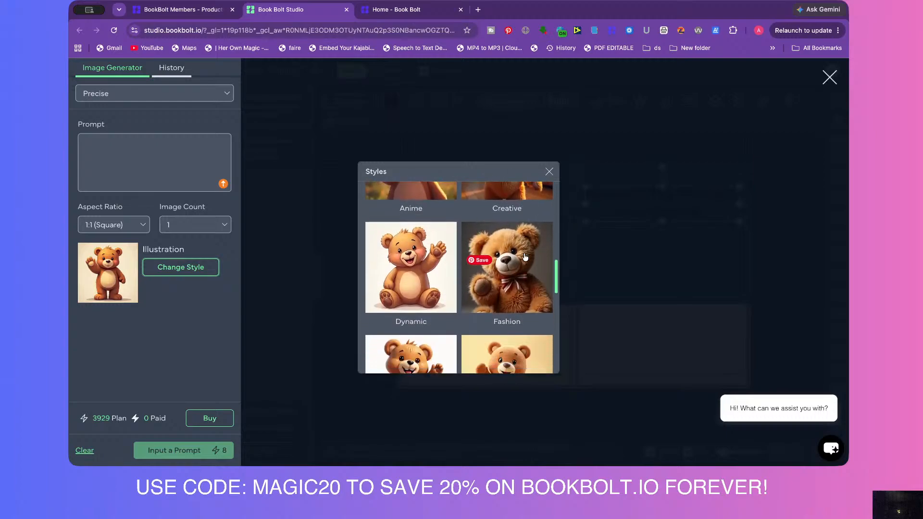
scroll(525, 257, "down", 8)
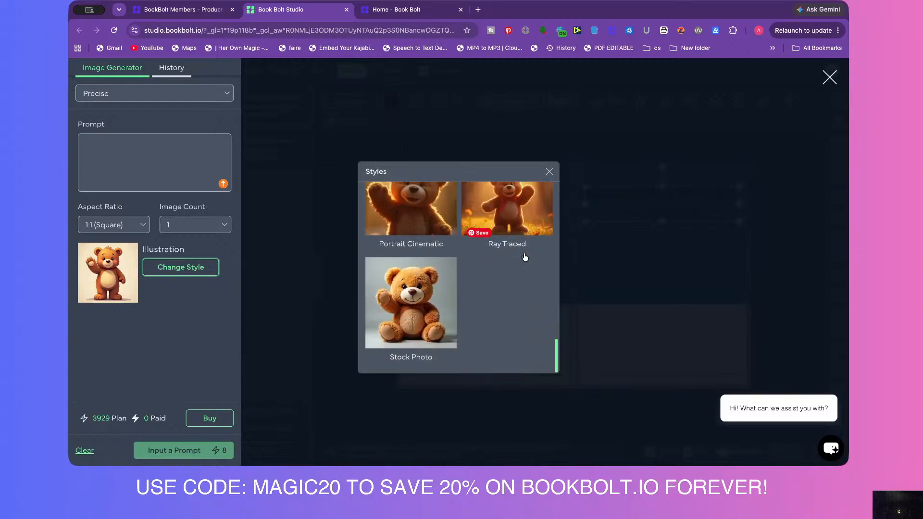
scroll(524, 254, "up", 20)
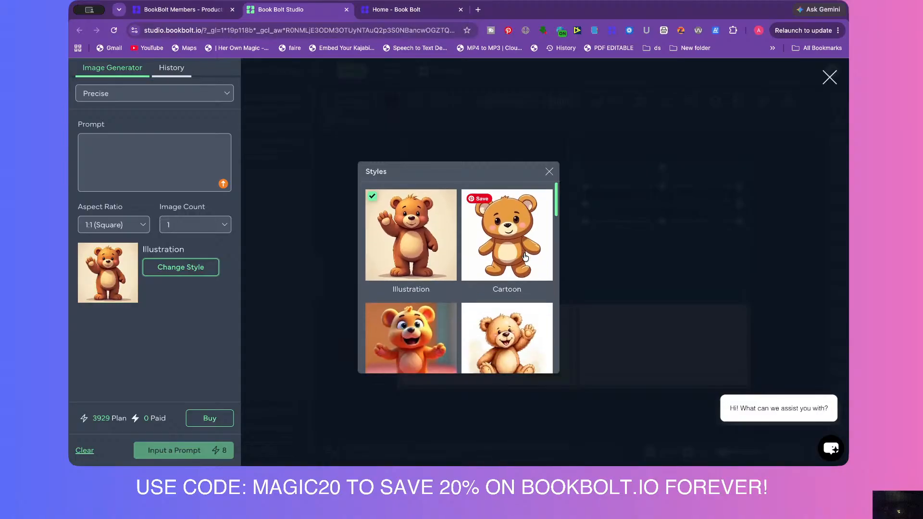
left_click(506, 243)
Generate an image from the prompt "a kid writing a letter".
left_click(107, 137)
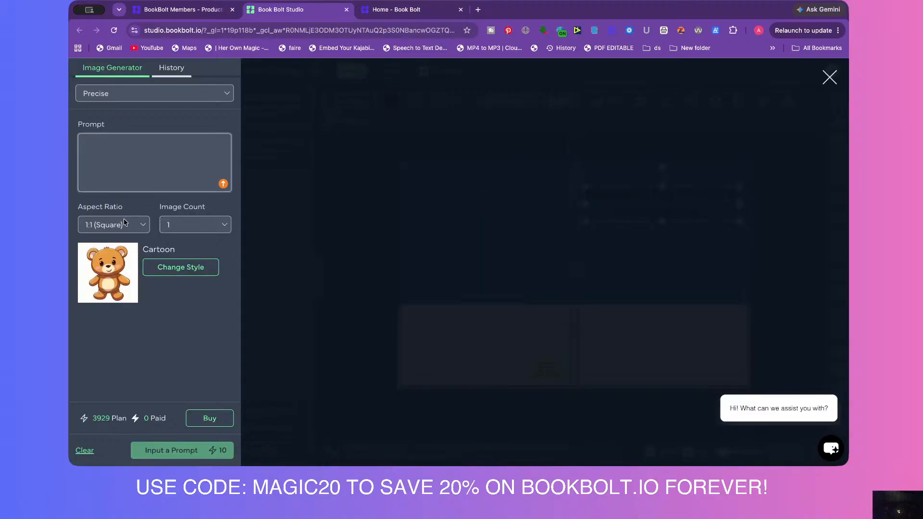
type("a kid writing a letter")
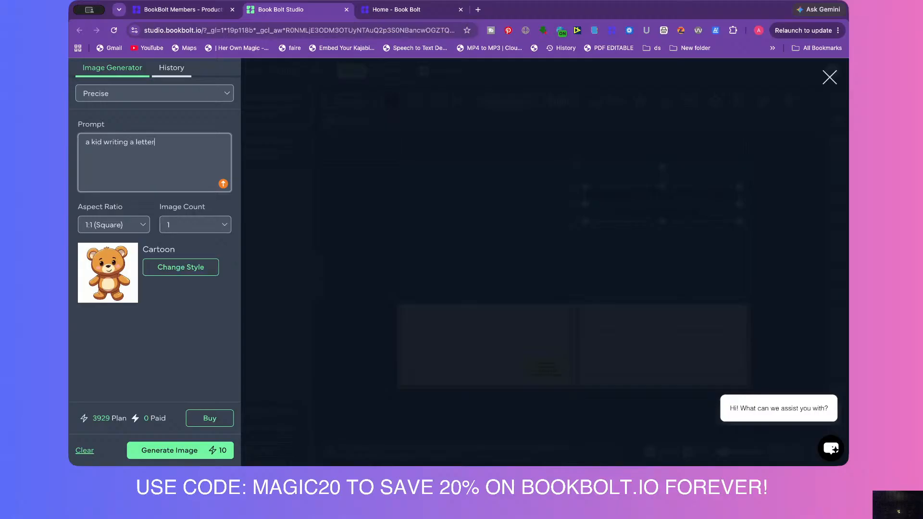
left_click(139, 450)
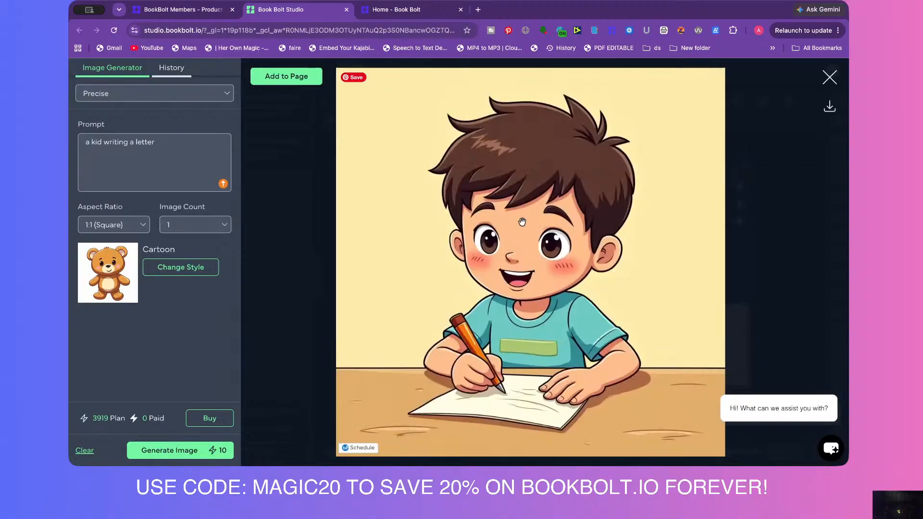
Place the generated image of the boy on the front cover and move it below the heading.
left_click(831, 106)
left_click(762, 86)
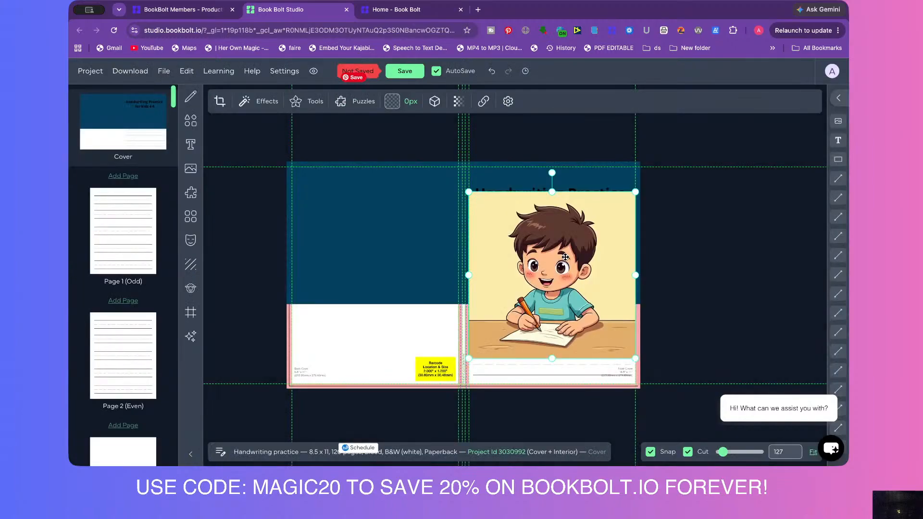
left_click_drag(565, 257, 585, 285)
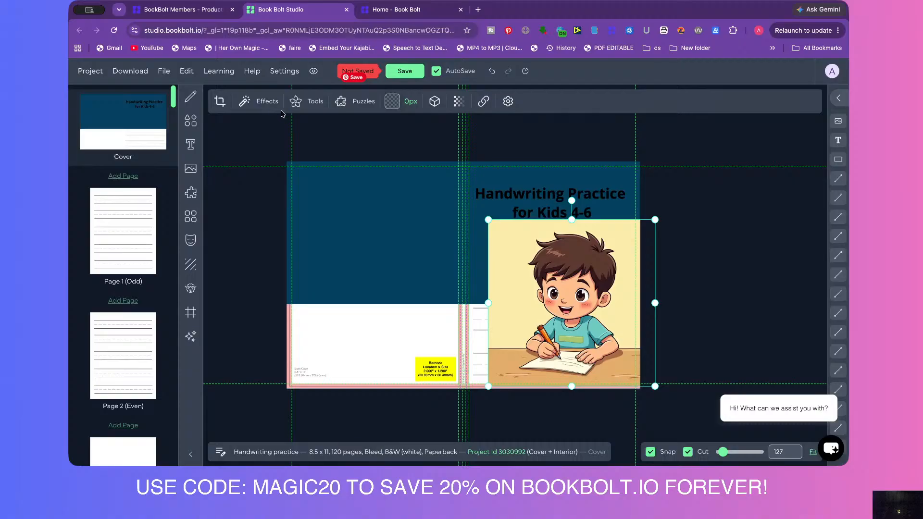
Remove the background from the boy image on the front cover.
left_click(257, 101)
left_click(256, 102)
left_click(315, 102)
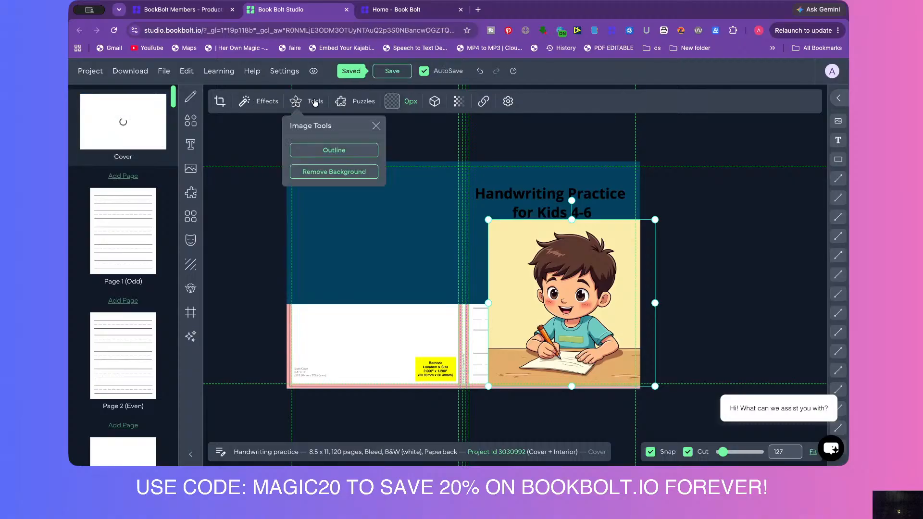
left_click(335, 172)
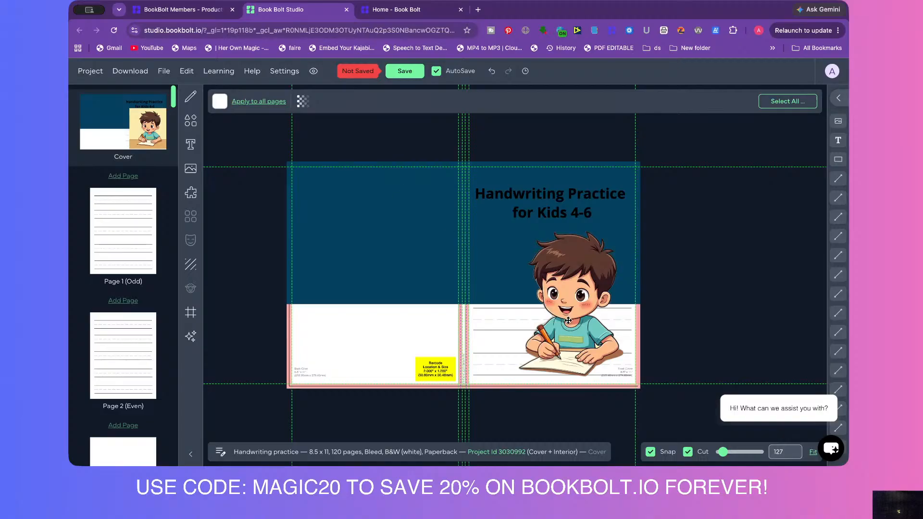
Shrink the boy image and move it up so his paper rests at the top of the ruled area.
mouse_move(568, 321)
left_mouse_down()
mouse_move(592, 320)
mouse_move(584, 319)
left_mouse_up()
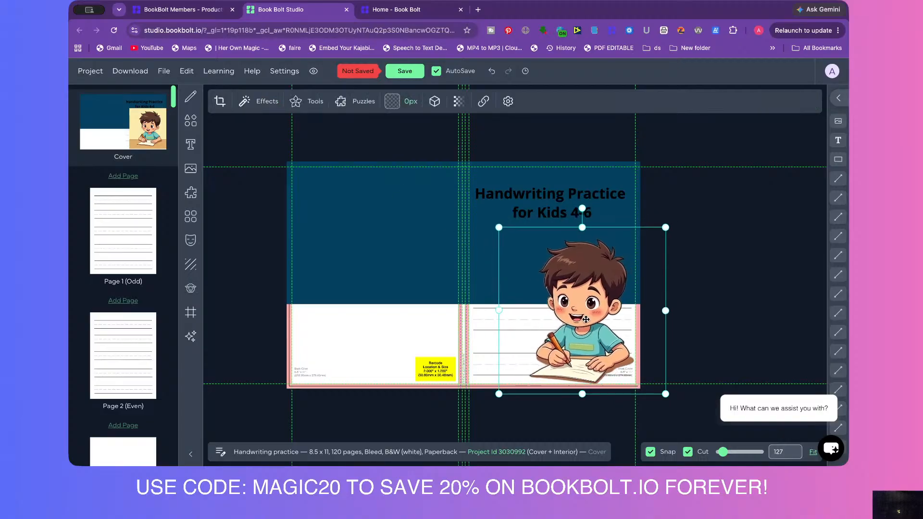
left_click_drag(666, 393, 640, 369)
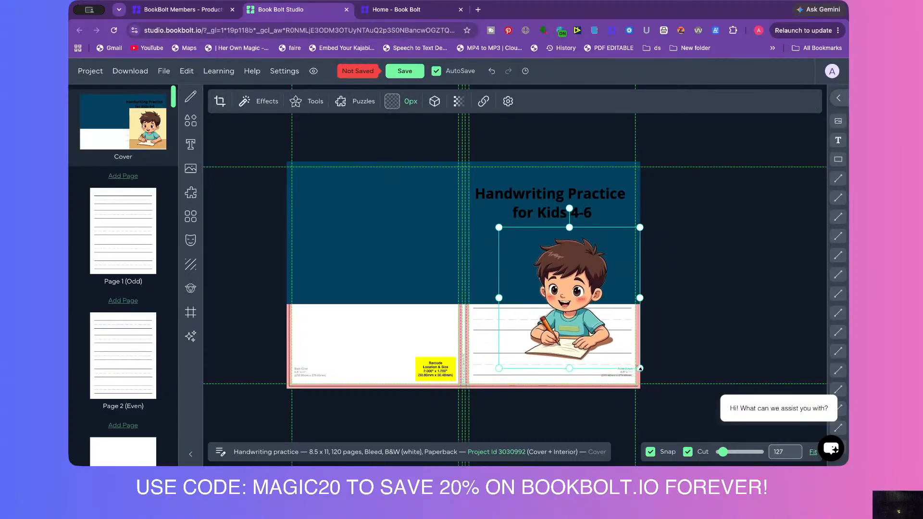
left_click_drag(579, 324, 597, 293)
left_click(489, 370)
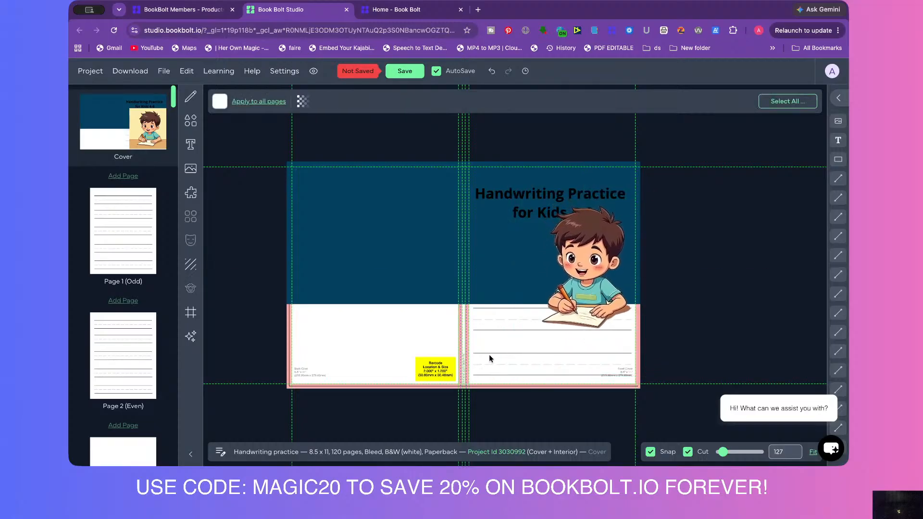
Try to place a raised copy of the lower set of ruled lines on the front cover.
left_click(488, 355)
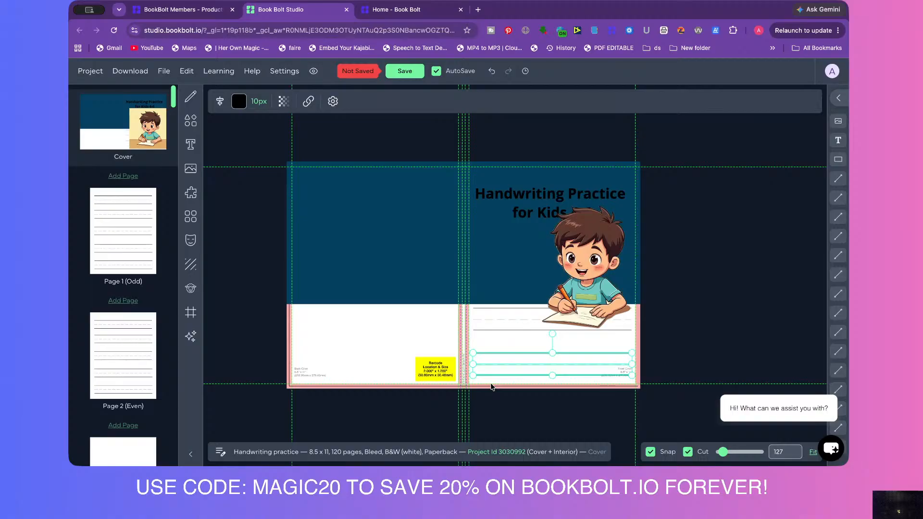
left_click_drag(496, 369, 498, 349)
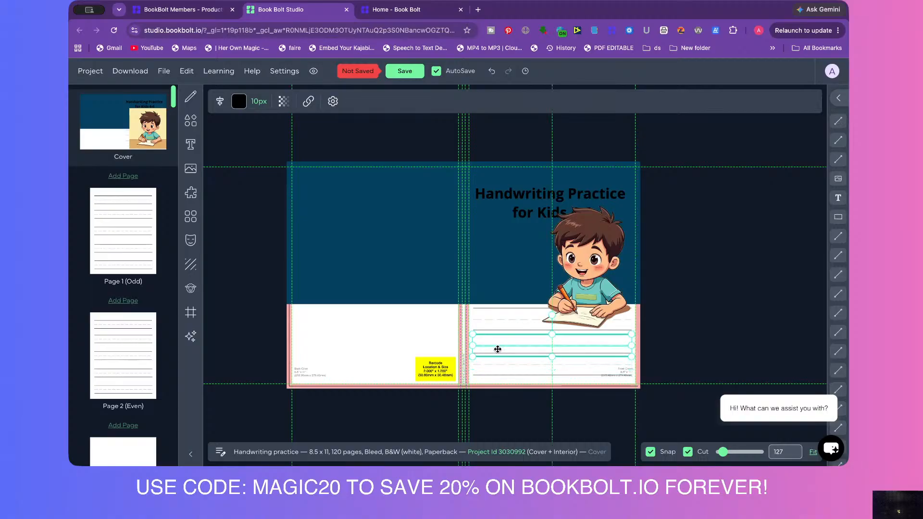
left_click(485, 368)
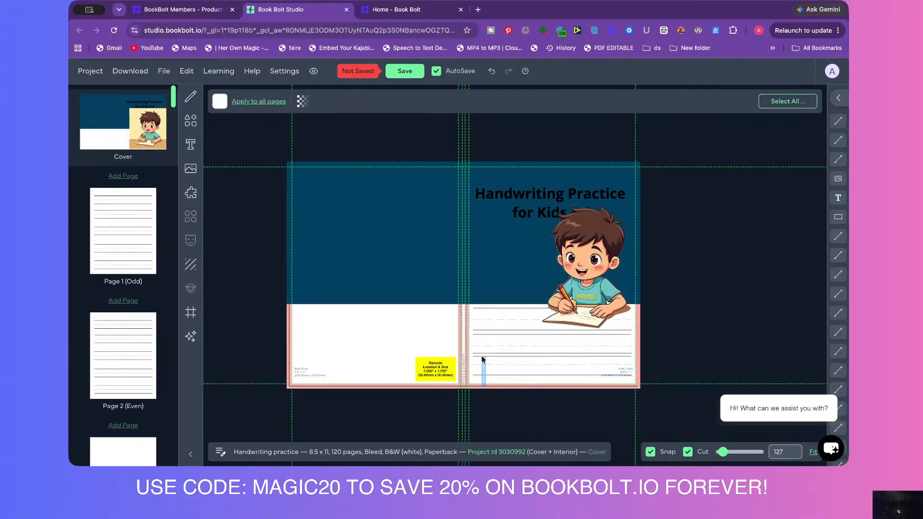
left_click_drag(482, 354, 480, 352)
left_click(464, 364)
key("super+z")
Raise the lower ruled lines with a copied set beneath them, and delete the surplus lines at the front cover's bottom edge.
left_click_drag(533, 366, 531, 350)
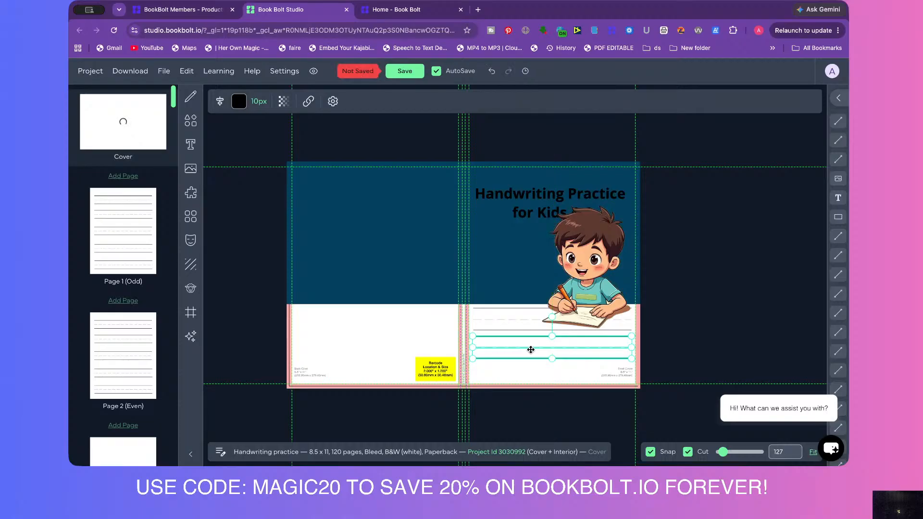
left_click_drag(530, 350, 531, 377)
left_click(605, 388)
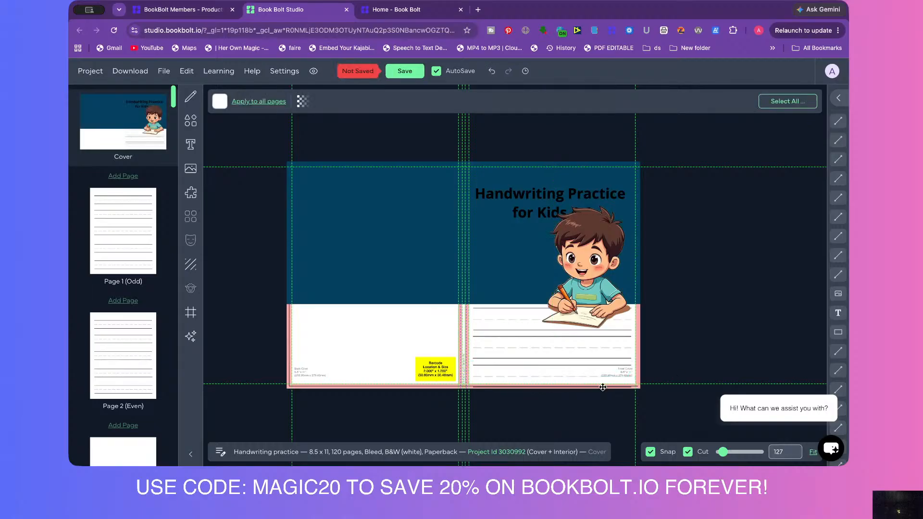
left_click(602, 388)
left_click(625, 399)
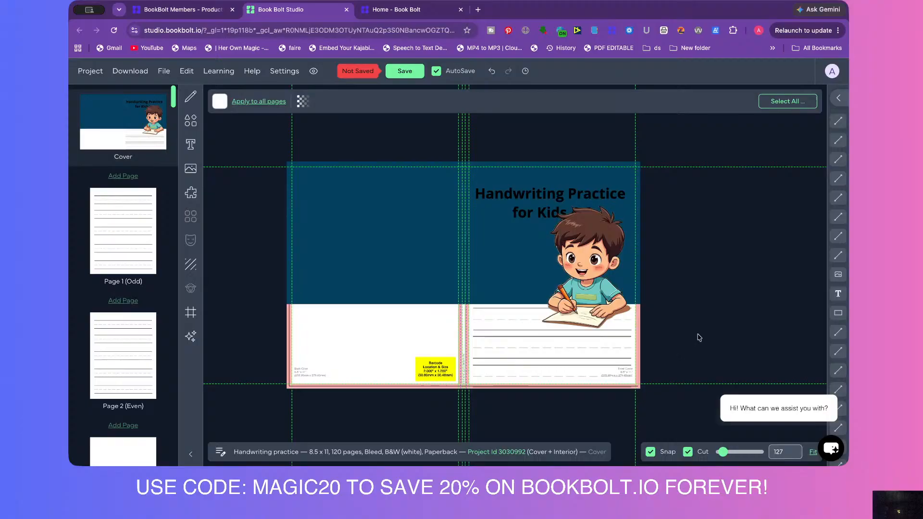
left_click(477, 390)
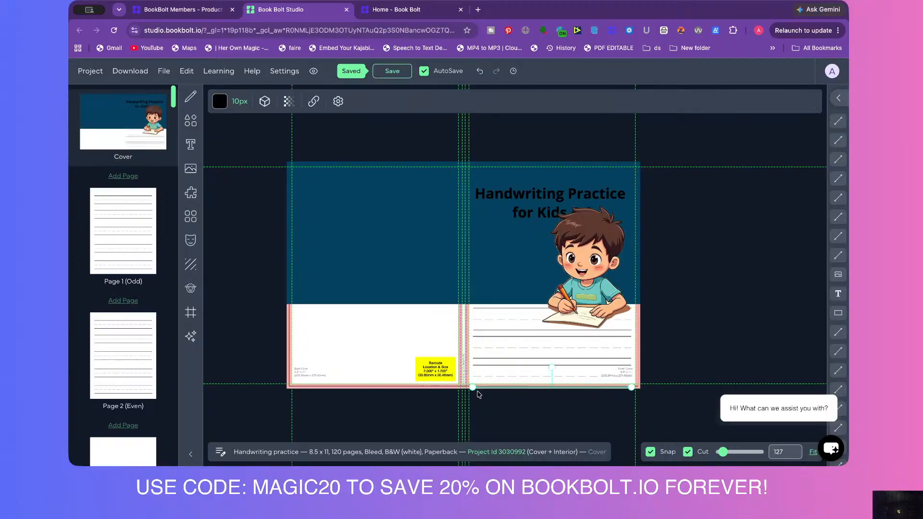
key("Delete")
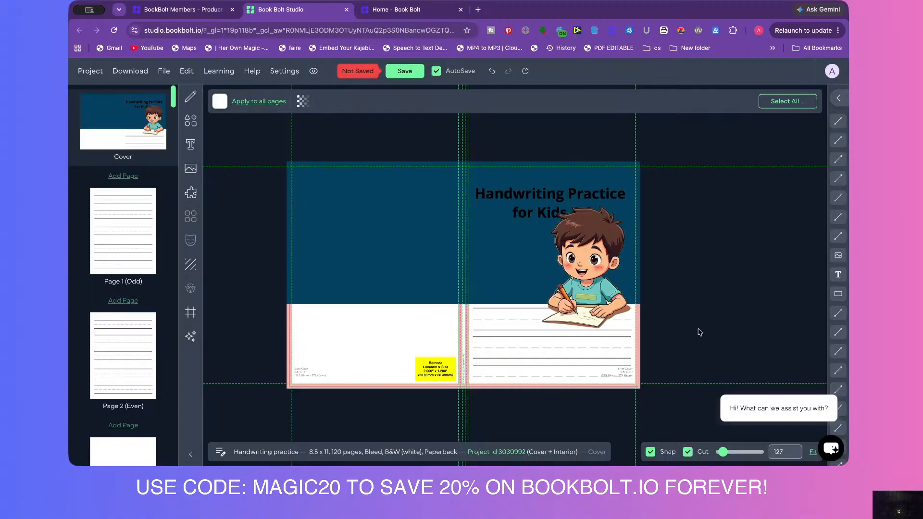
Set the front cover heading's text color to white and its font to Caveat Brush.
left_click(543, 203)
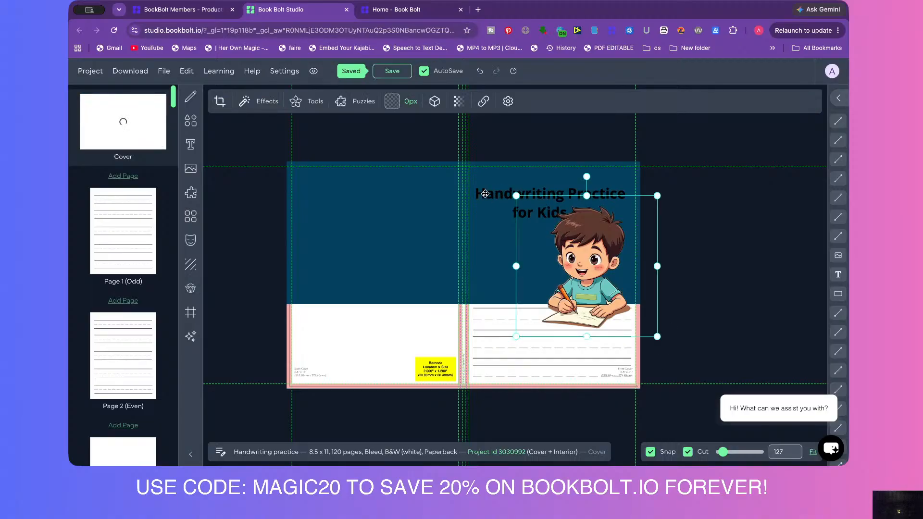
left_click(484, 194)
left_click(280, 102)
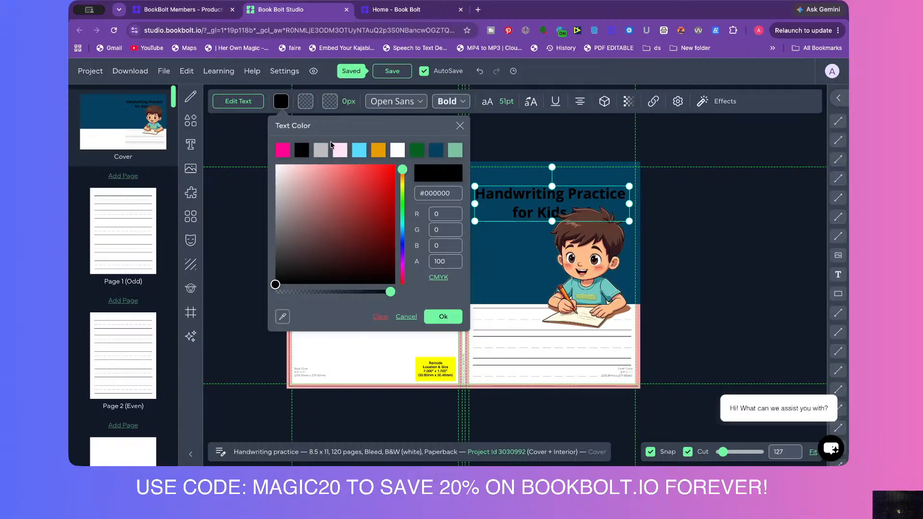
left_click(399, 151)
left_click(402, 101)
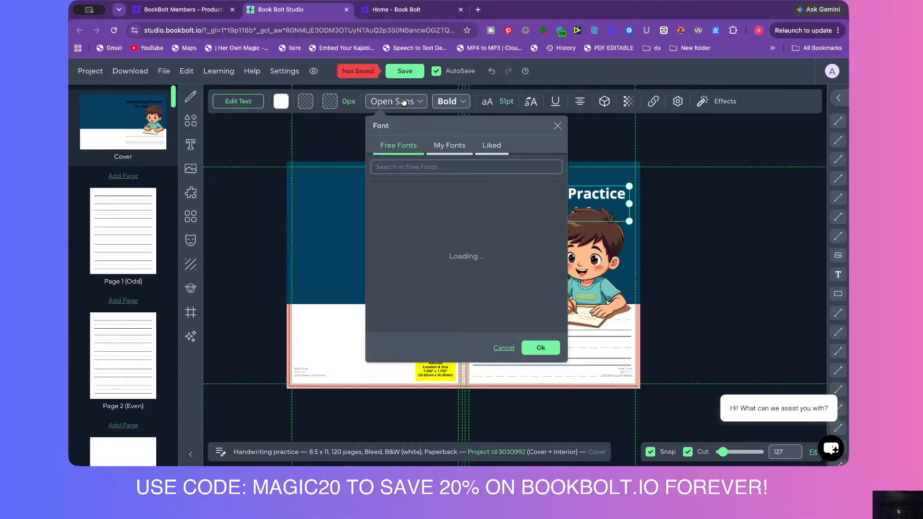
left_click(407, 229)
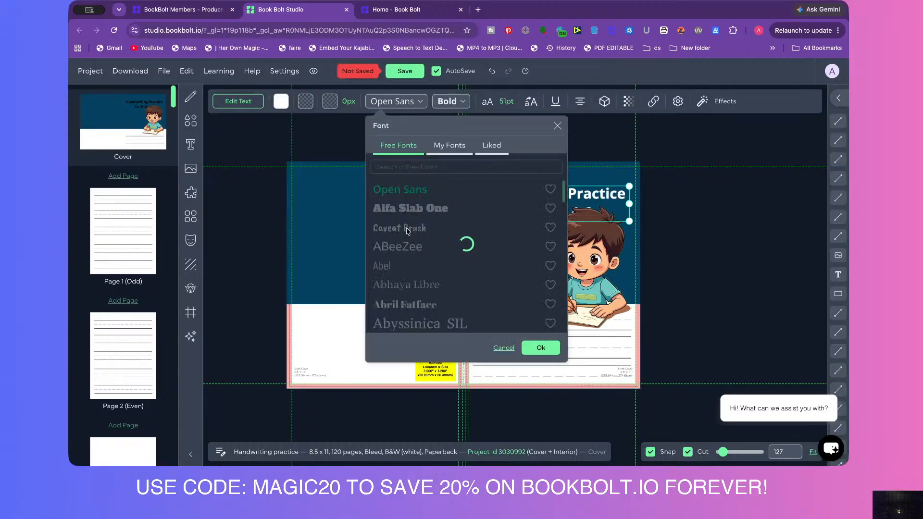
left_click(548, 348)
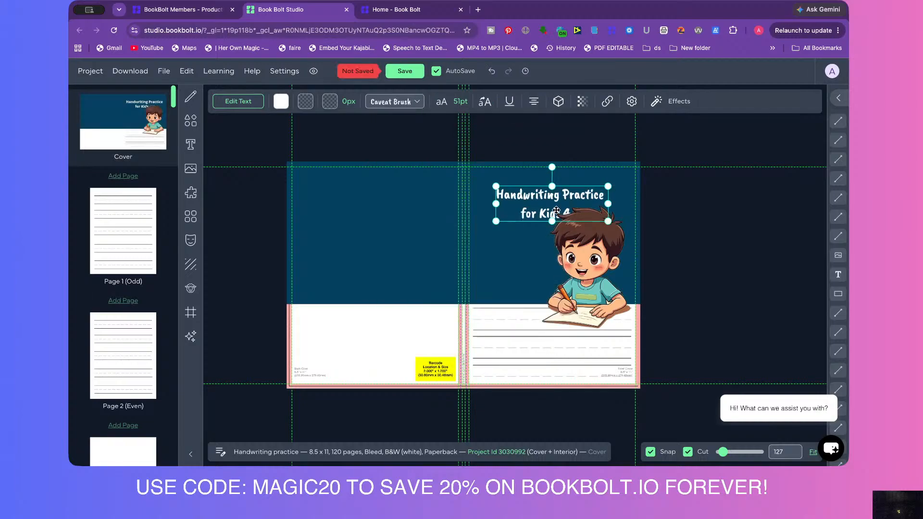
Move the heading to the upper-left corner of the front cover and enlarge it to about 69 pt.
left_click(543, 200)
left_click_drag(543, 200, 481, 184)
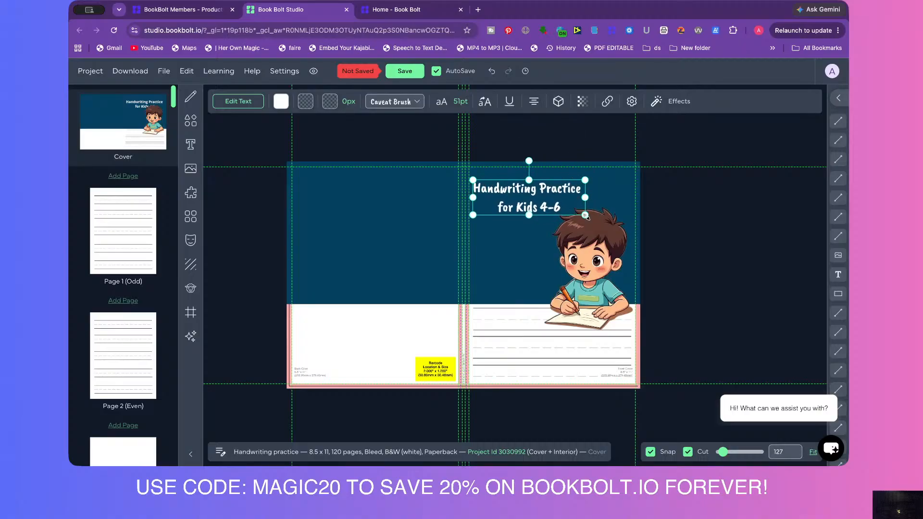
left_click_drag(585, 215, 625, 227)
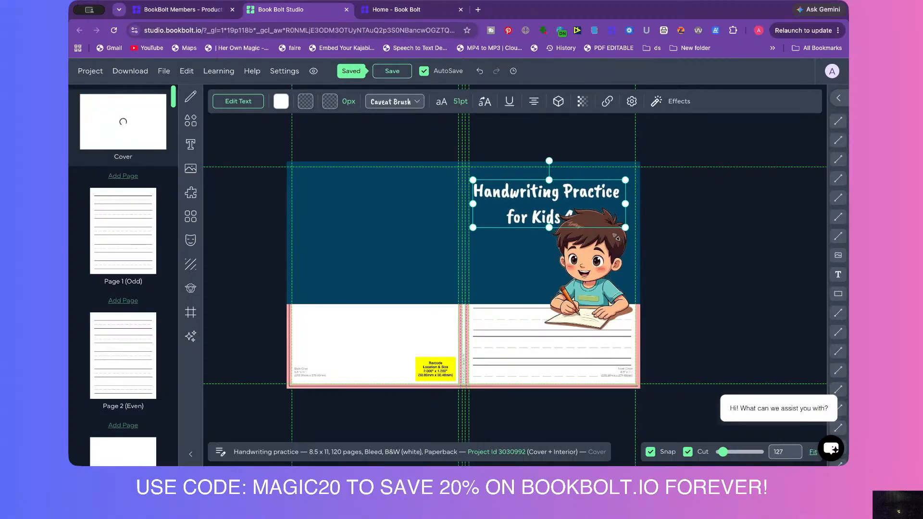
Shrink the boy image slightly and position it below the heading so that "4-6" is uncovered.
left_click(600, 240)
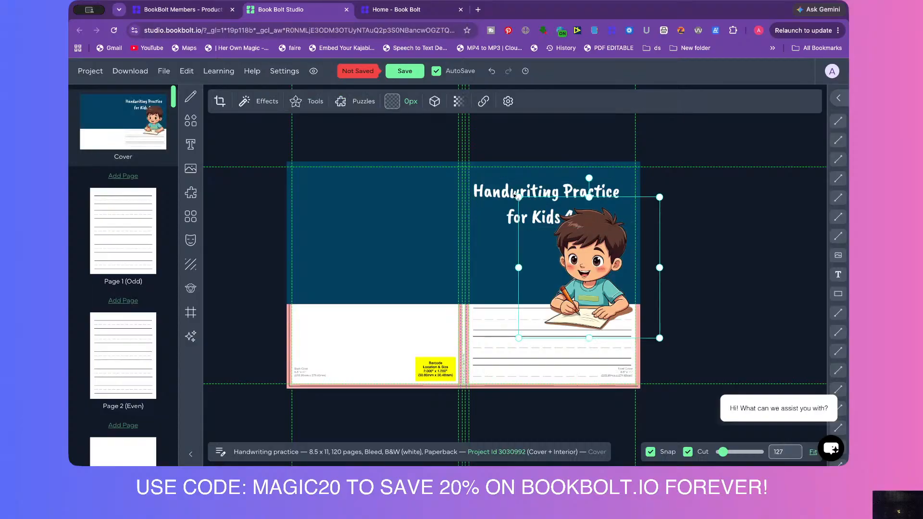
left_click_drag(518, 196, 535, 213)
left_click(652, 260)
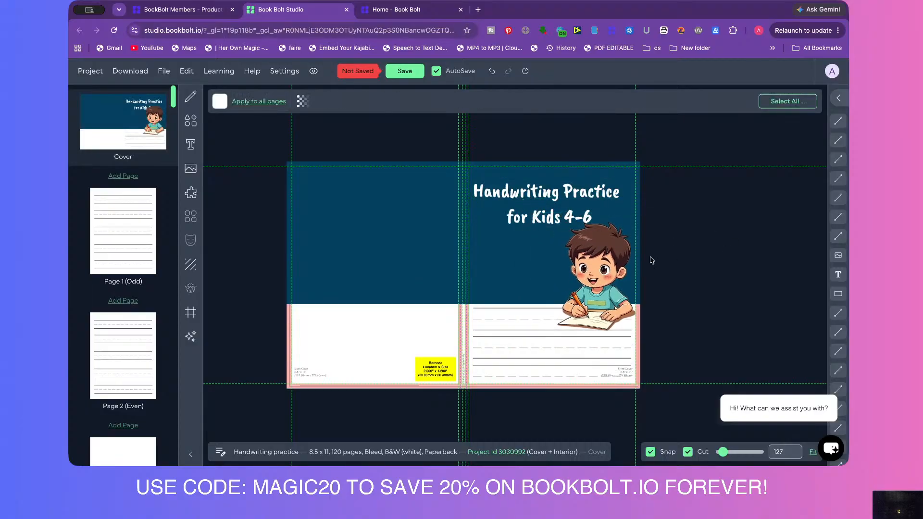
left_click(605, 255)
Reduce the heading's line height so its two lines sit closer together.
left_click(511, 193)
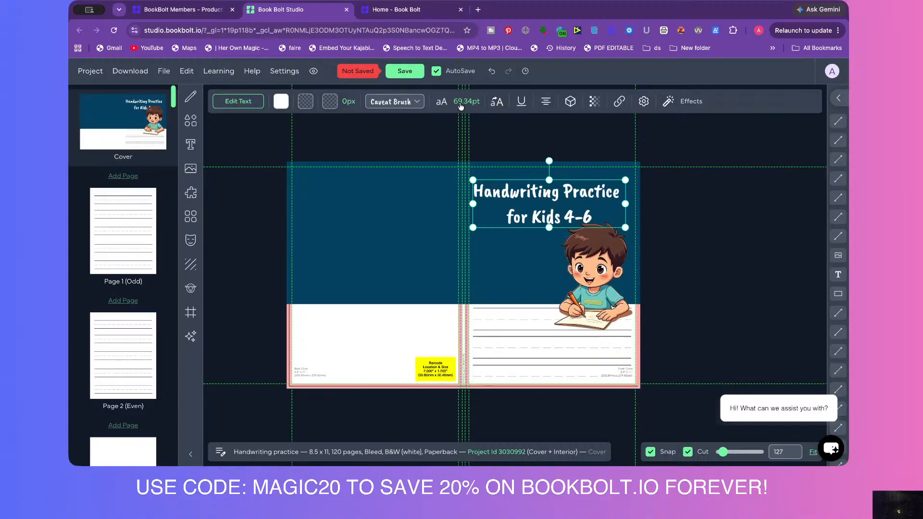
left_click(461, 105)
left_click_drag(512, 130, 319, 128)
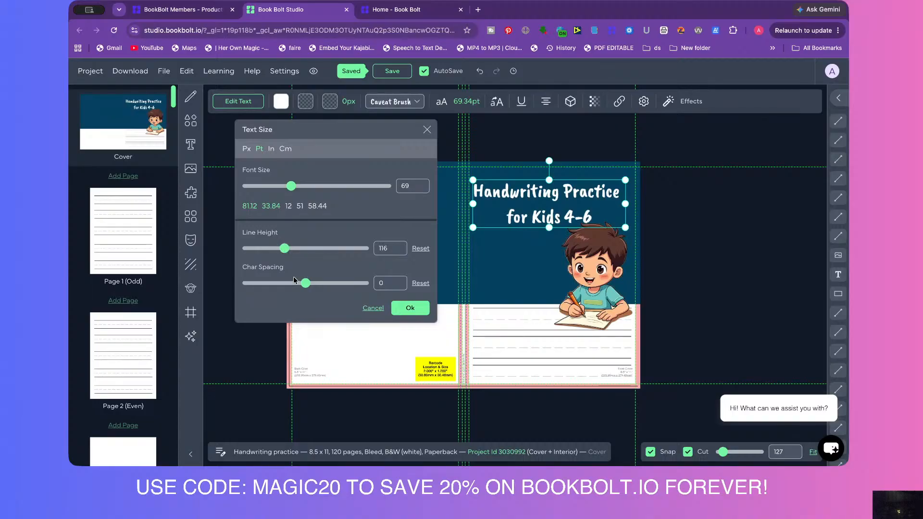
left_click_drag(287, 254, 273, 251)
left_click(729, 220)
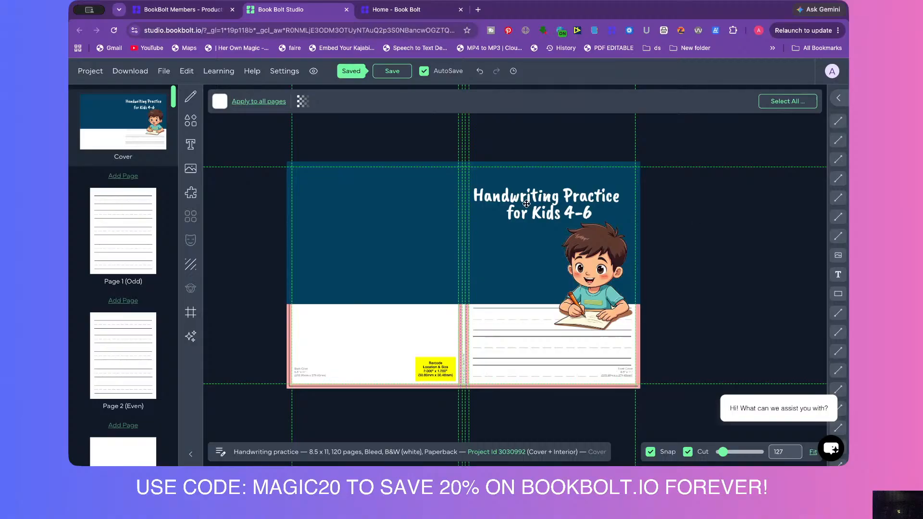
Add an outlined star shape to the cover and color it pale pink.
left_click(189, 124)
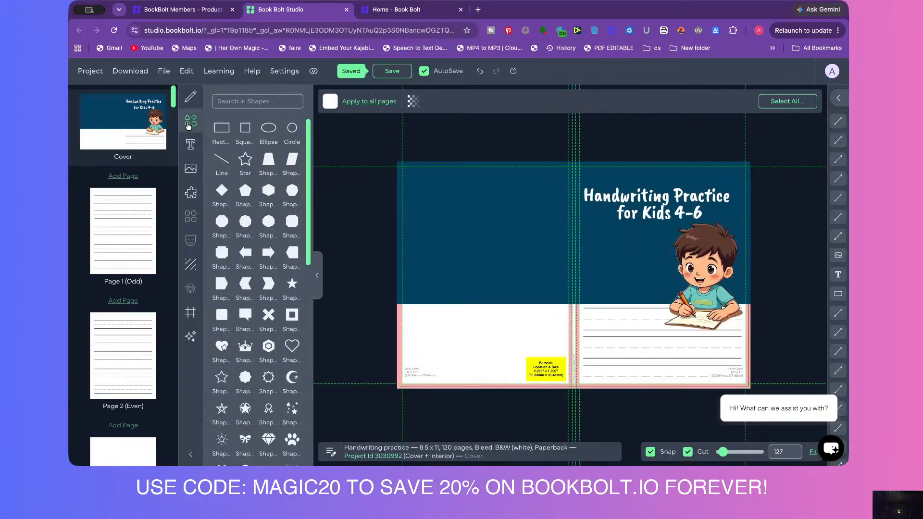
left_click(245, 160)
left_click_drag(609, 272, 549, 203)
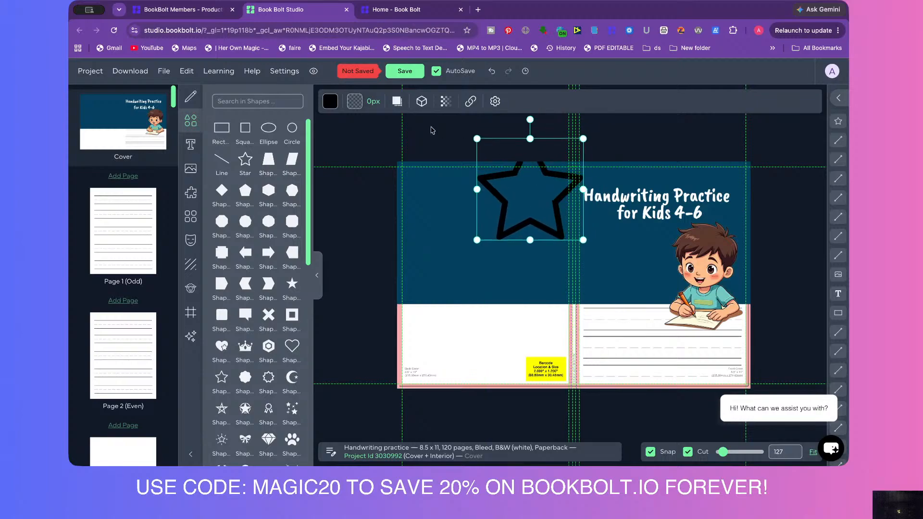
left_click(330, 102)
left_click(408, 150)
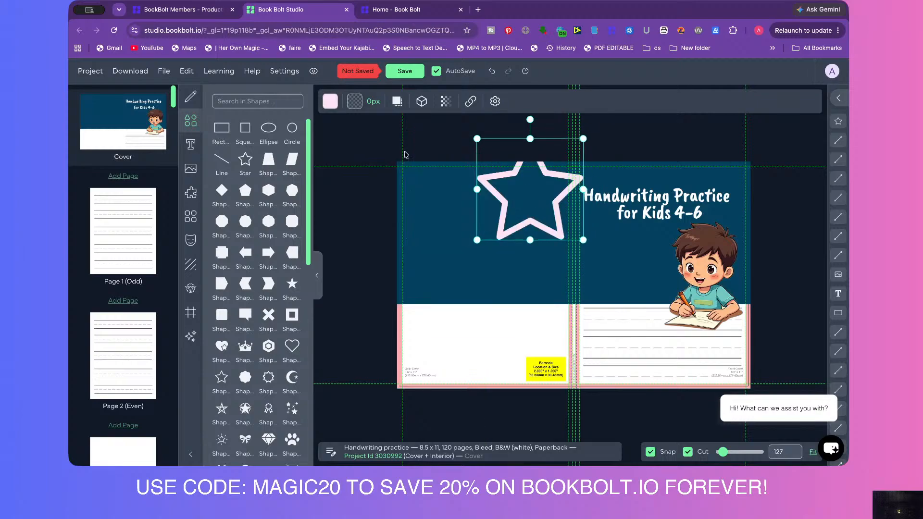
Set the star's opacity to 16, shrink it and place it in the front cover's upper-right corner.
left_click(446, 102)
left_click_drag(453, 148, 464, 150)
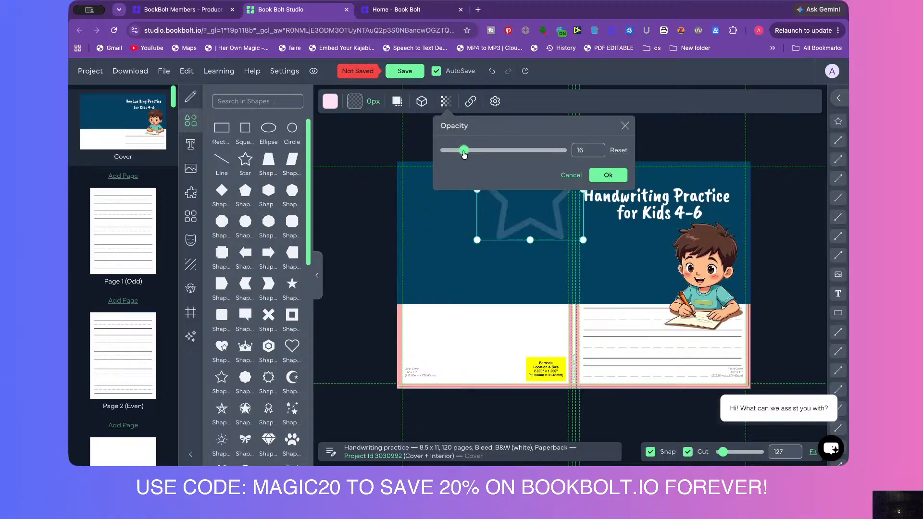
left_click_drag(583, 239, 739, 202)
left_click(608, 175)
left_click(723, 139)
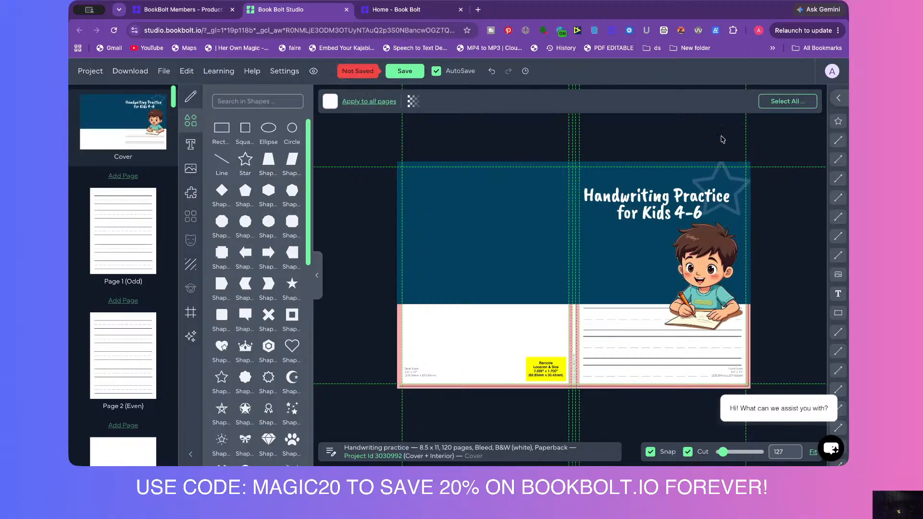
Tilt and shrink the star, and scatter three copies of it in varied sizes around the heading.
left_click(723, 180)
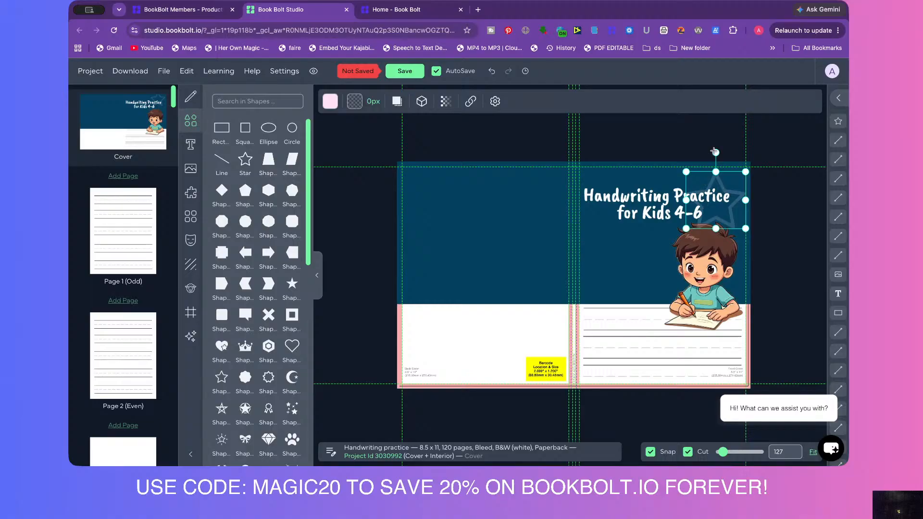
left_click_drag(715, 152, 617, 194)
key("ctrl+d")
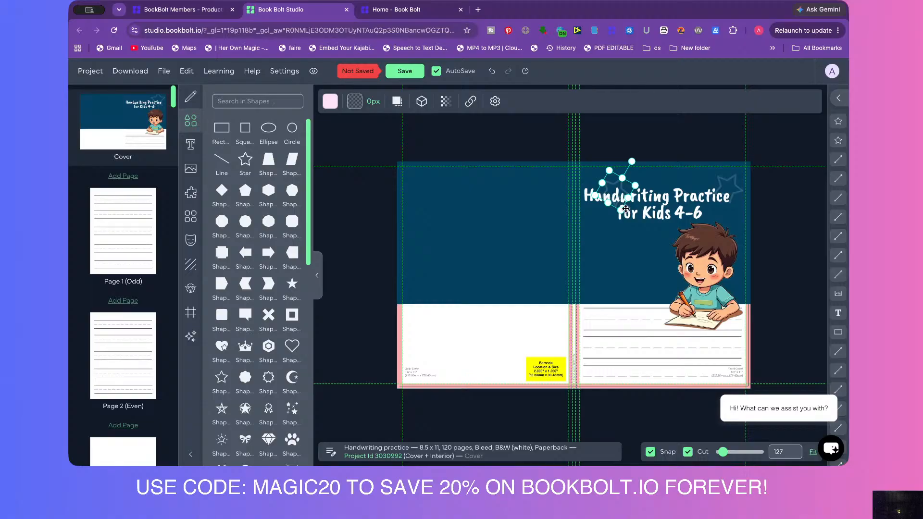
left_click_drag(609, 171, 671, 212)
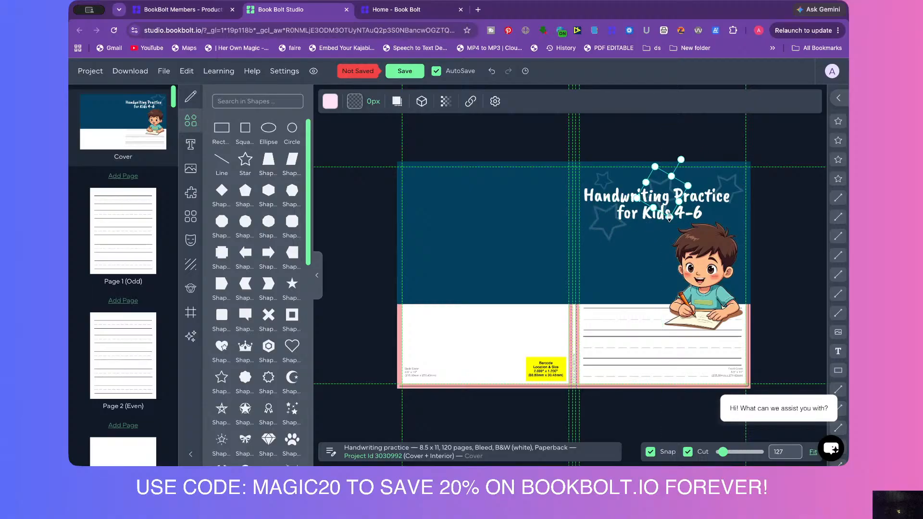
left_click(767, 213)
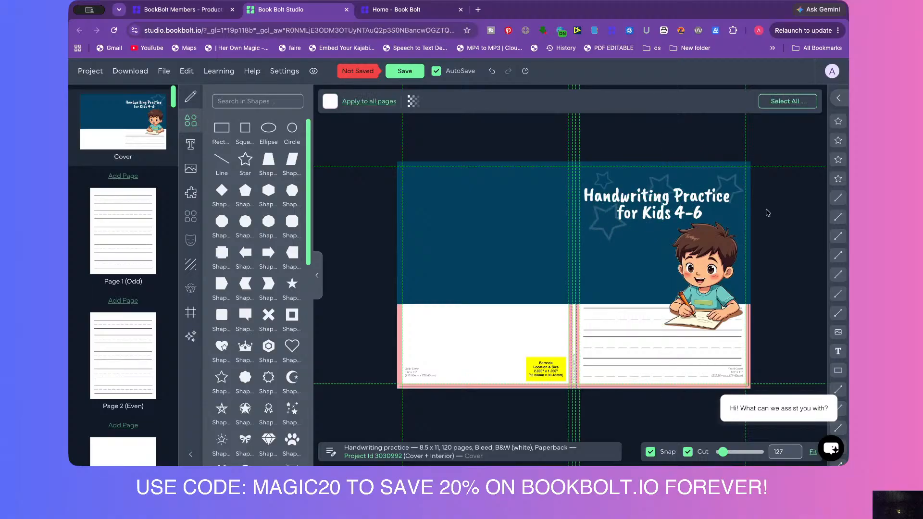
left_click(658, 182)
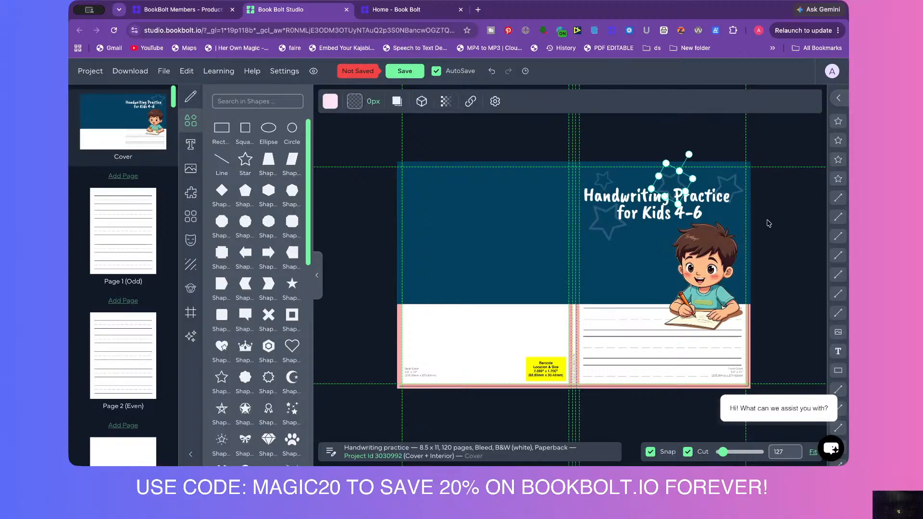
Place another star copy beside the boy's head and move its layer beneath the illustration and heading text.
key("ctrl+z")
left_click_drag(608, 219, 726, 223)
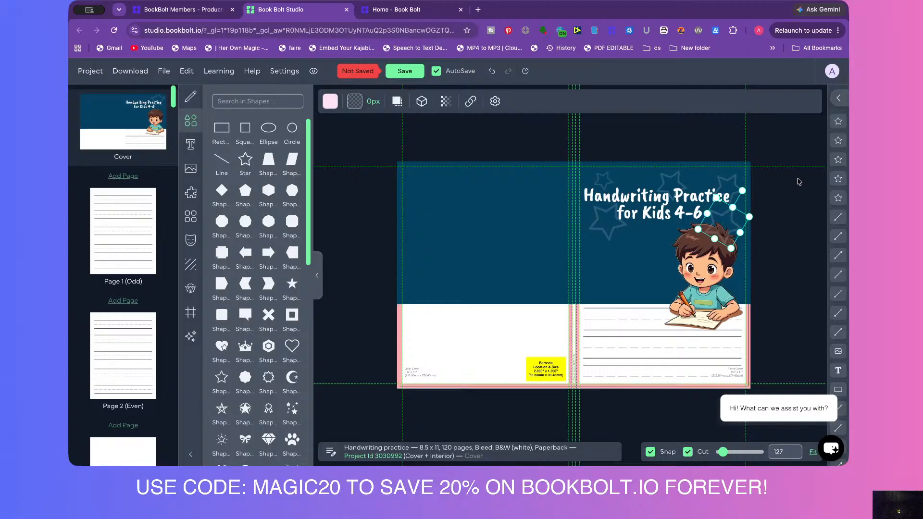
left_click(839, 99)
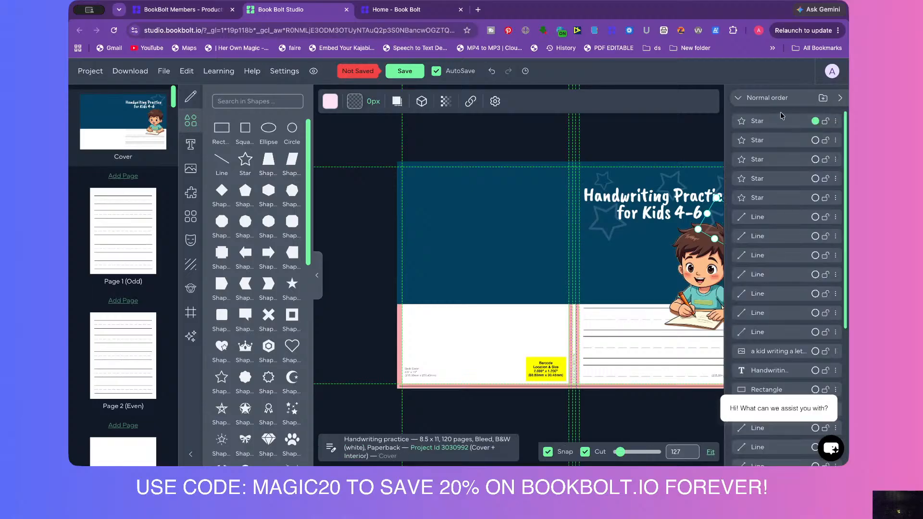
left_click_drag(781, 118, 774, 335)
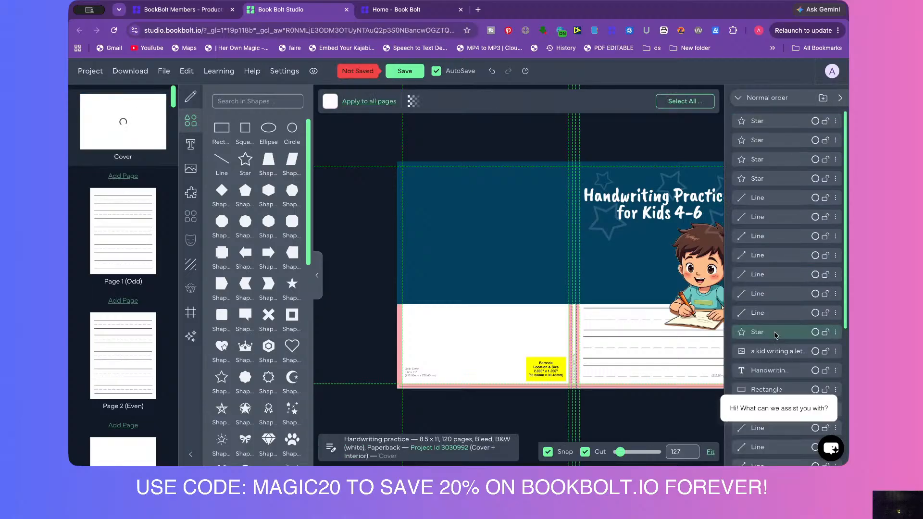
scroll(769, 231, "down", 5)
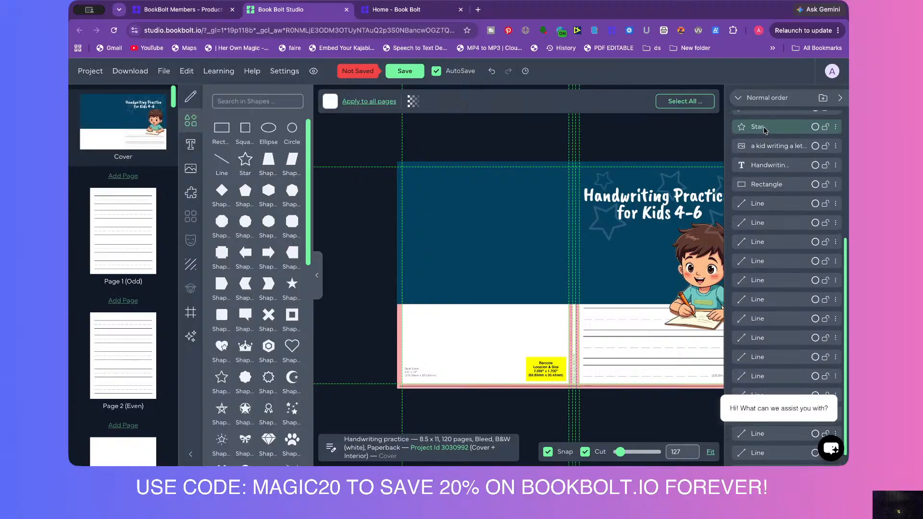
left_click_drag(764, 130, 763, 163)
left_click(613, 127)
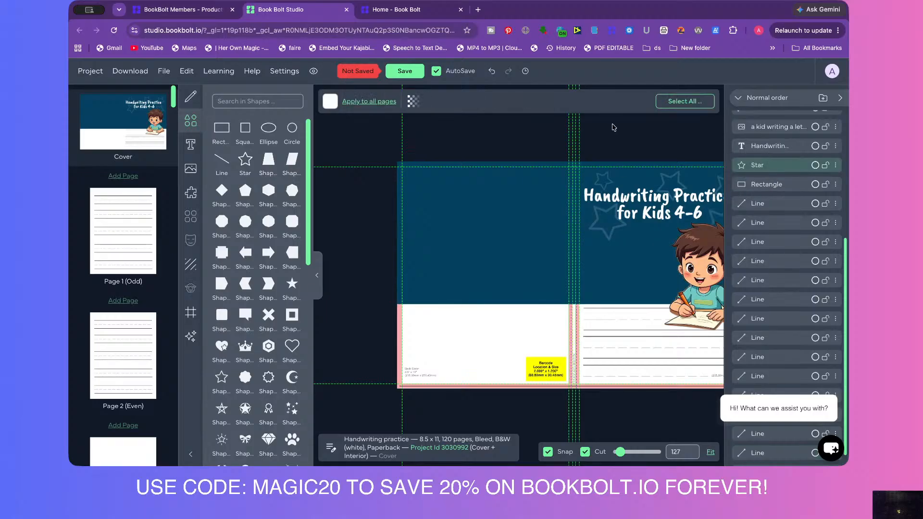
Duplicate the heading below the original, change the copy's font to Open Sans and shrink it to 27.8 pt.
left_click(651, 206)
key("super+c")
key("super+v")
left_click_drag(651, 206, 646, 272)
left_click(838, 103)
left_click(511, 102)
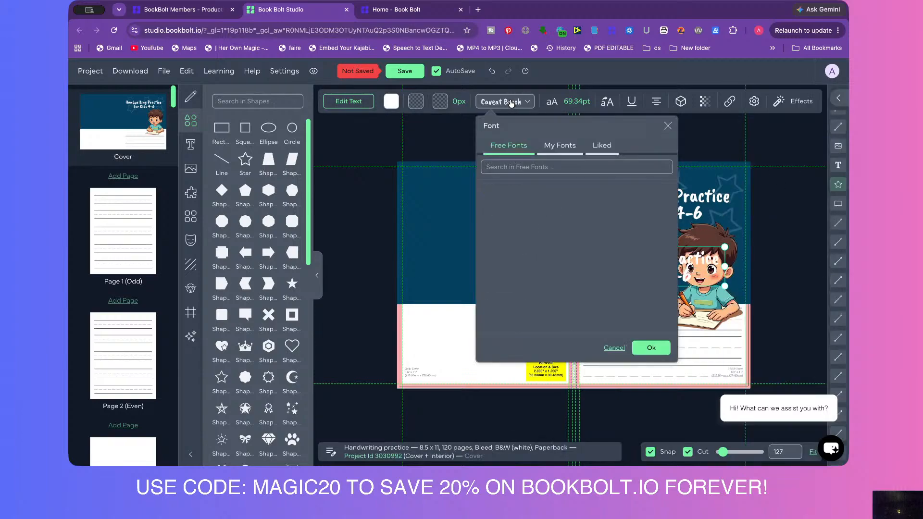
left_click(522, 230)
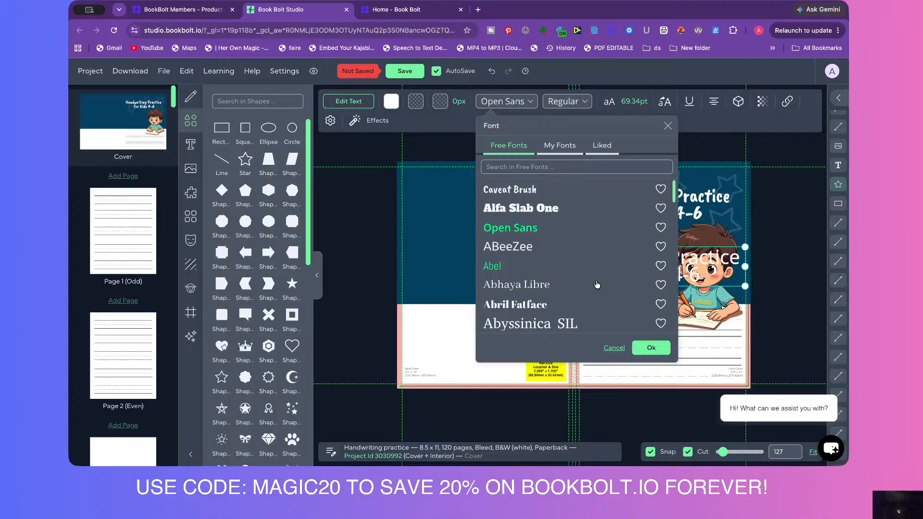
left_click(650, 348)
left_click_drag(745, 286, 582, 239)
Replace the duplicated heading's text with "Help improve your childs handwriting in 4 weeks or less!" on two lines.
left_click(647, 244)
triple_click(647, 244)
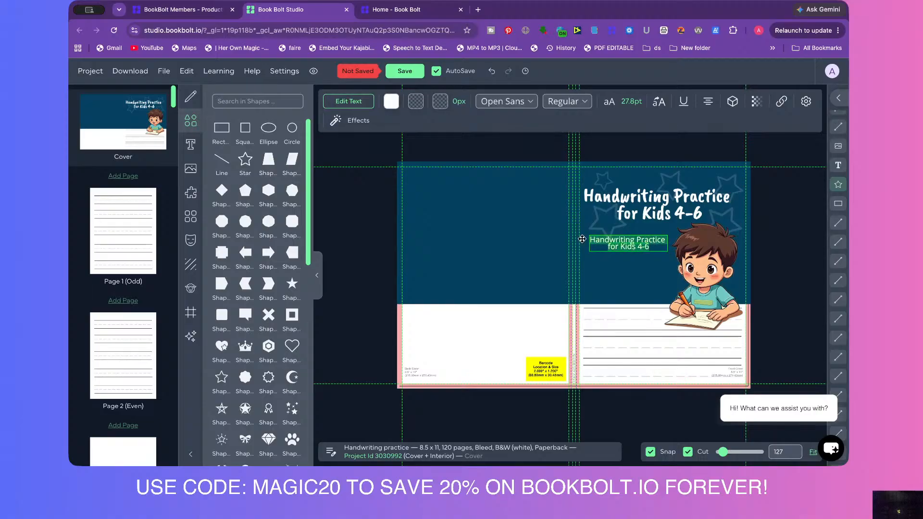
type("Help improve your")
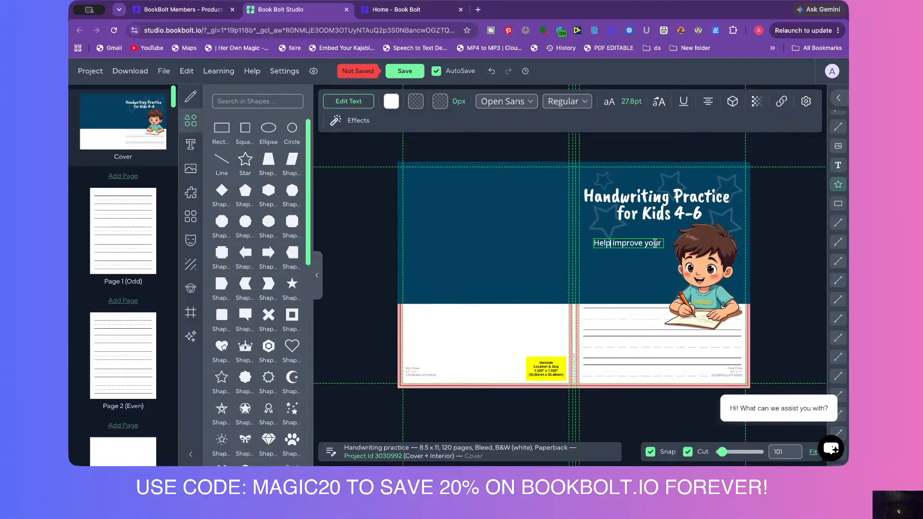
type("child")
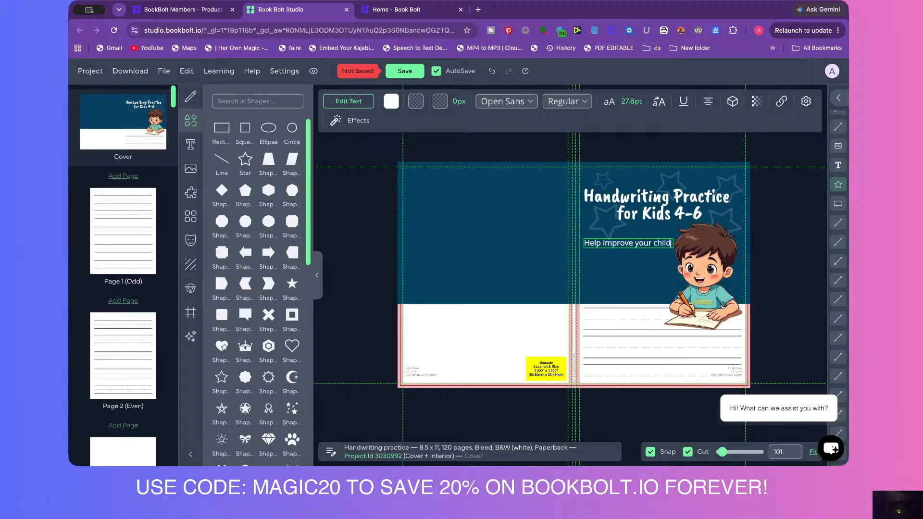
type("s")
key("Return")
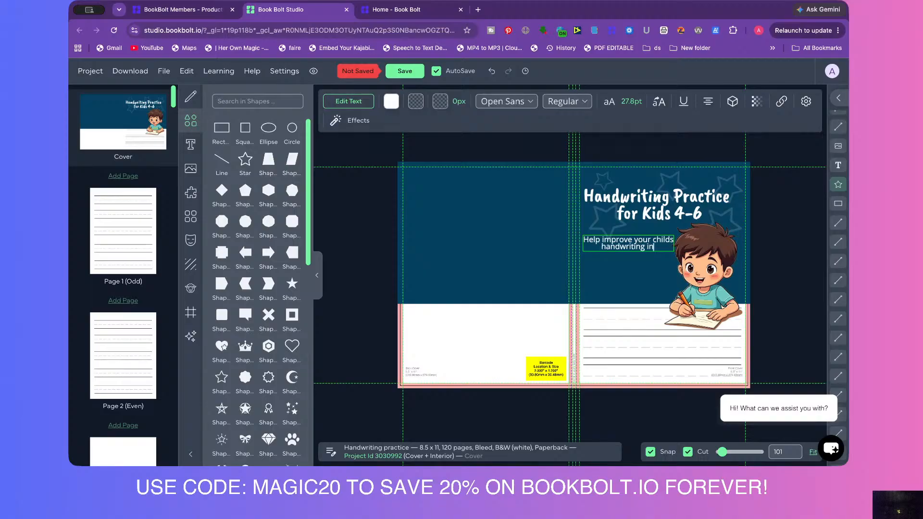
type("handwriting in 4 weeks or less!")
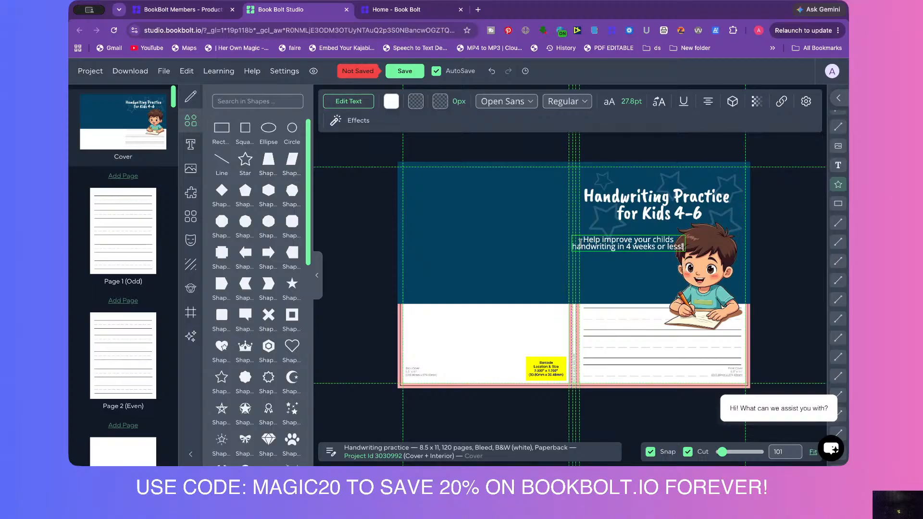
Replace the tagline's ending "in 4 weeks or less!" with "and boost their confidence".
left_click(551, 244)
left_click(620, 243)
double_click(620, 240)
left_click_drag(616, 246, 685, 246)
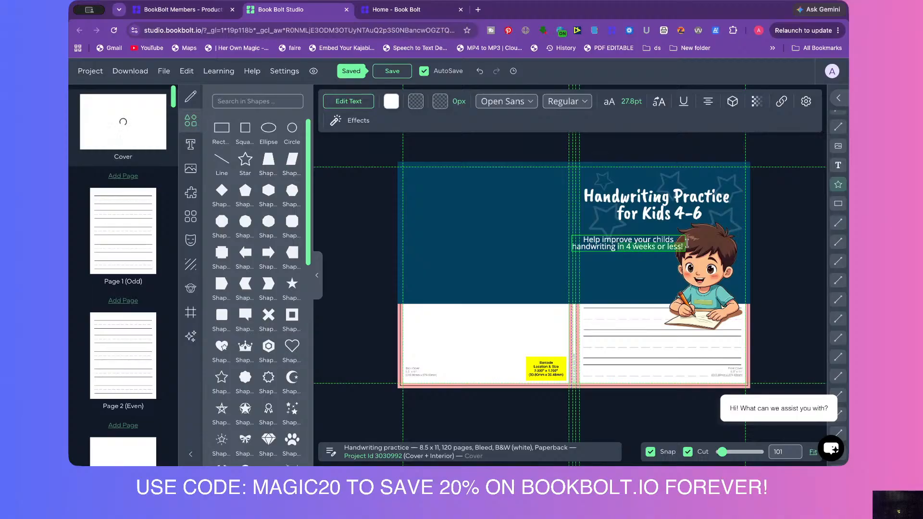
type("and boost")
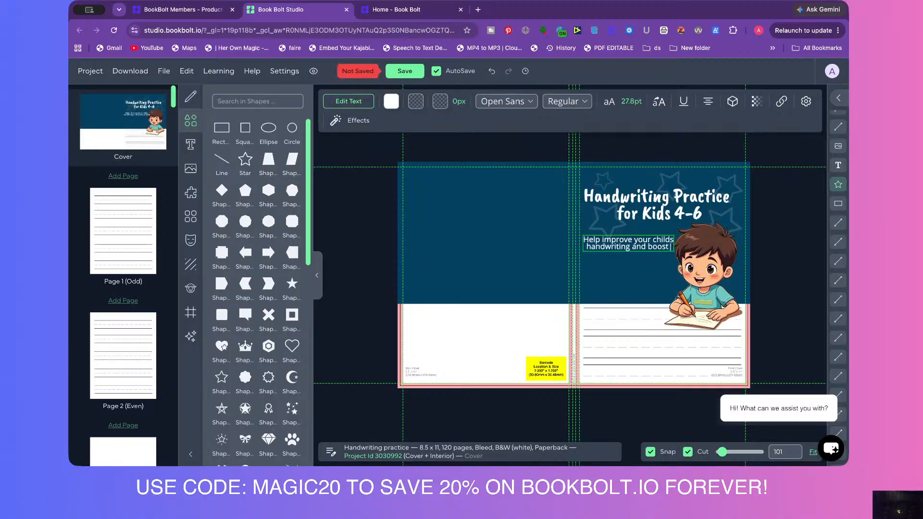
type(" their confidence")
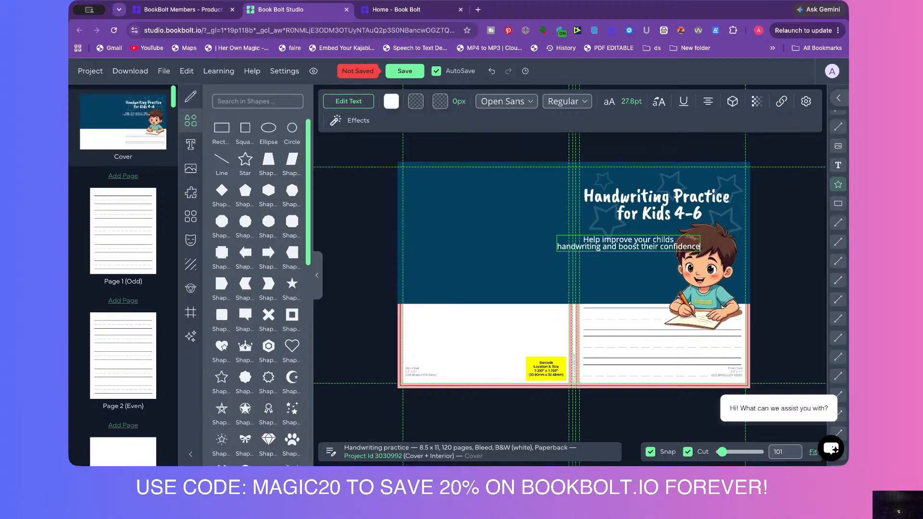
left_click(527, 242)
left_click(583, 245)
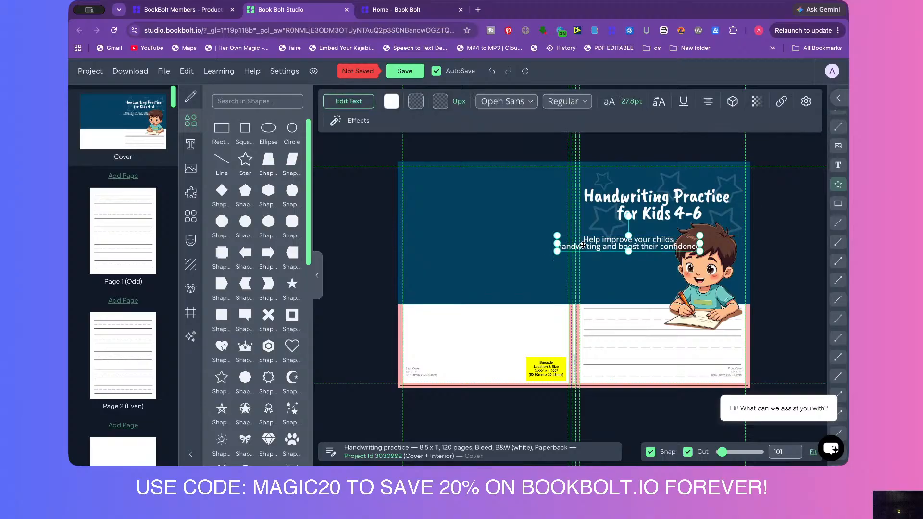
left_click_drag(703, 243, 625, 243)
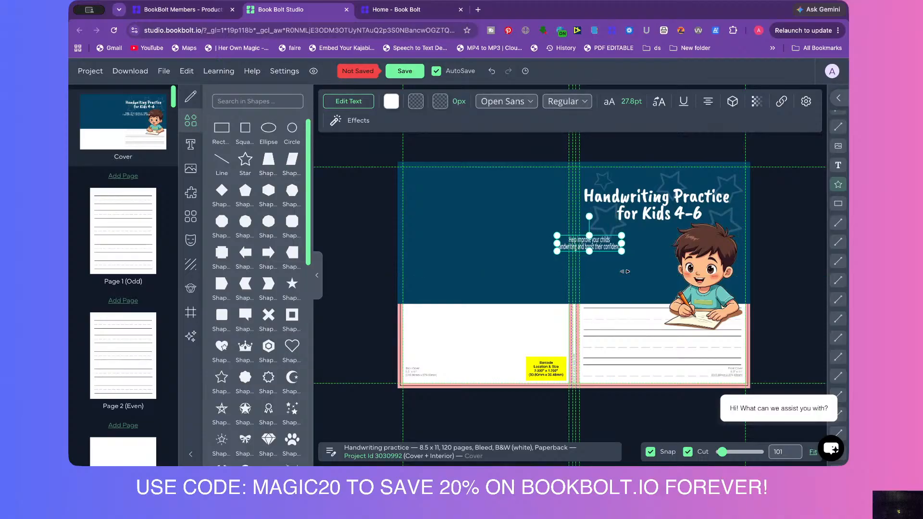
key("ctrl+z")
Break the tagline onto a new line before "boost" and add a last line reading "with simple writing prompts".
left_click(672, 260)
left_click(667, 244)
double_click(679, 246)
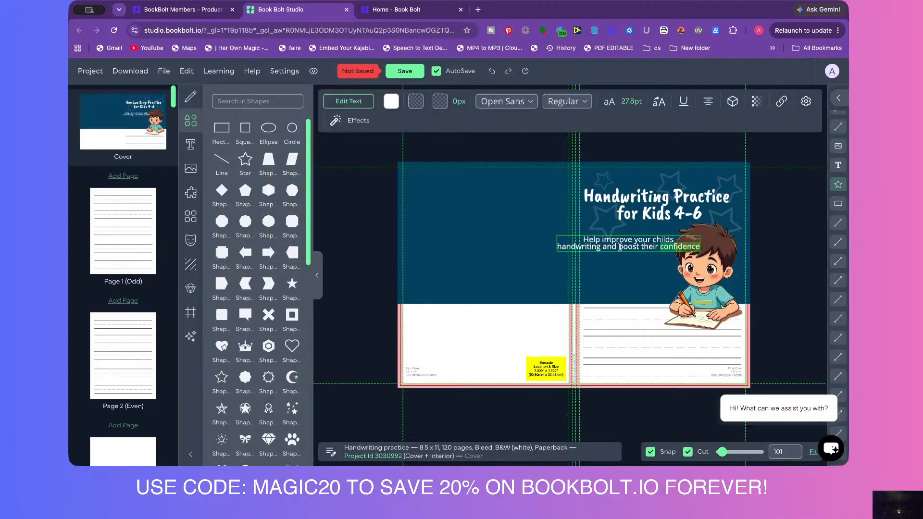
left_click(619, 248)
key("Return")
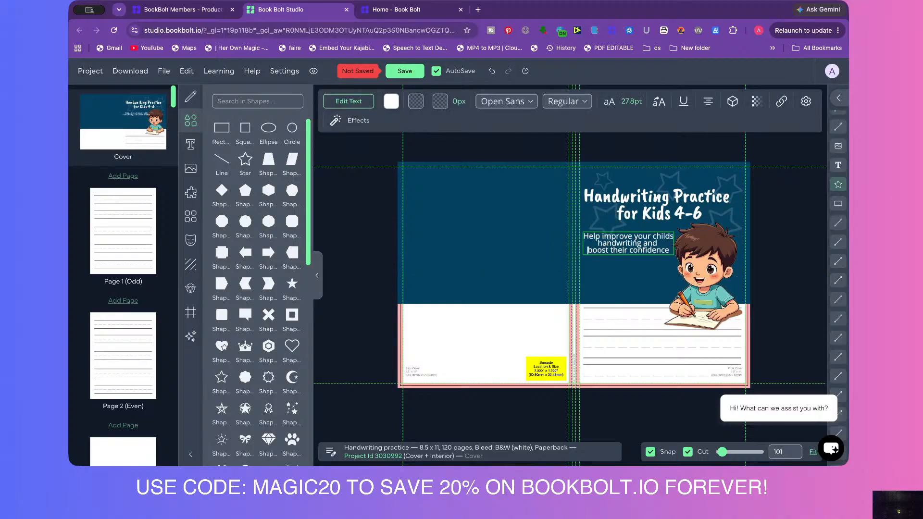
left_click(669, 251)
key("Return")
type("wit")
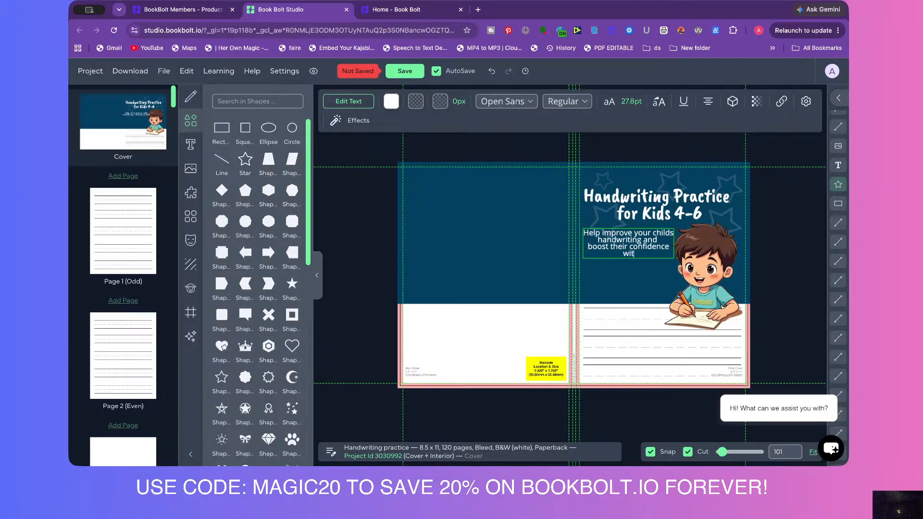
type("h simple writing prompts")
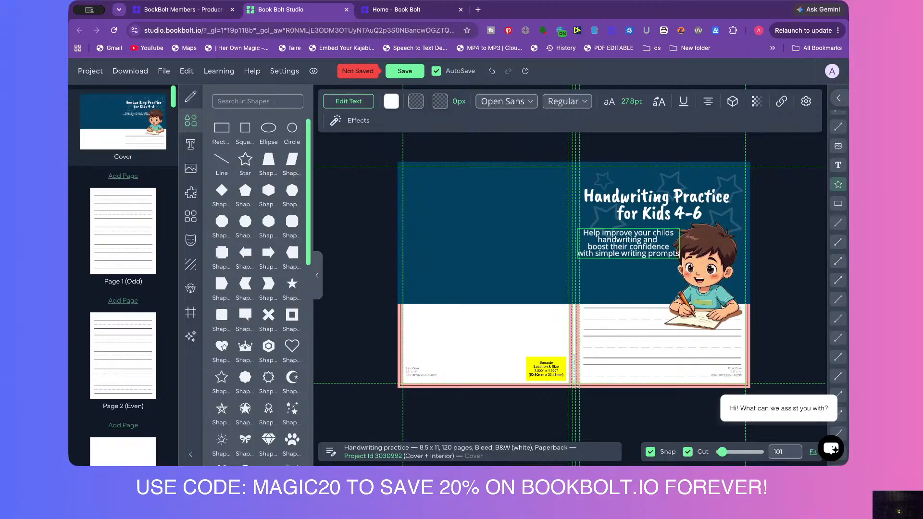
Replace the tagline's last line with "each day!".
double_click(663, 253)
key("BackSpace")
key("BackSpace")
key("BackSpace")
key("BackSpace")
key("BackSpace")
key("BackSpace")
key("BackSpace")
key("BackSpace")
key("BackSpace")
key("BackSpace")
key("BackSpace")
key("BackSpace")
key("BackSpace")
key("BackSpace")
key("BackSpace")
key("BackSpace")
key("BackSpace")
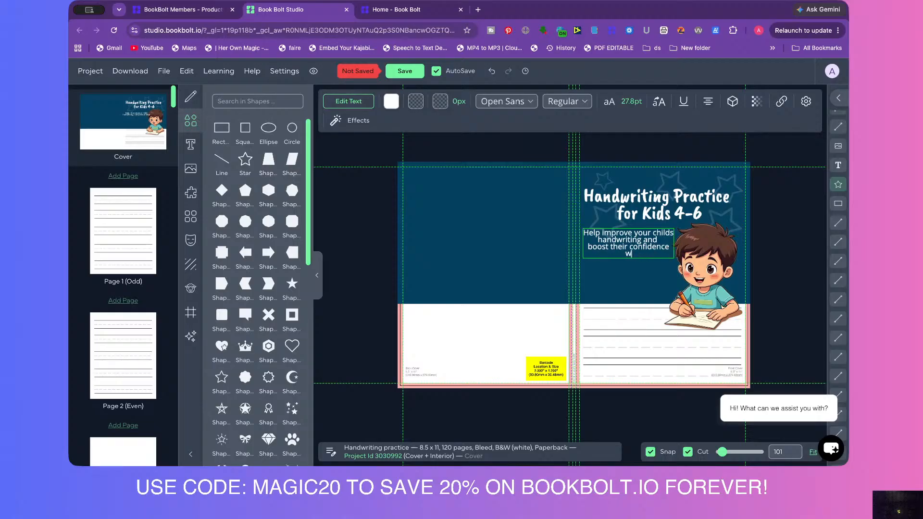
left_click(753, 256)
Tilt the tagline counterclockwise below the heading, beside the boy, and scale it to about 25.93 pt.
left_click(627, 240)
mouse_move(628, 240)
left_mouse_down()
mouse_move(627, 268)
mouse_move(659, 259)
mouse_move(639, 260)
mouse_move(621, 230)
left_mouse_up()
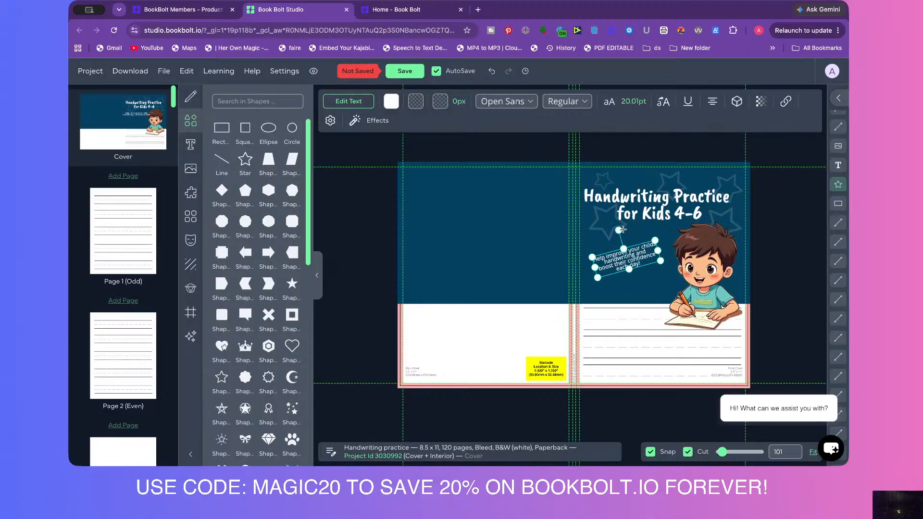
left_click(769, 258)
left_click(624, 295)
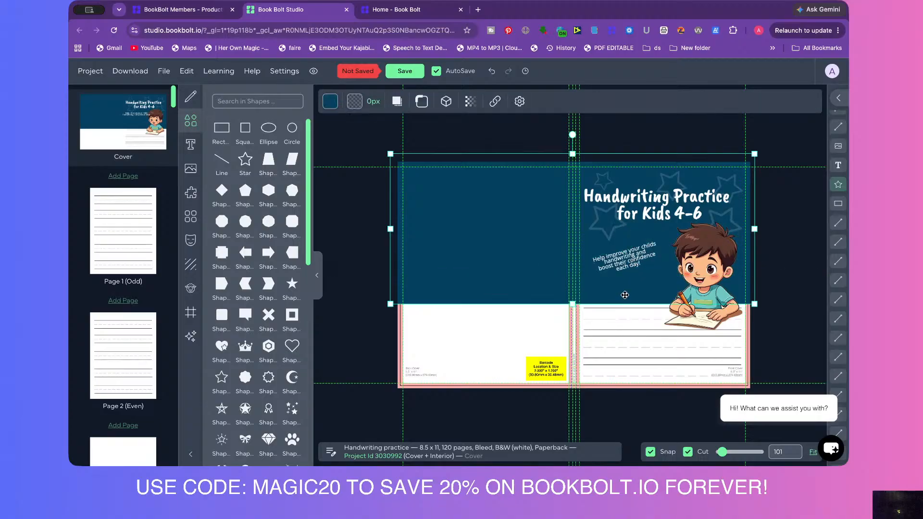
left_click(775, 295)
left_click(608, 260)
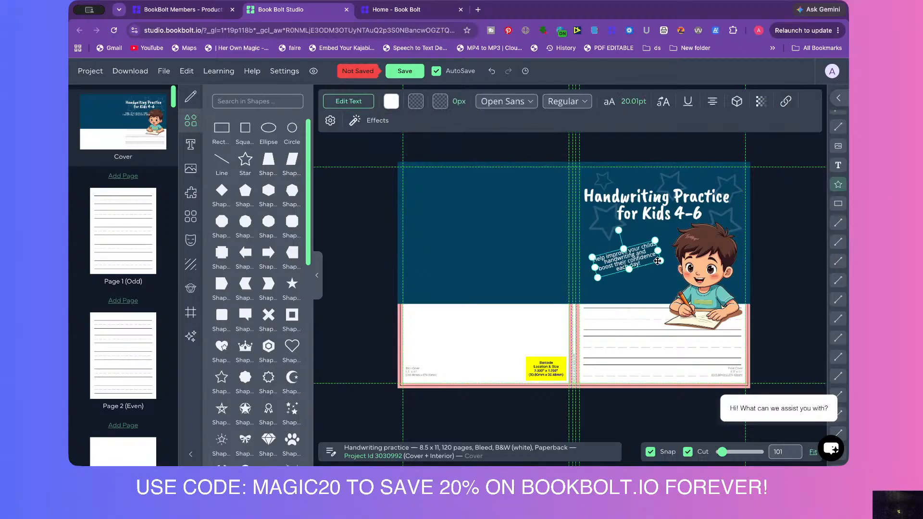
left_click_drag(641, 262, 632, 263)
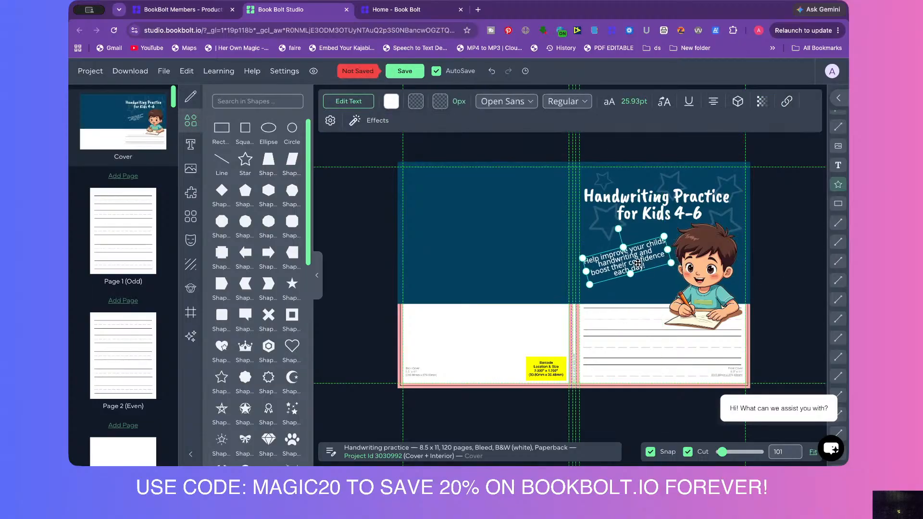
Add a black ellipse to the cover, tilt it to match the tagline and place it over that text.
left_click(272, 131)
left_click_drag(603, 287, 653, 297)
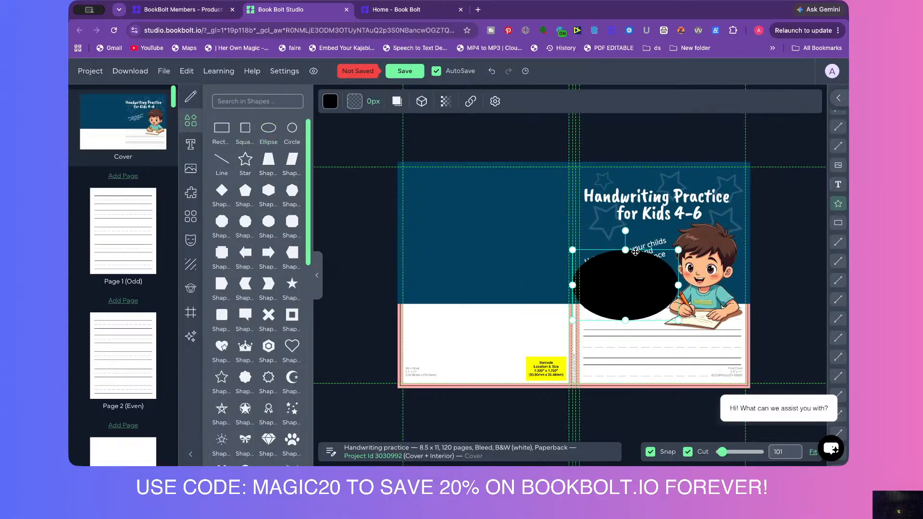
left_click_drag(625, 229, 606, 235)
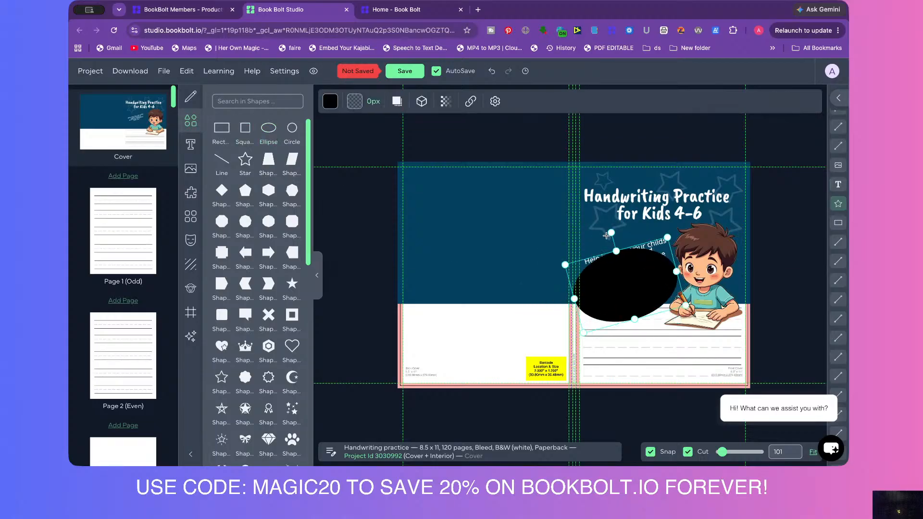
left_click_drag(630, 285, 638, 275)
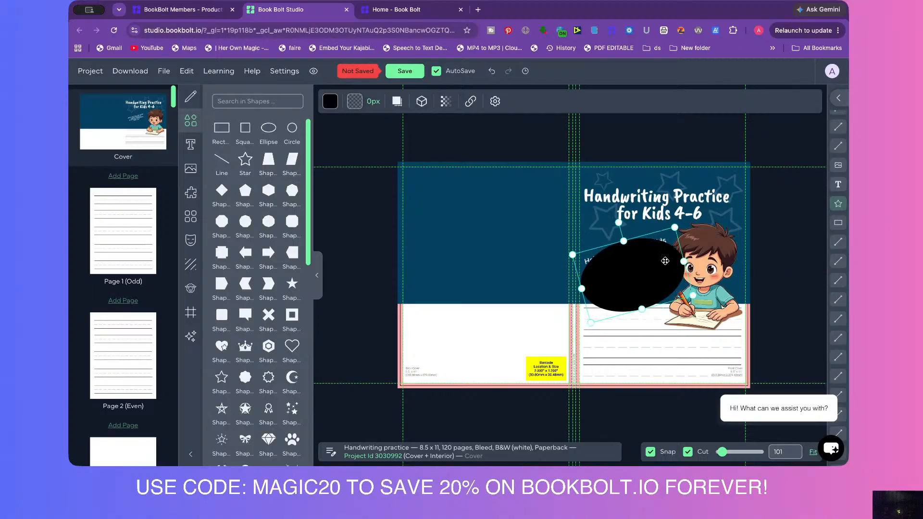
Move the ellipse's layer beneath the heading text and above the lowest star so the tagline sits over it.
left_click(839, 97)
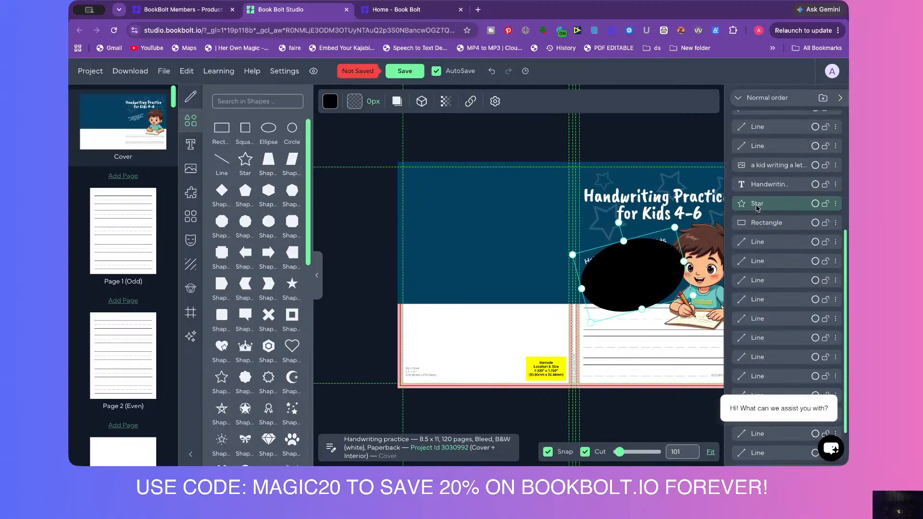
scroll(782, 144, "up", 5)
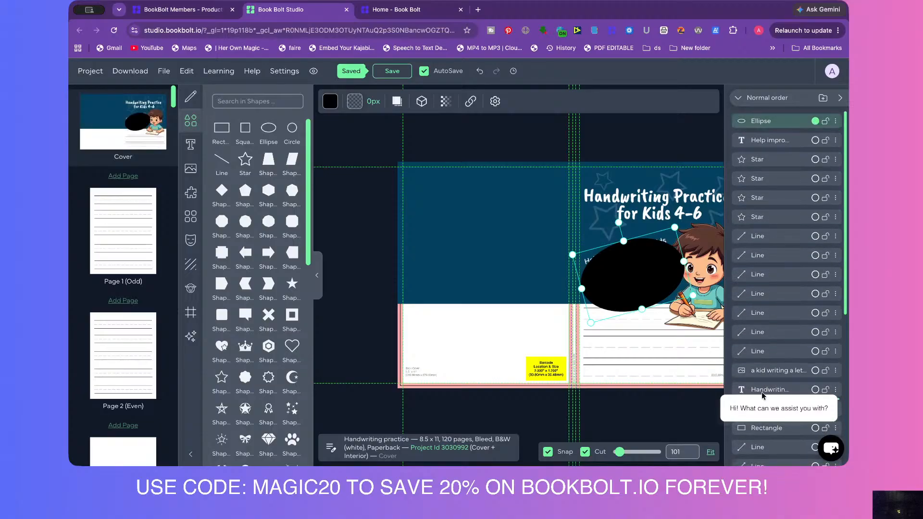
left_click_drag(763, 395, 763, 396)
scroll(766, 231, "down", 3)
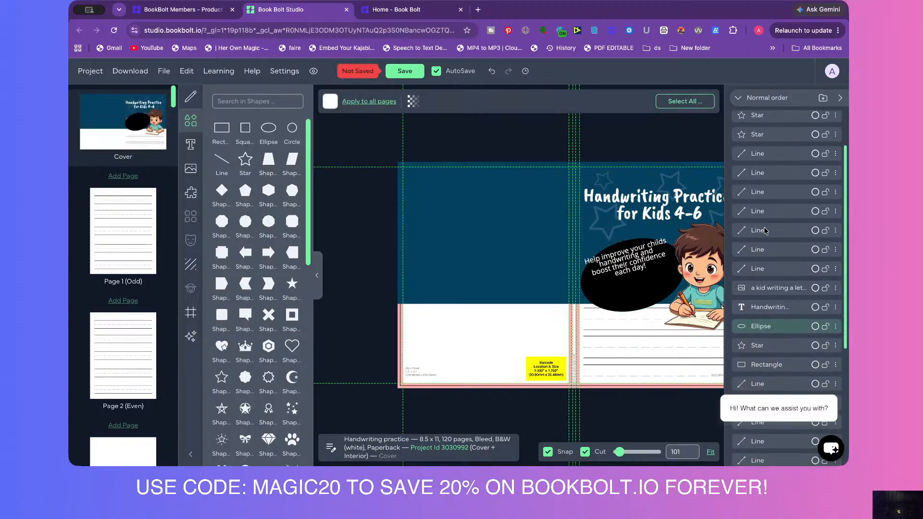
Flatten the ellipse to fit the tagline, center the text on it and reselect the ellipse.
left_click(618, 299)
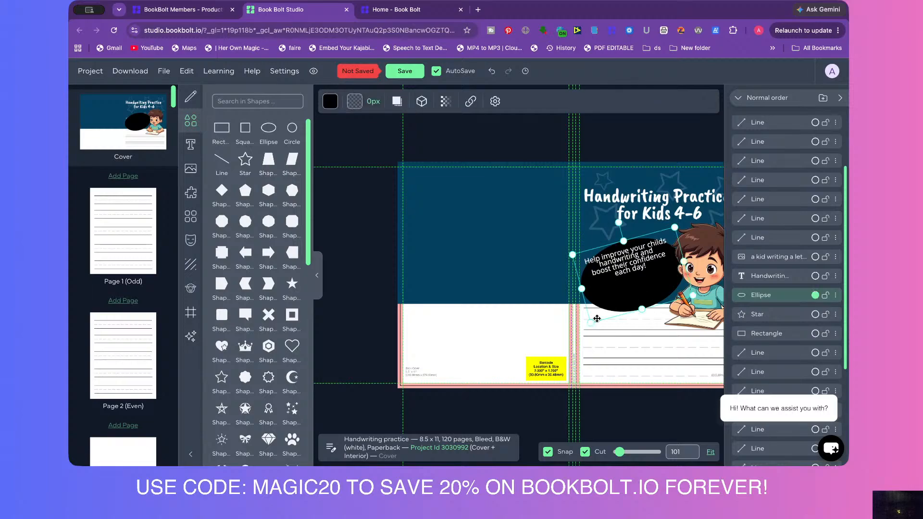
mouse_move(618, 299)
left_mouse_down()
mouse_move(631, 287)
mouse_move(624, 271)
mouse_move(618, 287)
left_mouse_up()
left_click(624, 252)
left_click_drag(625, 252, 627, 259)
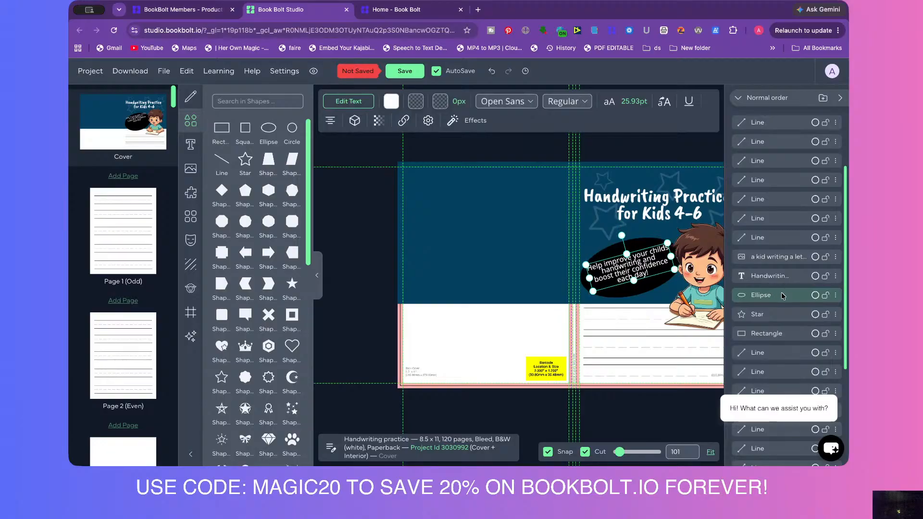
left_click(811, 298)
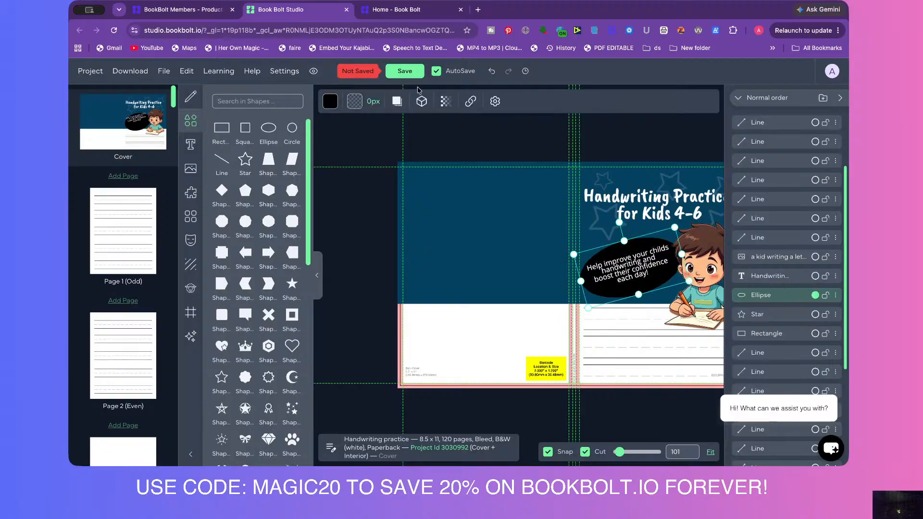
Recolor the ellipse behind the tagline dark red, #b61919.
left_click(329, 101)
left_click(443, 166)
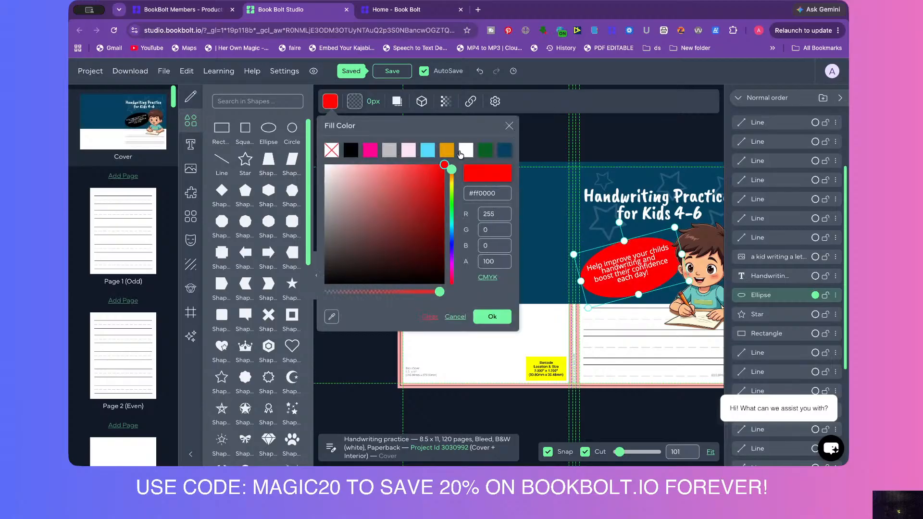
left_click_drag(423, 190, 428, 201)
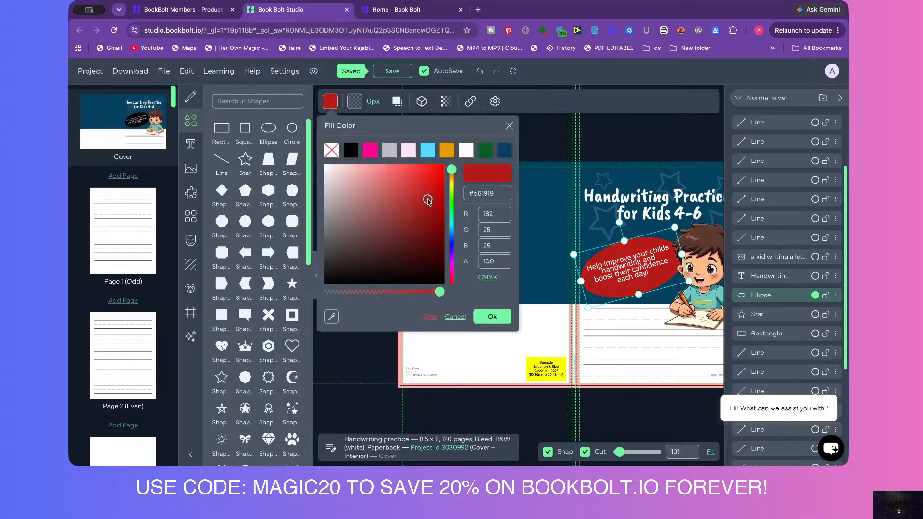
left_click(608, 145)
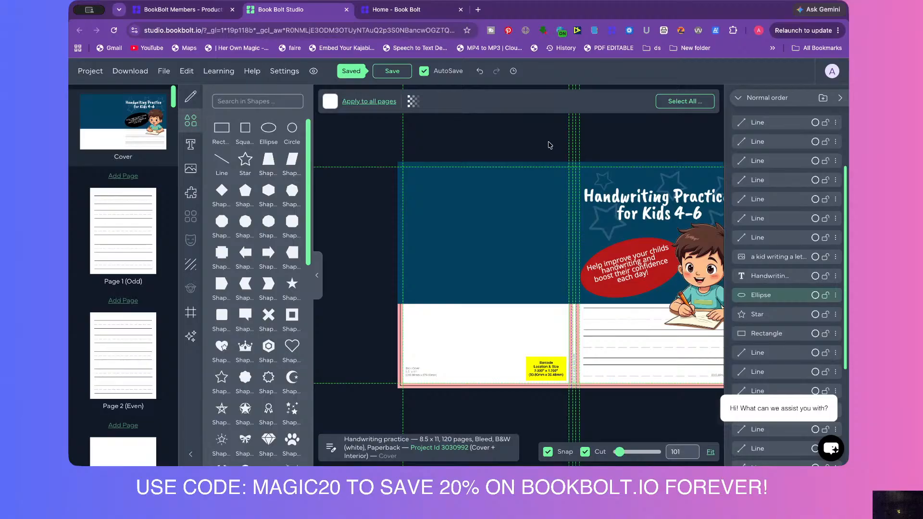
Collapse the layer list and nudge the tagline text slightly to center it on the red ellipse.
left_click(840, 98)
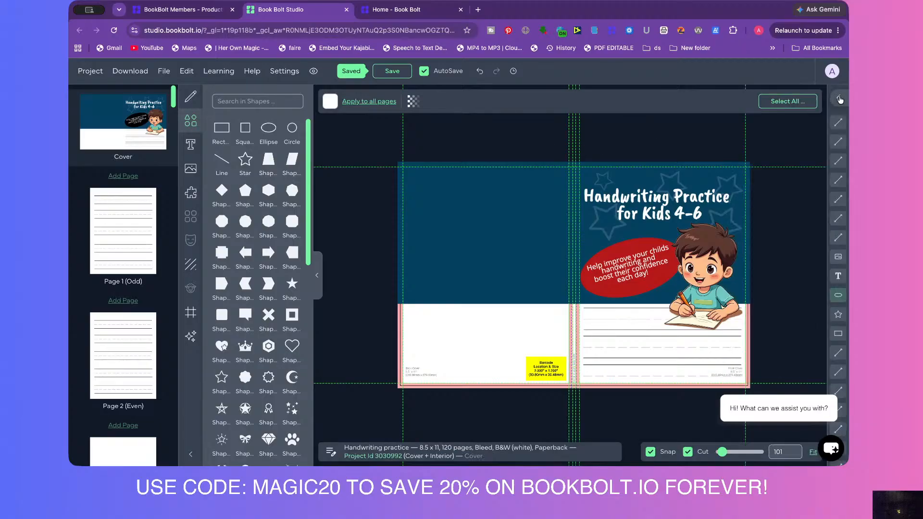
left_click(624, 267)
left_click_drag(625, 267, 623, 269)
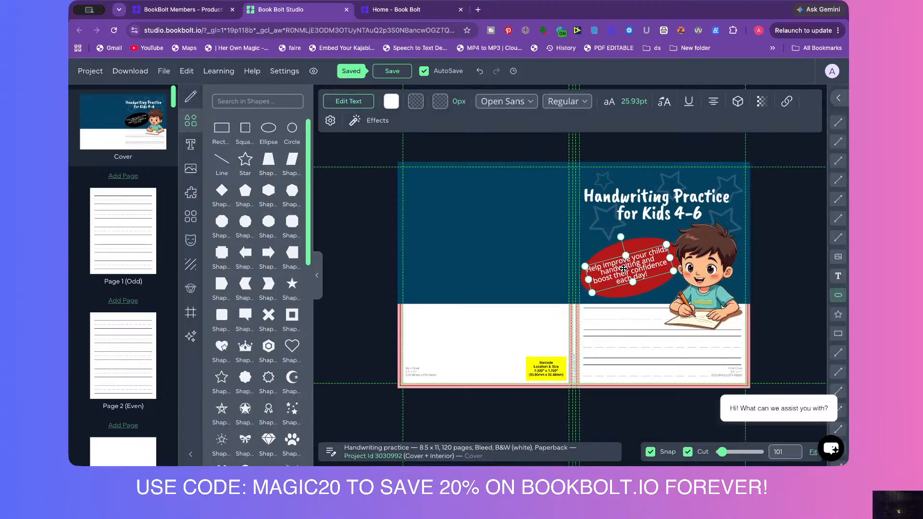
left_click(608, 249)
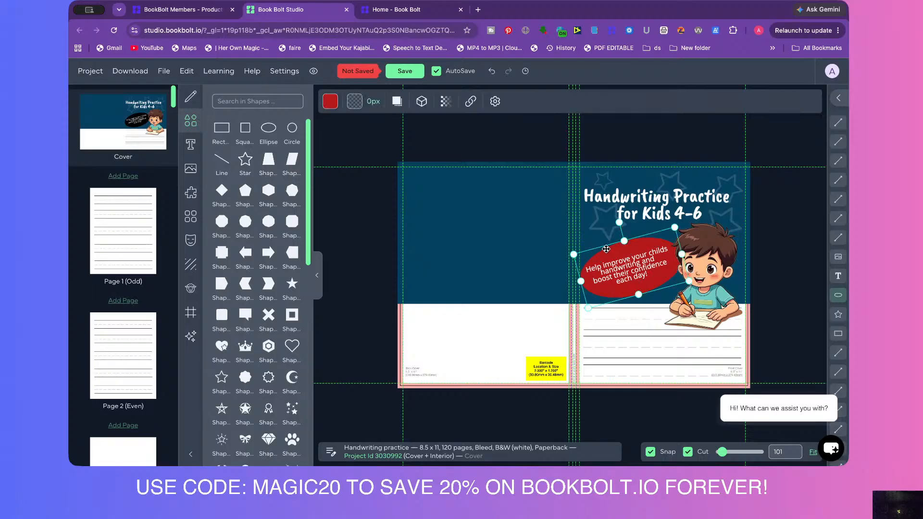
left_click(792, 306)
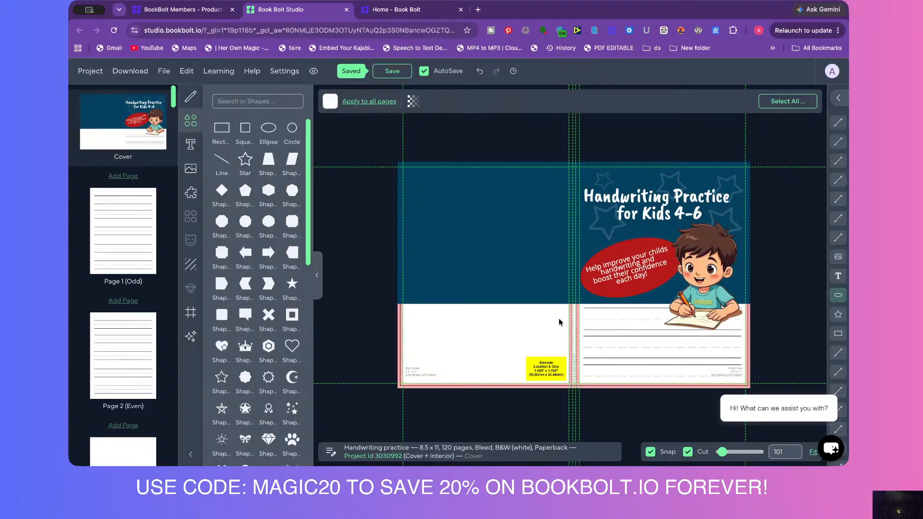
Add a copy of the blue rectangle to the back cover, extending it past the lower edge and across the spine.
left_click(454, 253)
left_click_drag(392, 229, 421, 232)
key("super+v")
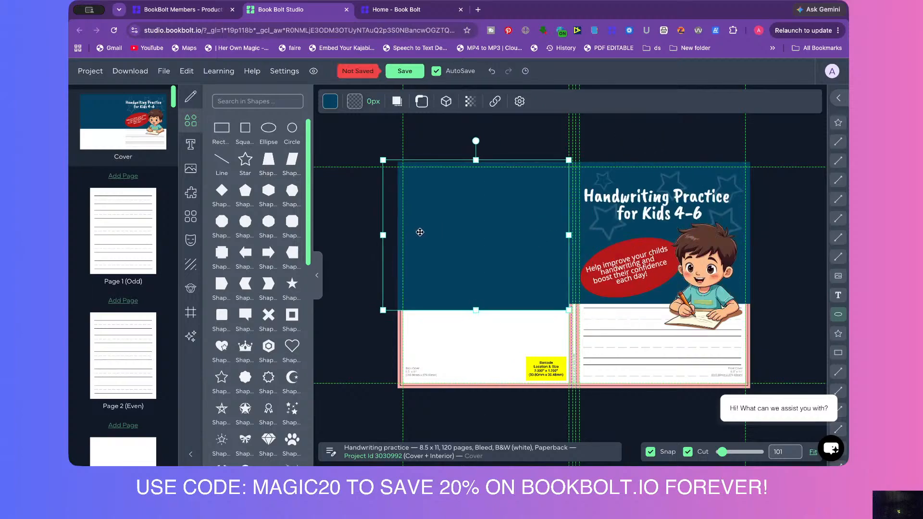
left_click_drag(475, 310, 476, 400)
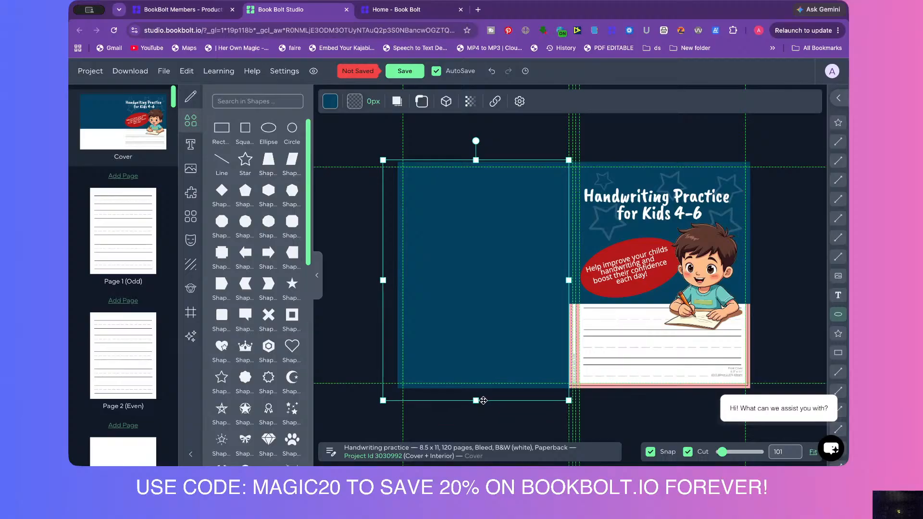
left_click_drag(570, 280, 580, 280)
left_click(662, 404)
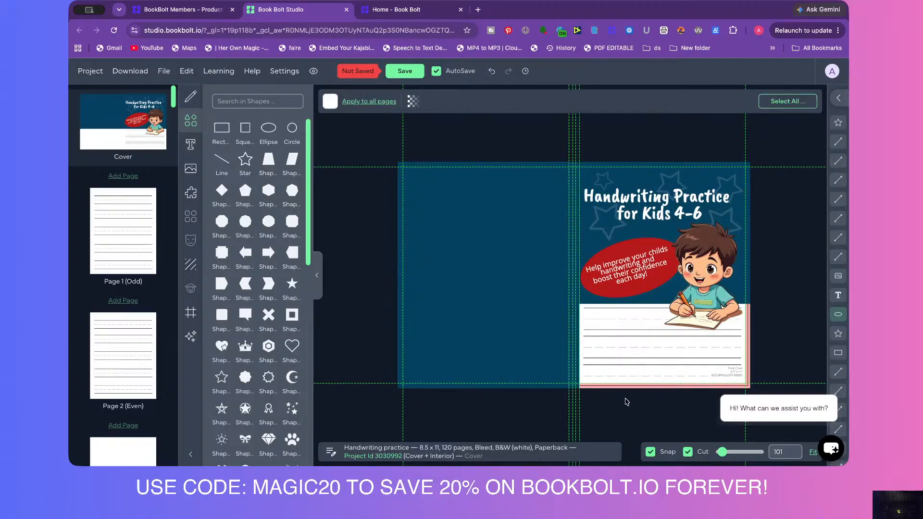
Copy the front cover's ruled lines onto the back cover and delete the extra ellipse and picture copied with them.
left_click_drag(625, 399, 595, 304)
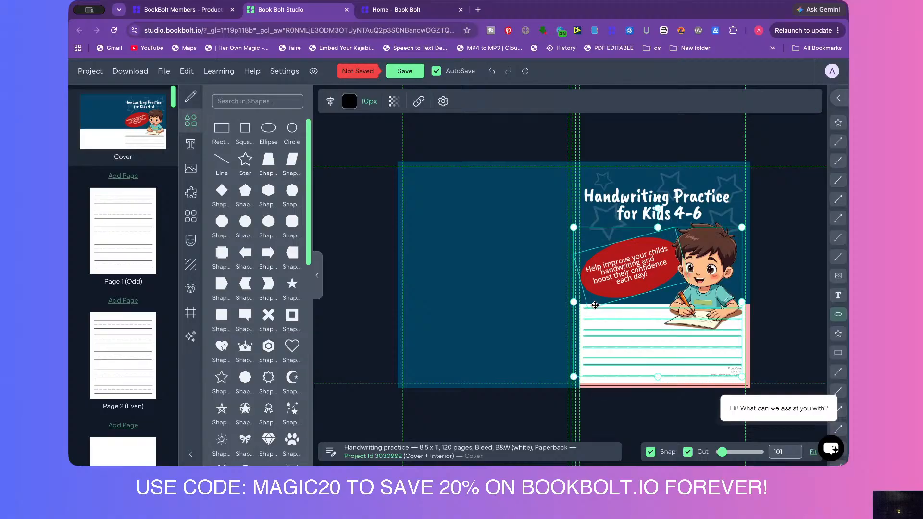
left_click(624, 397)
left_click_drag(611, 399, 456, 293)
key("Delete")
left_click(457, 220)
key("Delete")
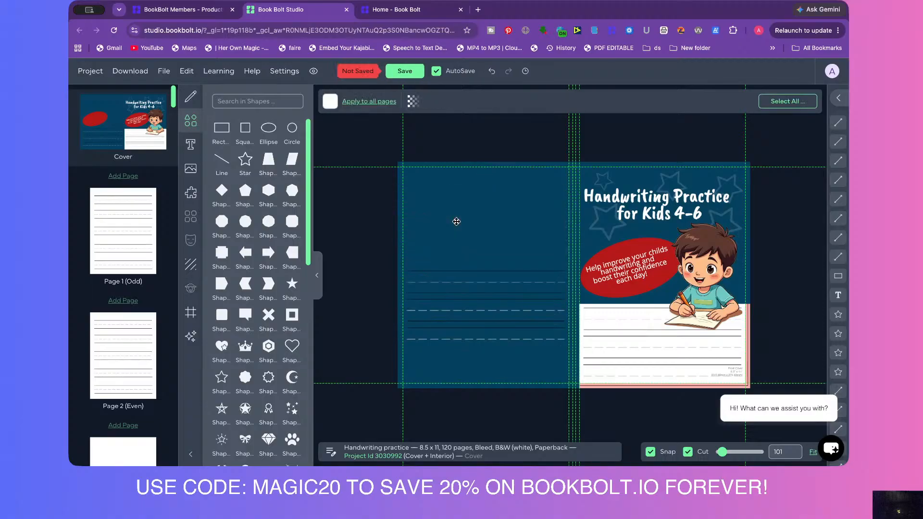
Narrow the back cover's blue rectangle from its outer edge and duplicate the ruled lines above the existing set.
left_click(440, 230)
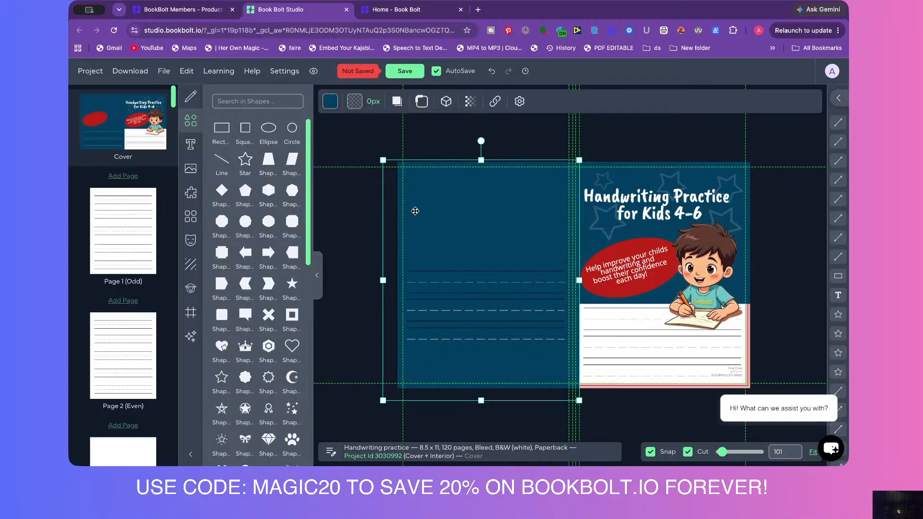
left_click_drag(384, 280, 415, 319)
left_click(426, 359)
key("Delete")
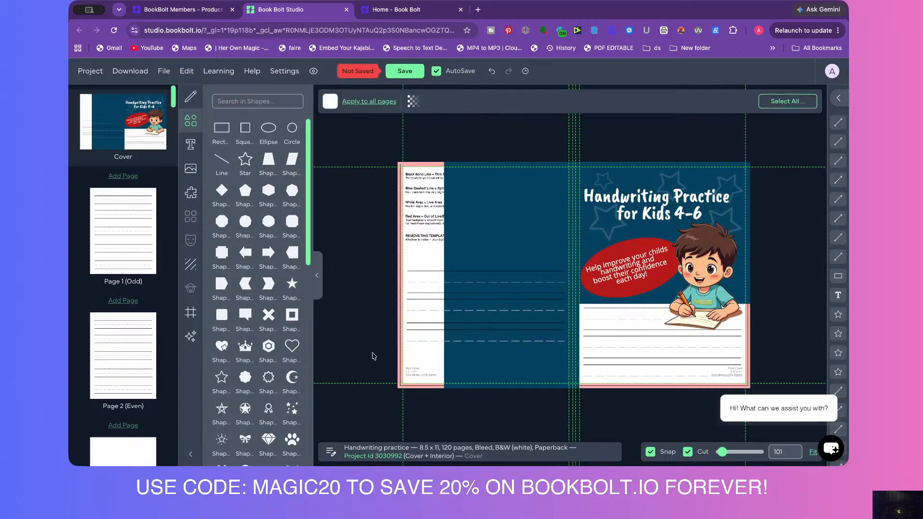
key("ctrl+z")
left_click_drag(421, 360, 431, 236)
key("Delete")
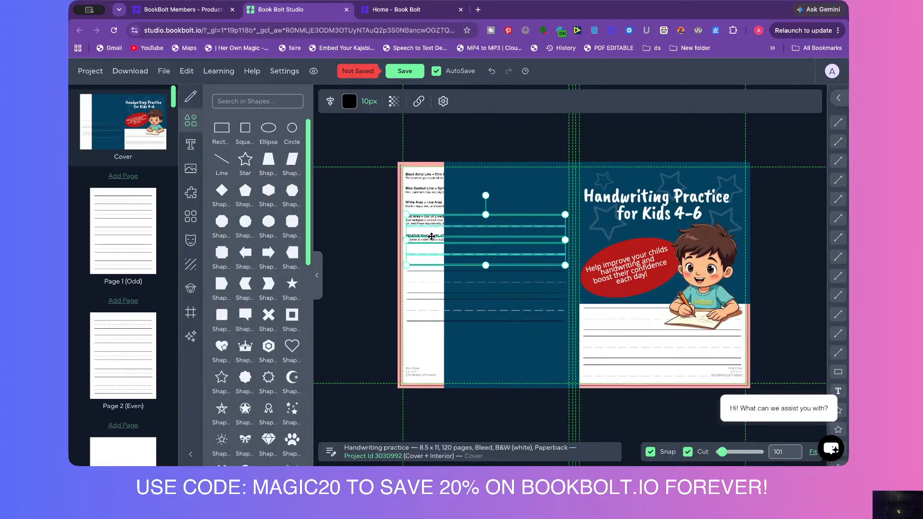
Stretch the blue rectangle outward again so it covers the back cover up to its outer edge.
left_click(362, 237)
left_click(461, 204)
left_click_drag(443, 280, 399, 280)
left_click(350, 277)
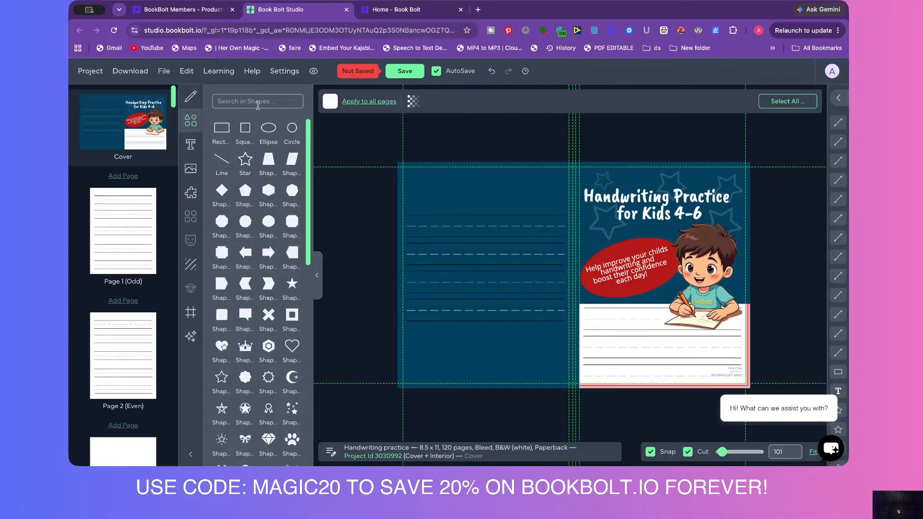
Open page 1 and examine the line settings, paper color and selection options for a way to repeat its ruled lines on every page.
left_click(124, 247)
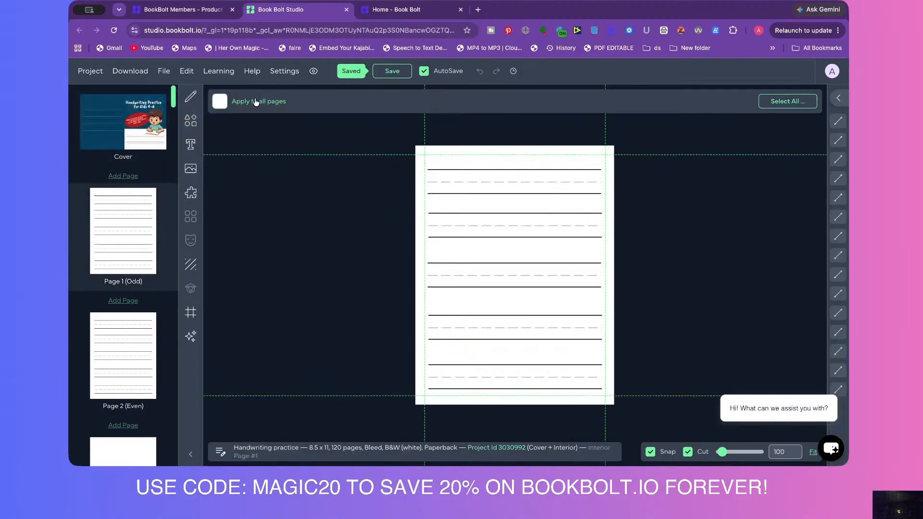
left_click_drag(481, 134, 494, 419)
left_click(325, 201)
left_click(235, 101)
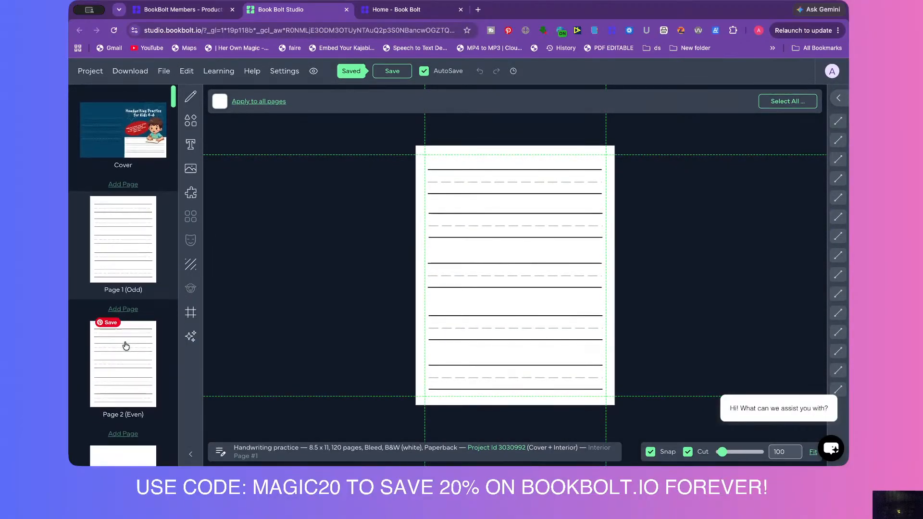
left_click(803, 102)
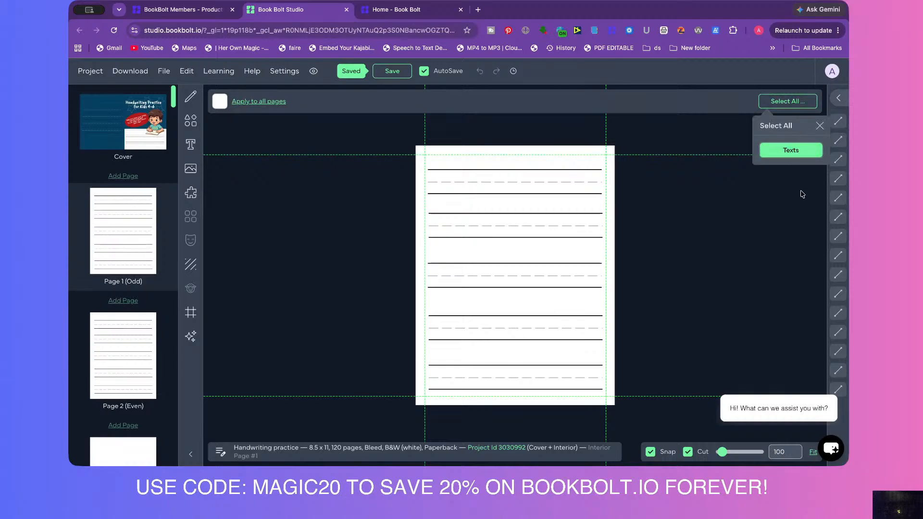
left_click(820, 126)
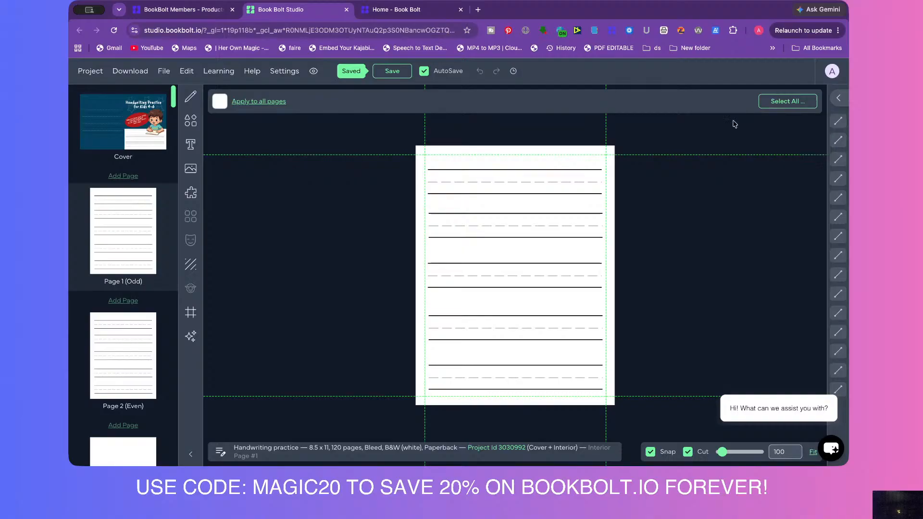
left_click(449, 169)
left_click_drag(407, 162, 497, 430)
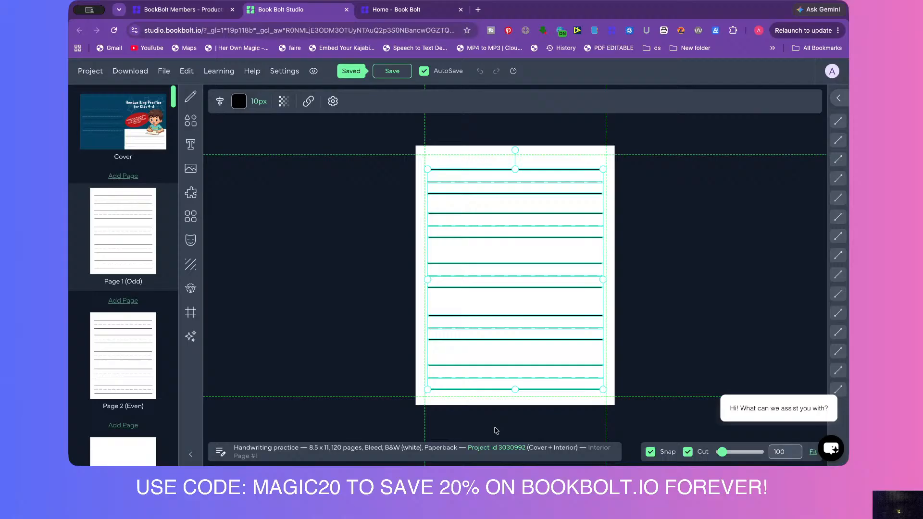
left_click(332, 102)
left_click(512, 126)
left_click(262, 143)
left_click(221, 102)
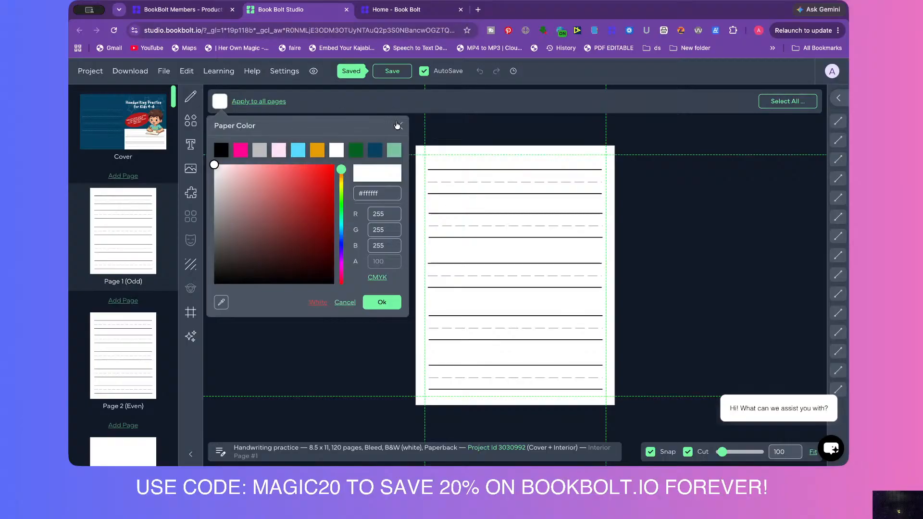
left_click(398, 126)
left_click(789, 104)
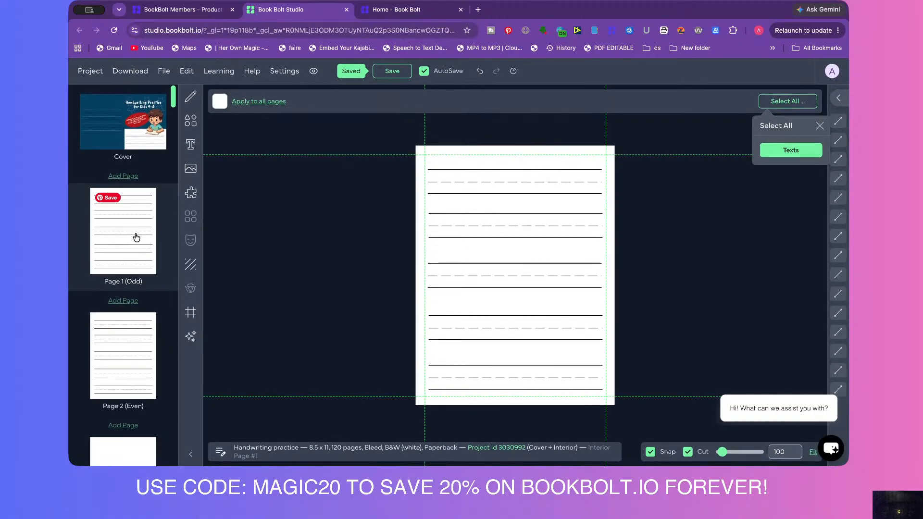
Copy all of page 1's ruled lines and paste them onto page 3.
left_click_drag(392, 142, 491, 429)
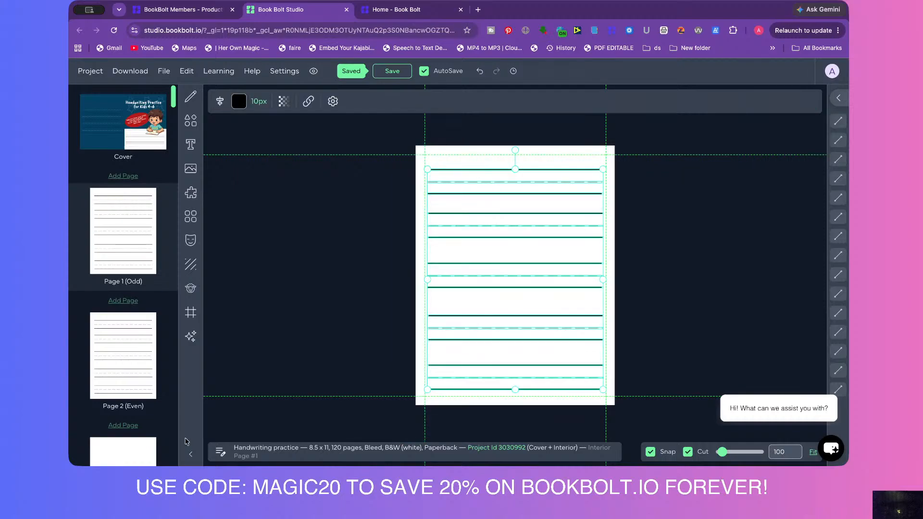
left_click(107, 447)
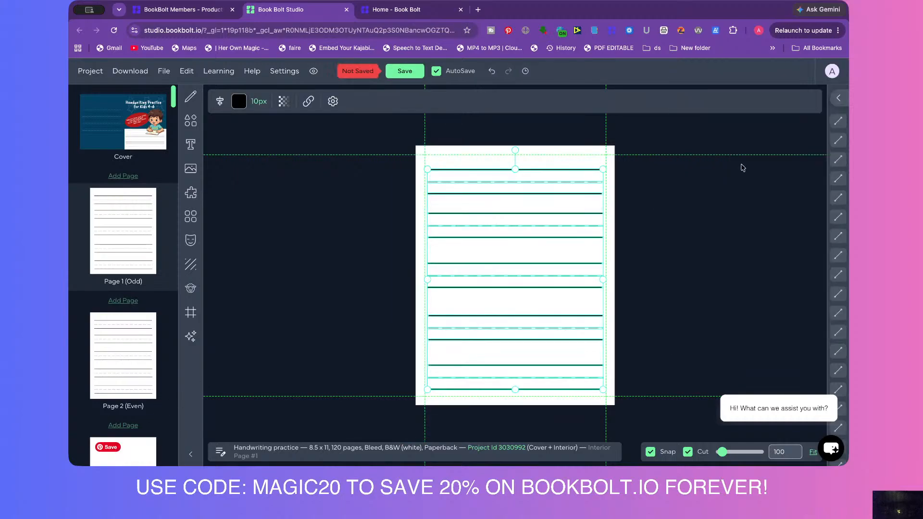
left_click(136, 458)
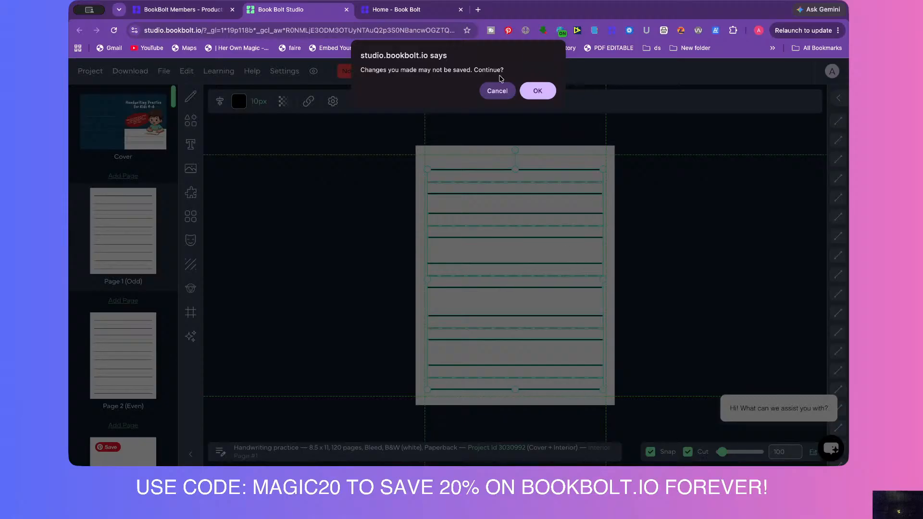
left_click(497, 91)
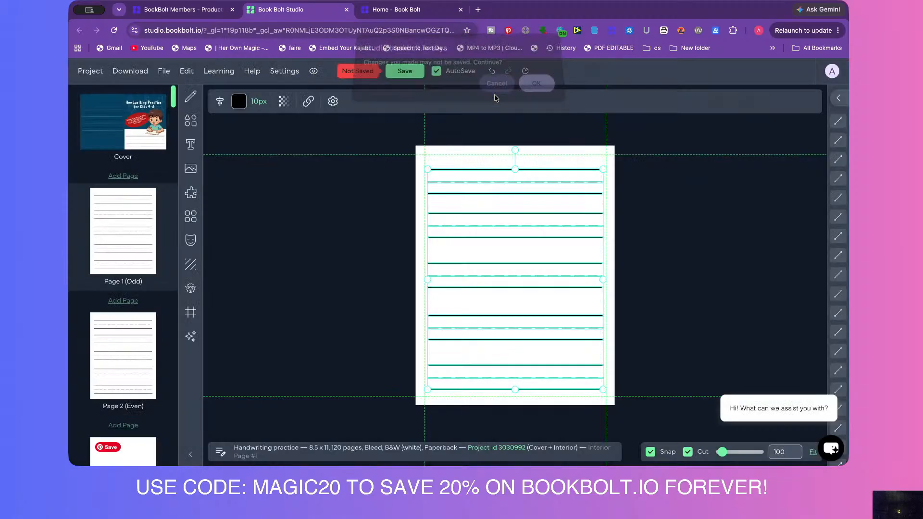
left_click(141, 457)
key("ctrl+v")
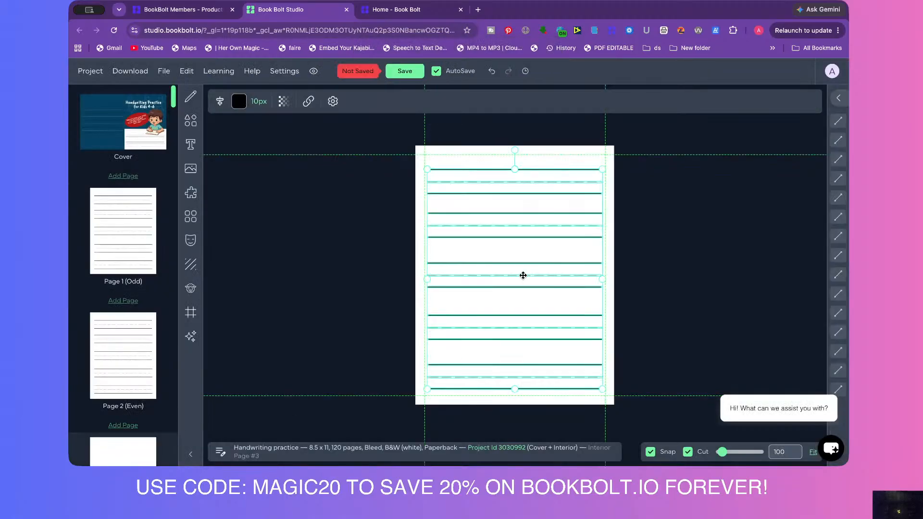
Save the project and start downloading the book.
left_click(135, 249)
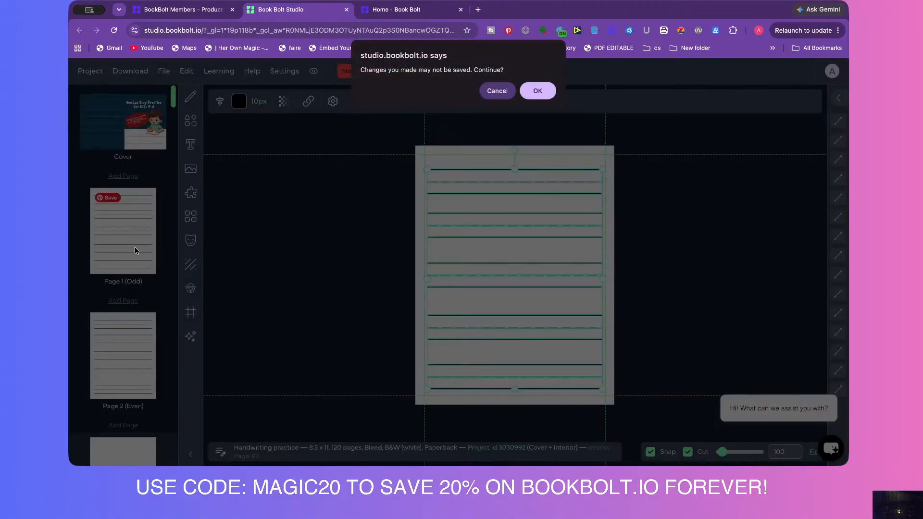
left_click(497, 90)
left_click(402, 72)
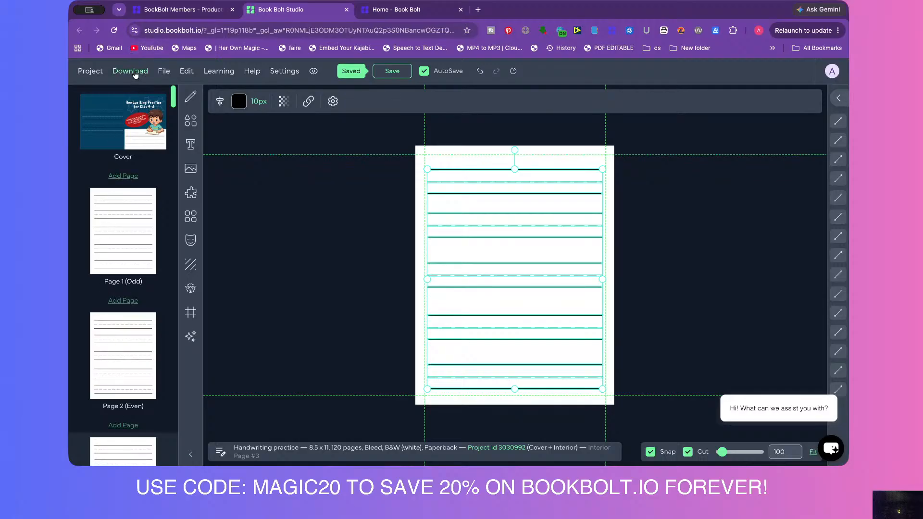
left_click(135, 72)
left_click(141, 96)
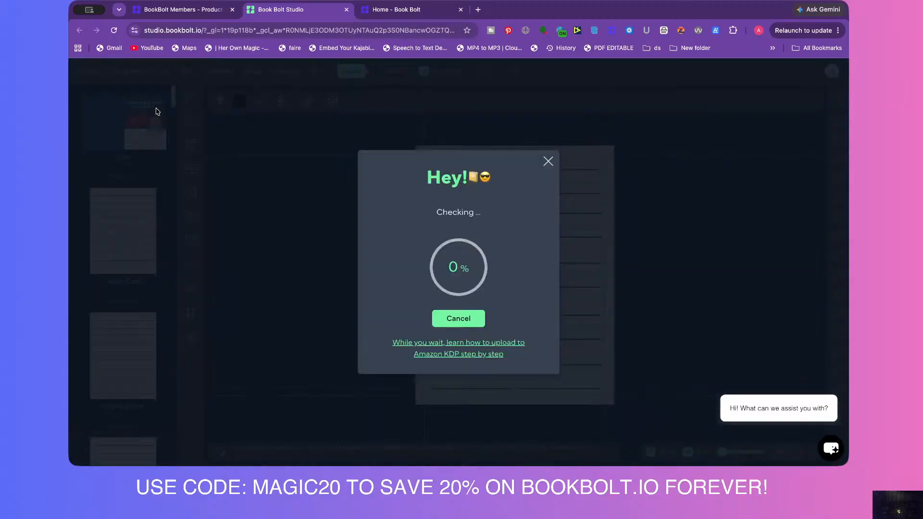
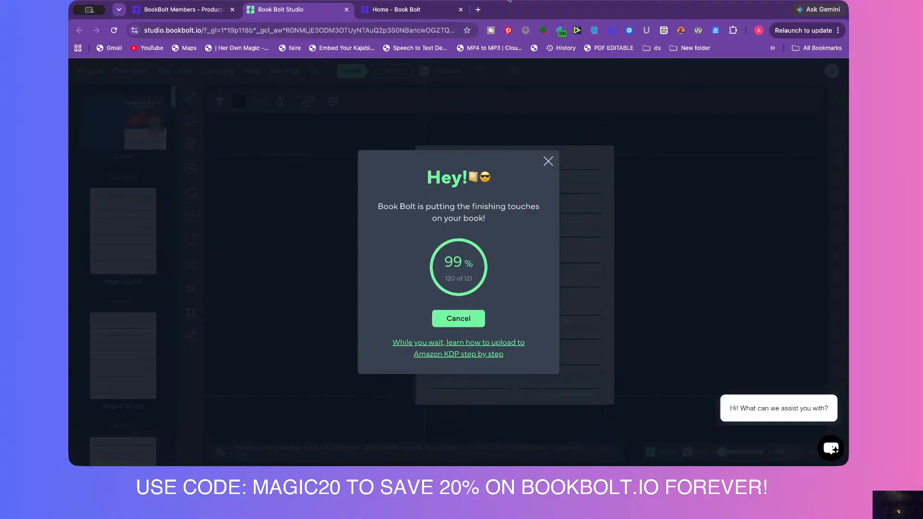
Switch to Amazon Kindle Direct Publishing by searching for "amazonkdp" and start creating a new title or series.
left_click(437, 9)
left_click(396, 33)
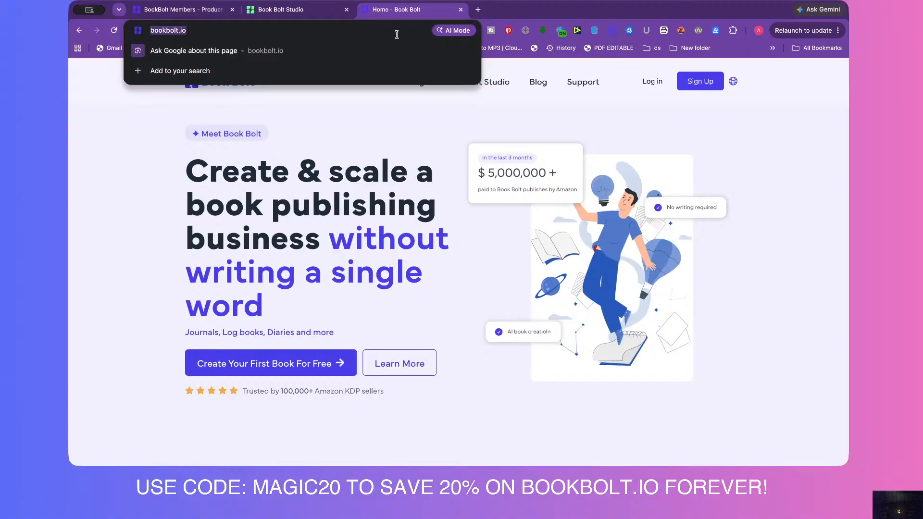
type("amazonkdp")
key("Return")
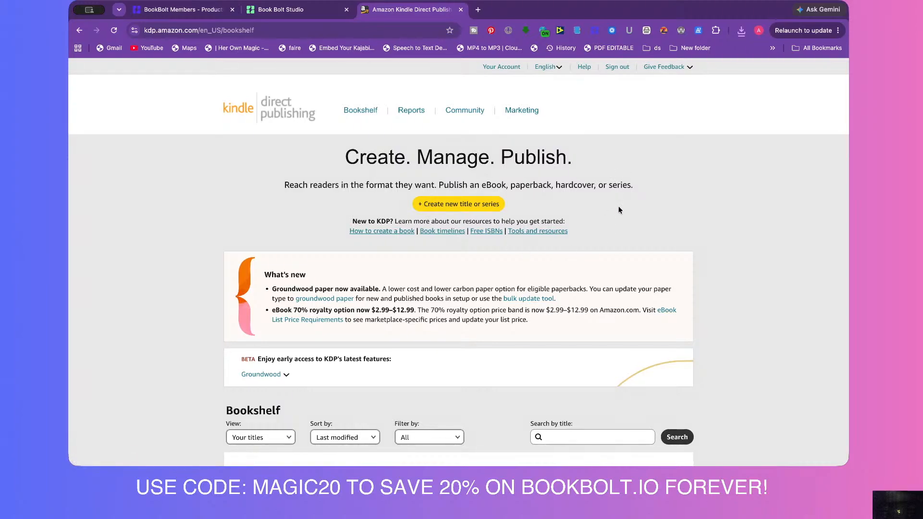
left_click(446, 208)
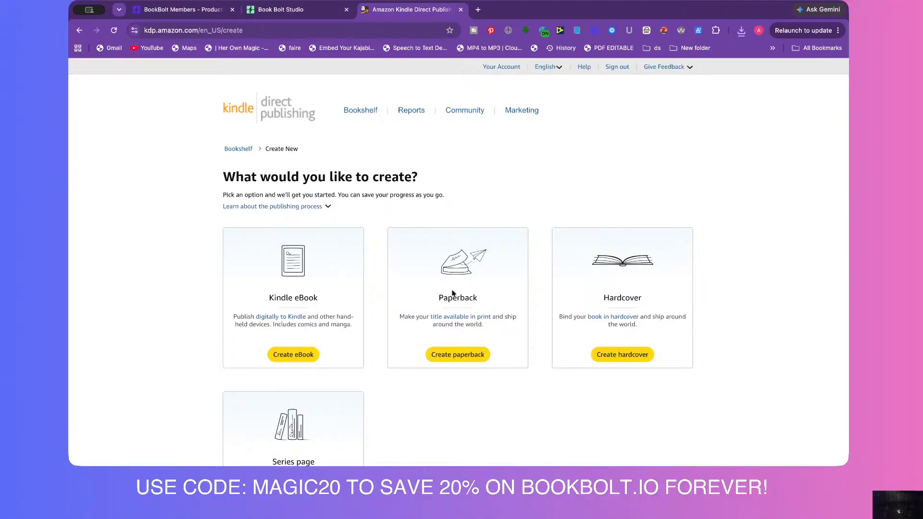
Start creating a paperback and examine its details form, including title, author, description, categories, keywords and publication date.
scroll(247, 353, "down", 3)
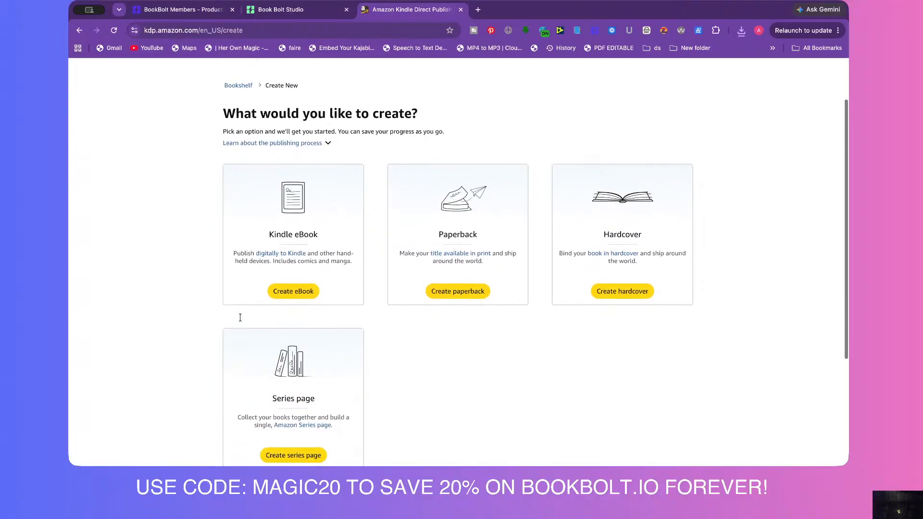
left_click(461, 287)
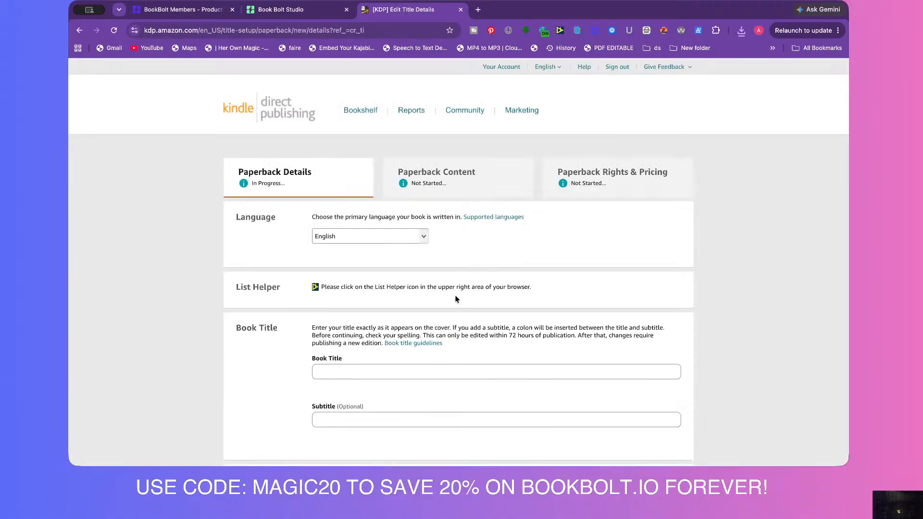
scroll(402, 289, "down", 5)
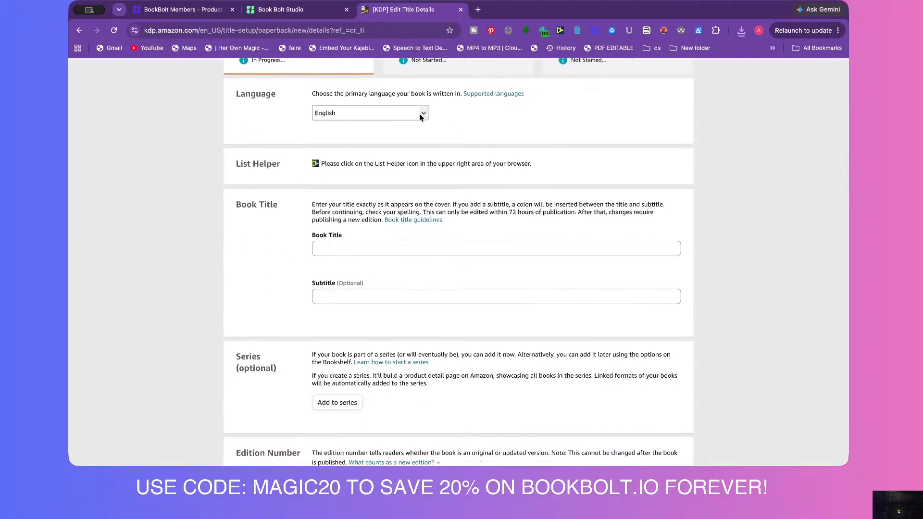
scroll(342, 259, "up", 4)
scroll(431, 286, "down", 4)
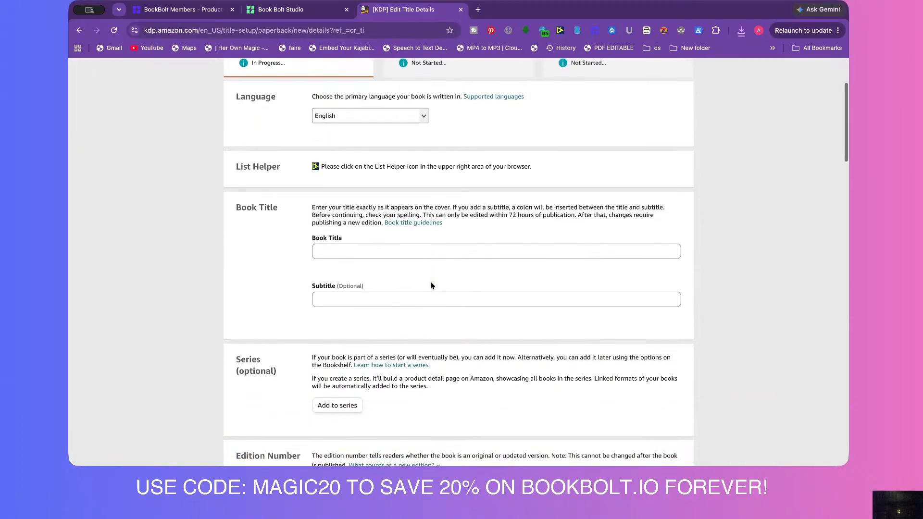
scroll(427, 274, "down", 10)
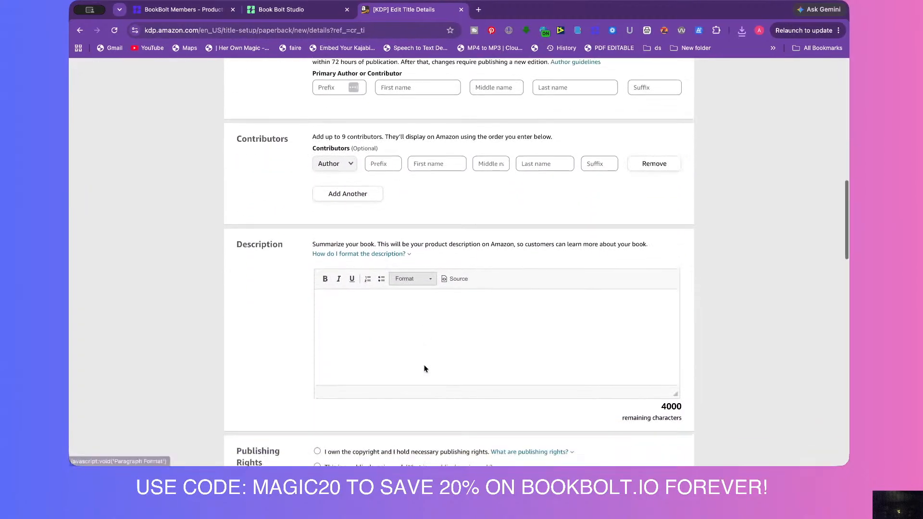
scroll(424, 369, "down", 10)
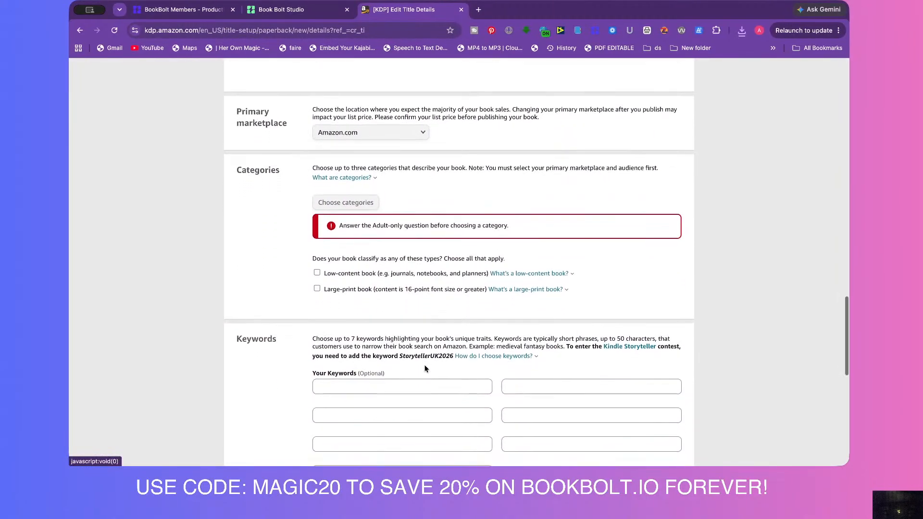
scroll(424, 368, "down", 3)
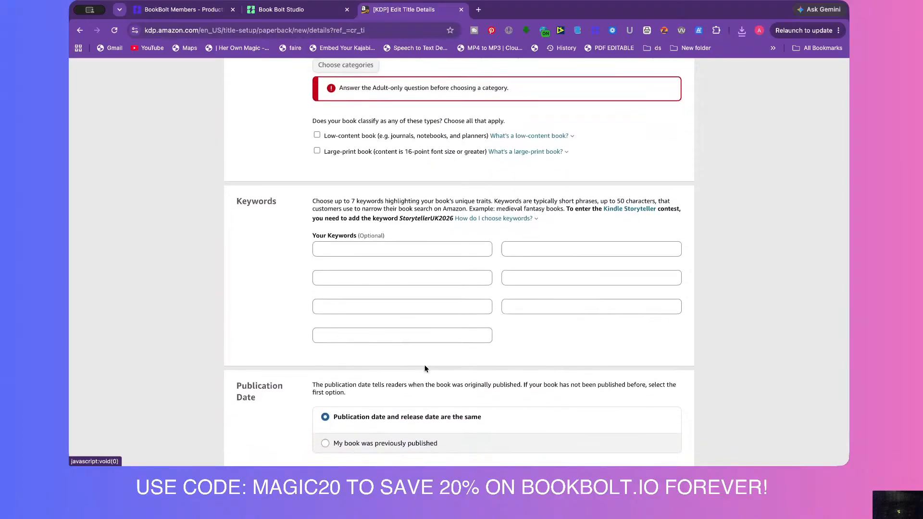
scroll(425, 368, "down", 5)
scroll(424, 370, "up", 20)
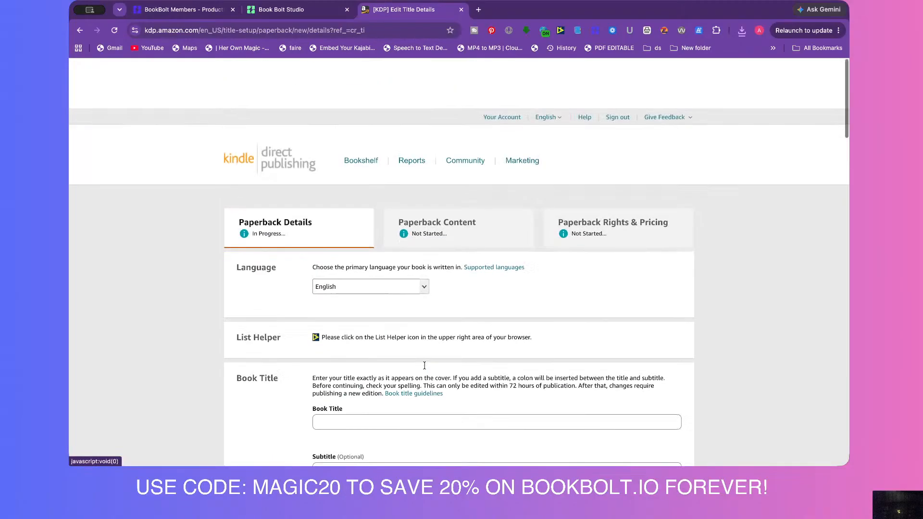
scroll(425, 366, "down", 1)
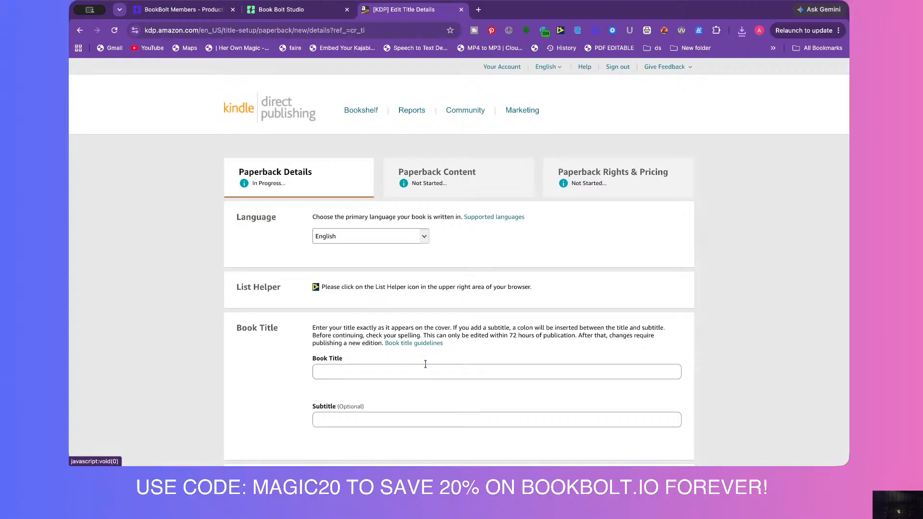
Autofill the paperback details with the Pink Coquette composition notebook listing and save the category dialog without choosing a category.
left_click(343, 373)
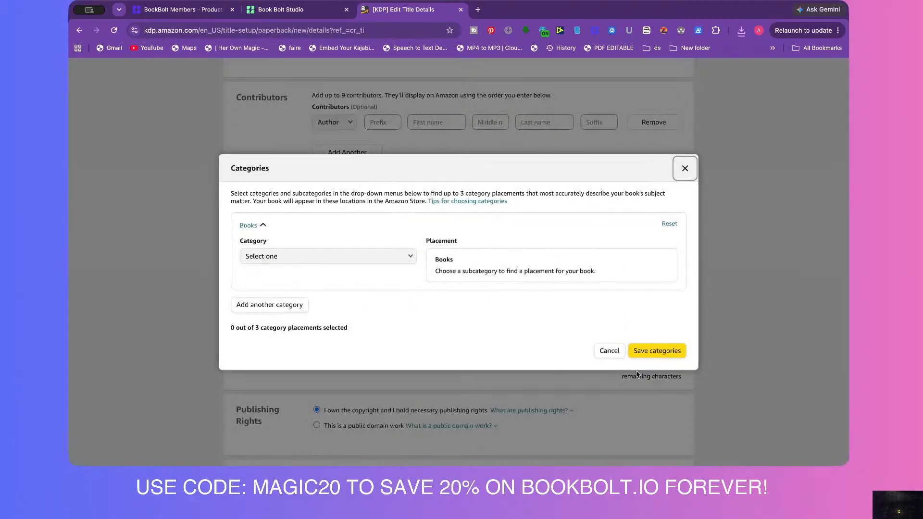
left_click(650, 352)
scroll(332, 342, "up", 15)
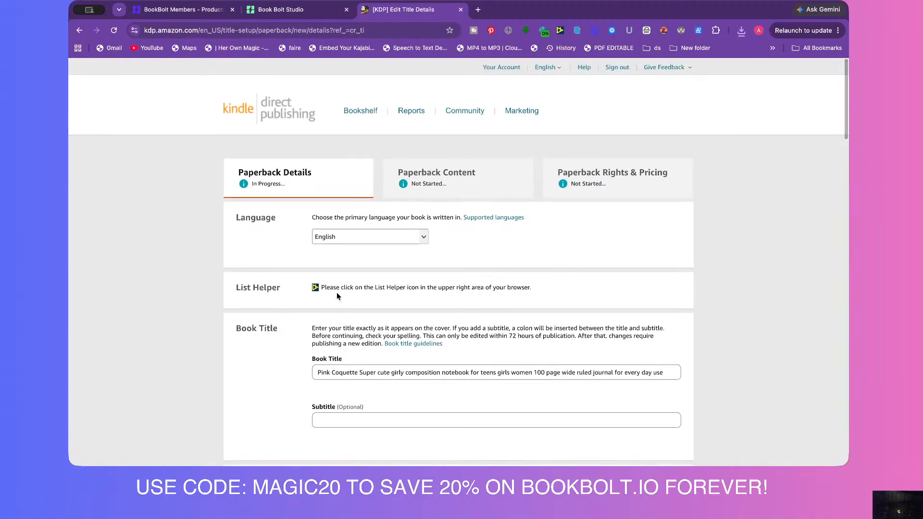
Review the filled-in paperback details down to the release date and try to save and continue to the content stage.
scroll(339, 308, "down", 2)
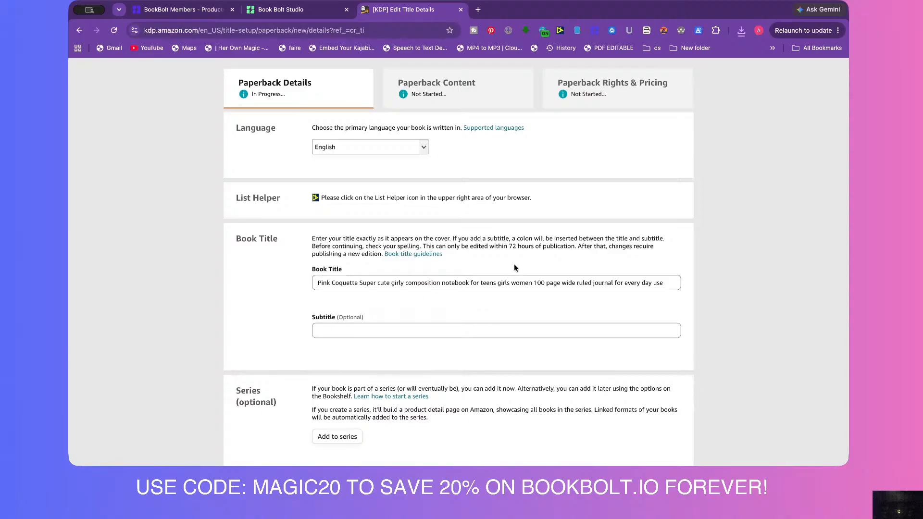
scroll(384, 303, "down", 1)
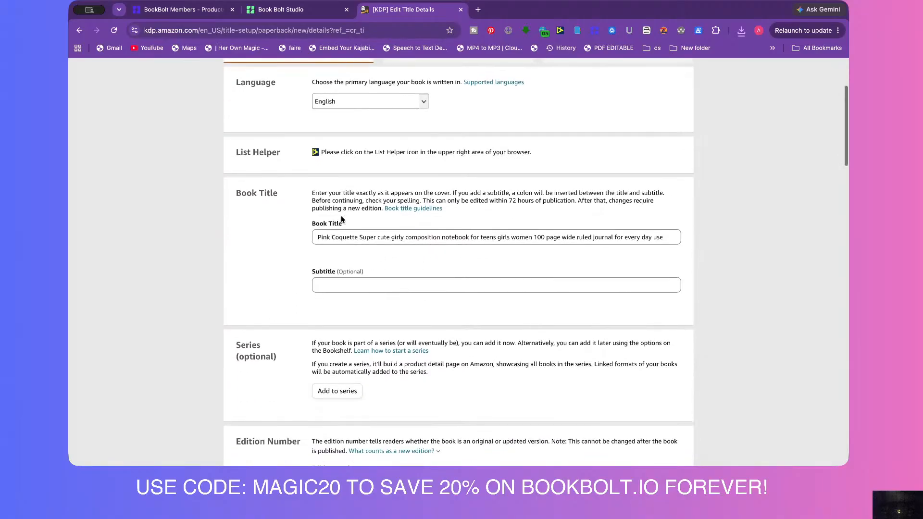
scroll(347, 250, "down", 15)
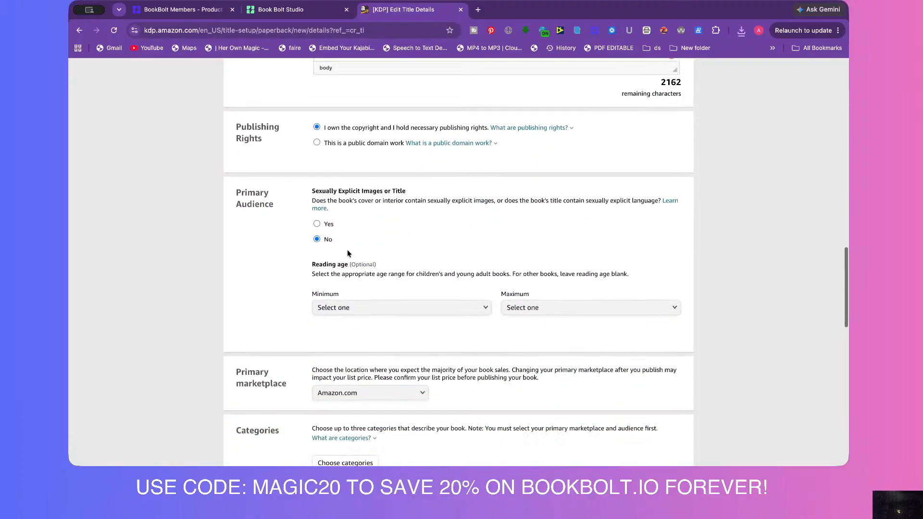
scroll(347, 254, "down", 12)
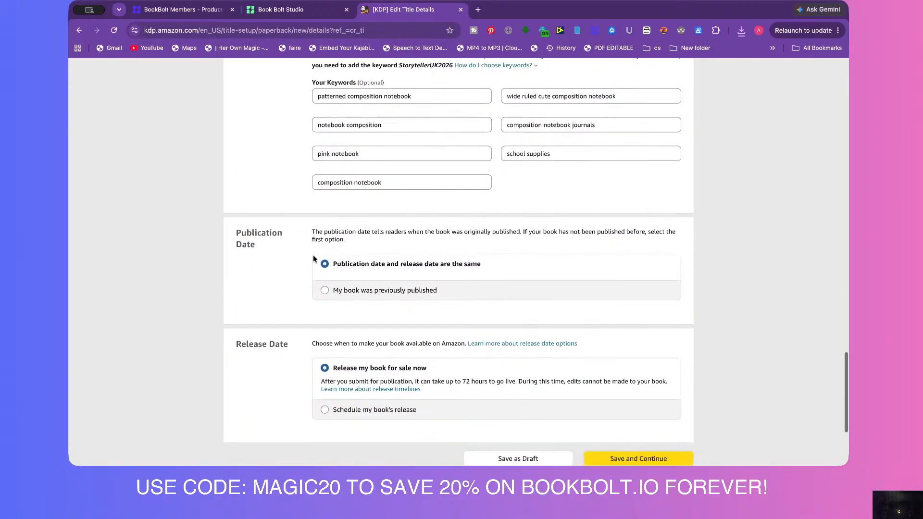
scroll(313, 255, "down", 4)
left_click(652, 297)
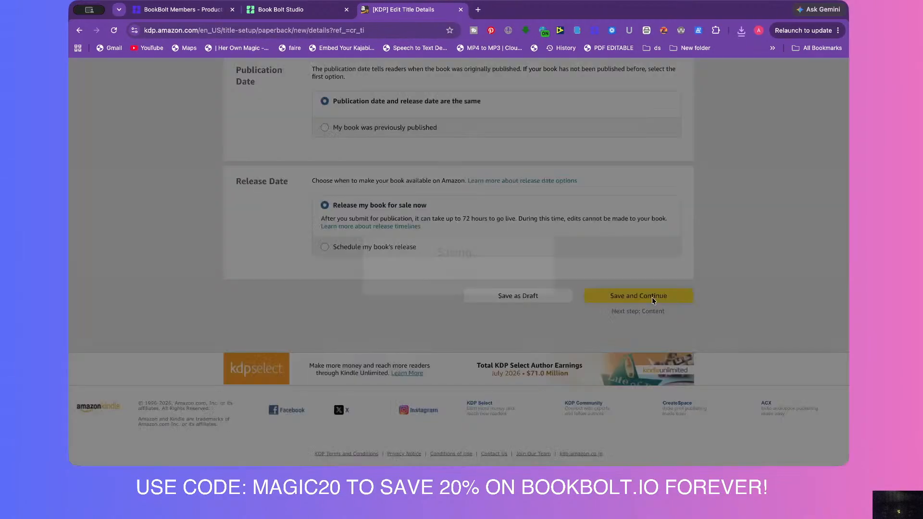
Leave the paperback setup for the Bookshelf without saving the changes.
scroll(365, 240, "up", 10)
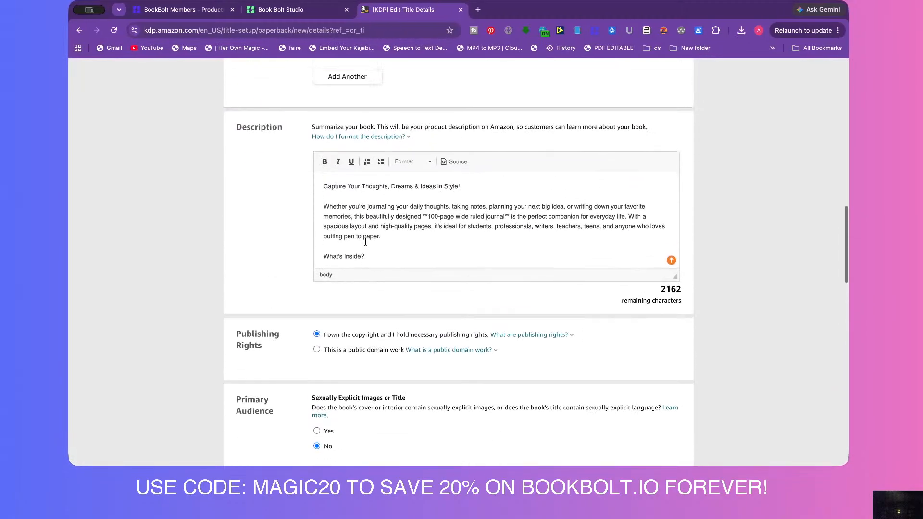
scroll(365, 242, "up", 10)
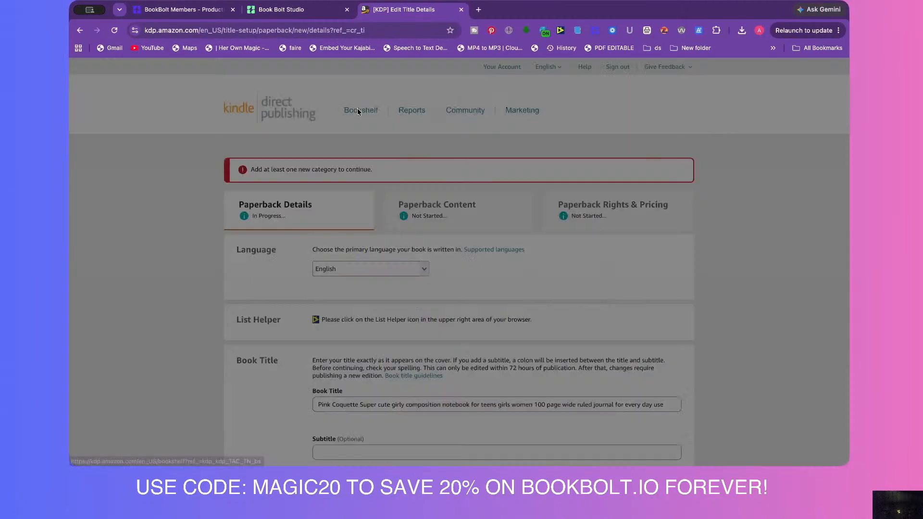
left_click(357, 110)
left_click(534, 283)
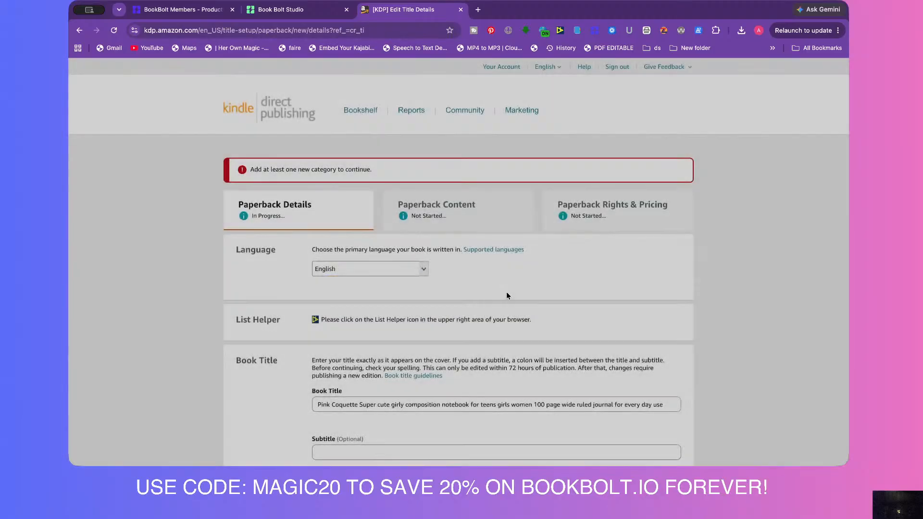
scroll(284, 231, "down", 2)
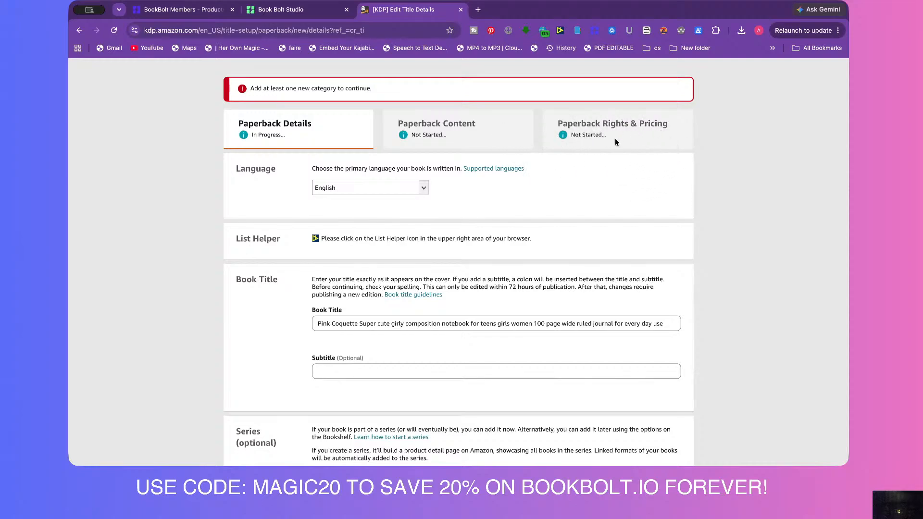
scroll(386, 123, "up", 3)
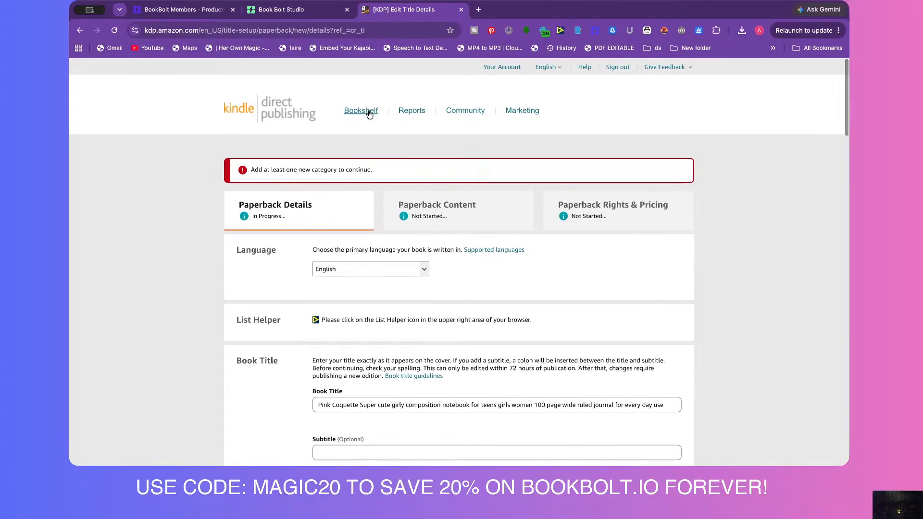
left_click(362, 110)
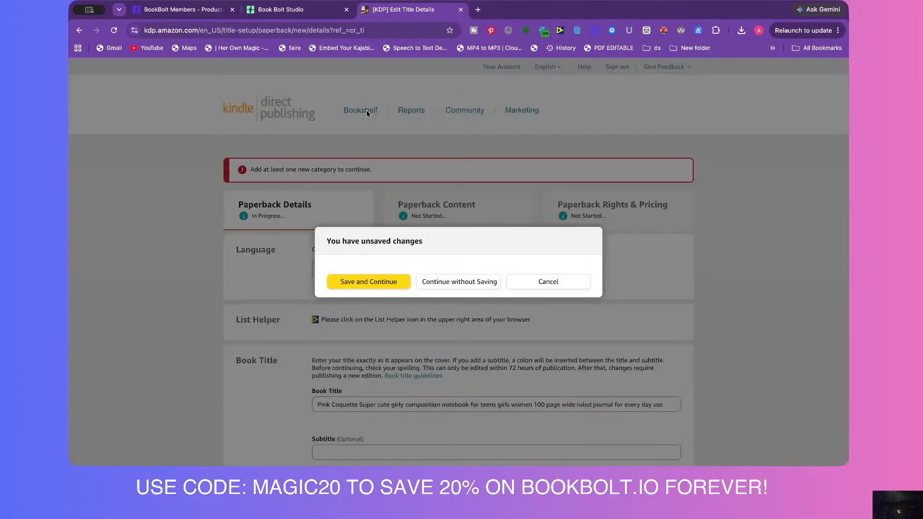
left_click(459, 282)
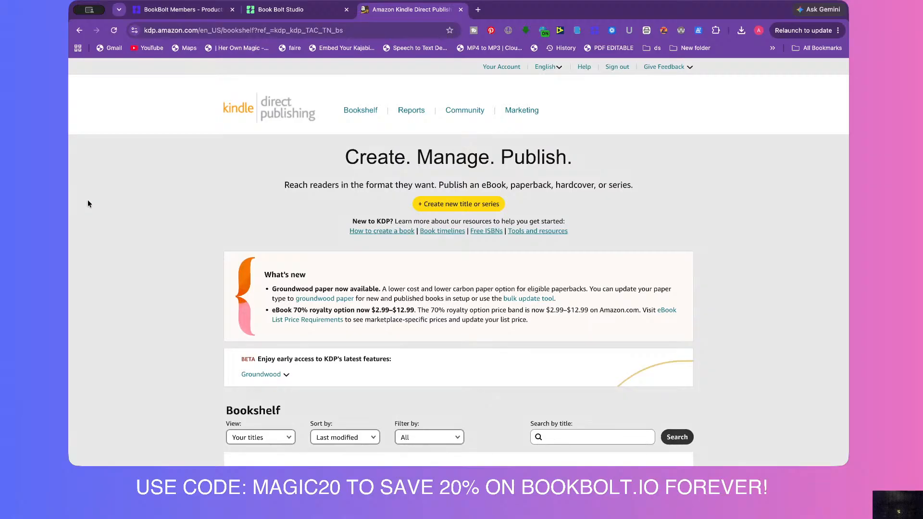
Look through the Bookshelf's drafts and live titles, including the sudoku book, the mountain journal and the children's book.
scroll(89, 195, "down", 6)
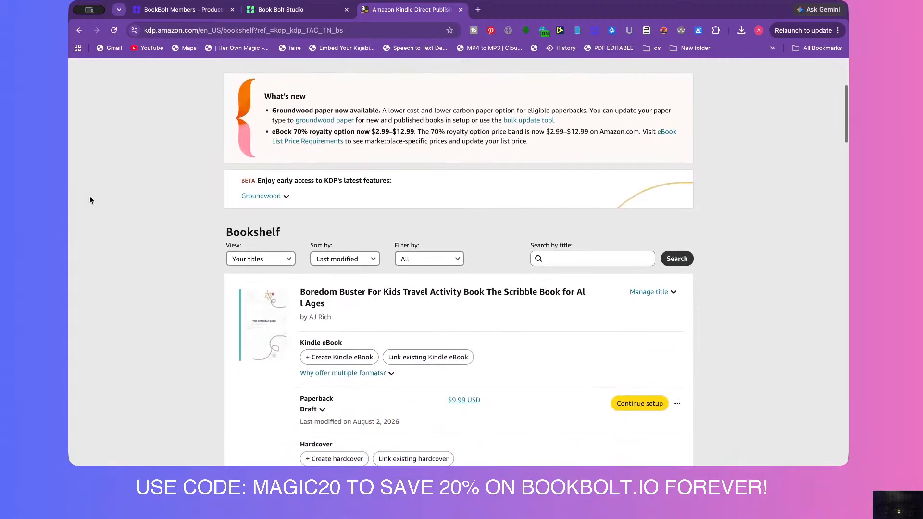
scroll(90, 198, "down", 20)
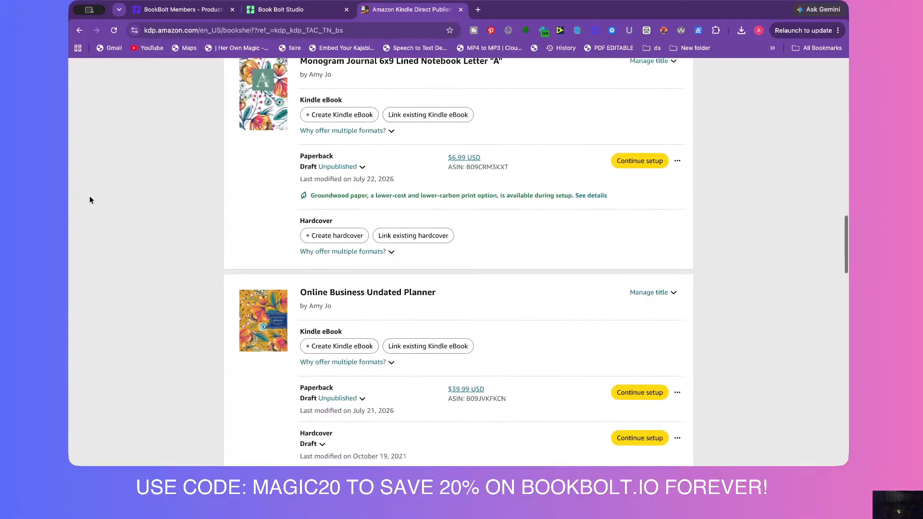
scroll(89, 199, "down", 4)
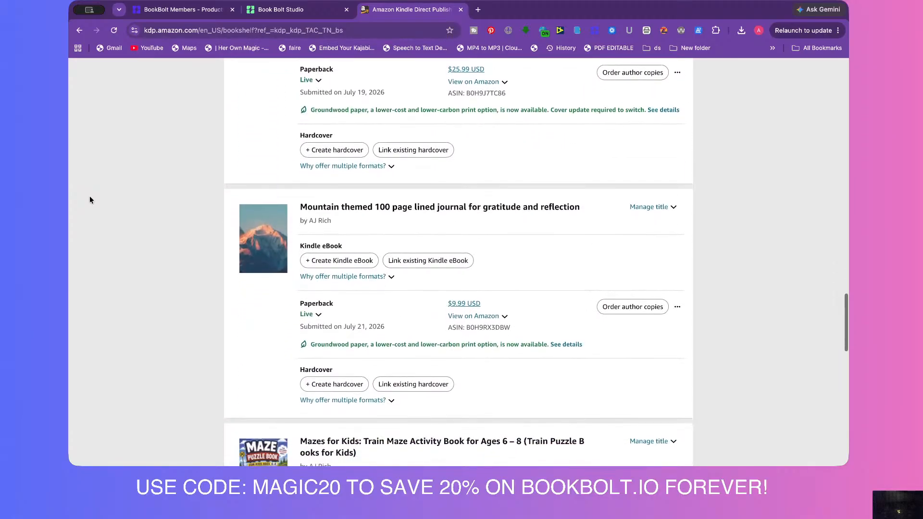
scroll(90, 199, "up", 4)
scroll(90, 200, "down", 1)
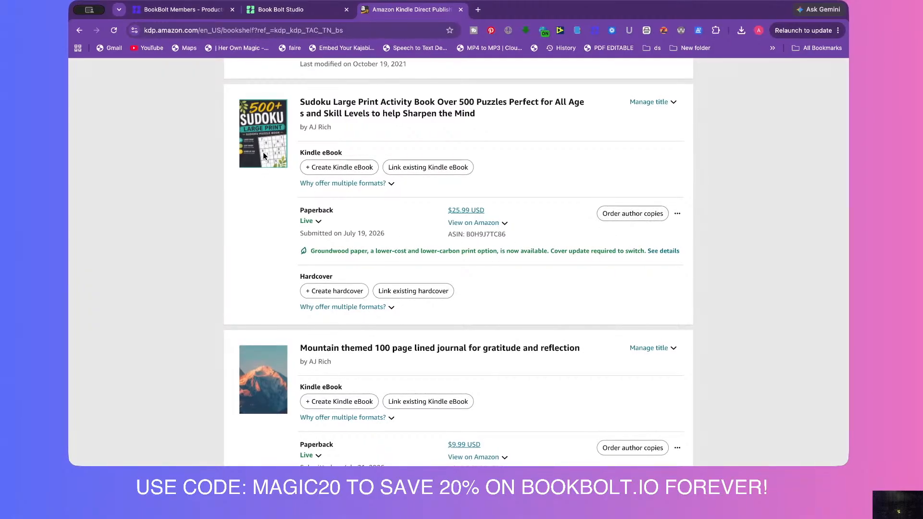
scroll(265, 166, "down", 2)
scroll(266, 169, "down", 20)
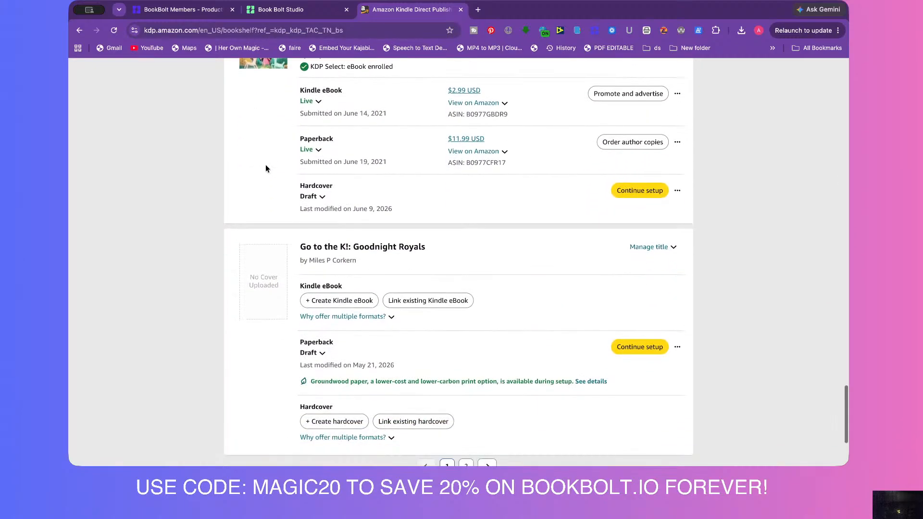
scroll(266, 168, "up", 1)
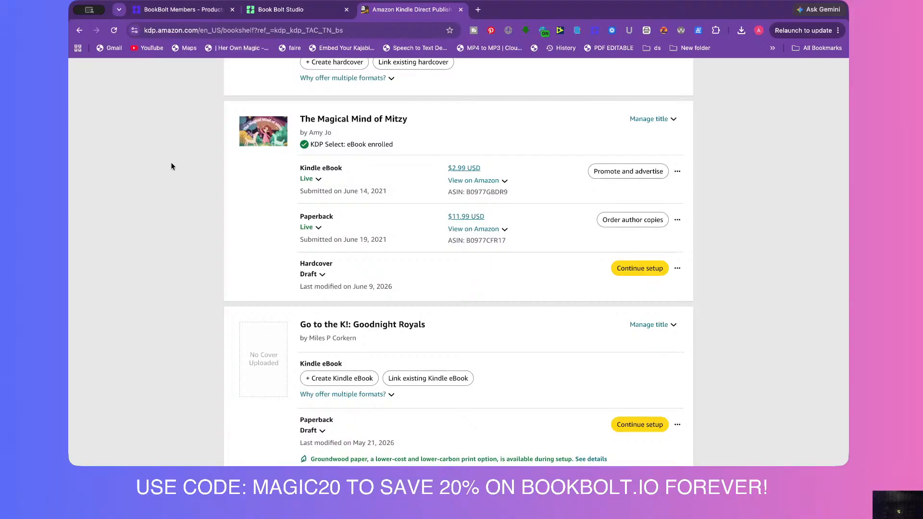
scroll(171, 165, "down", 1)
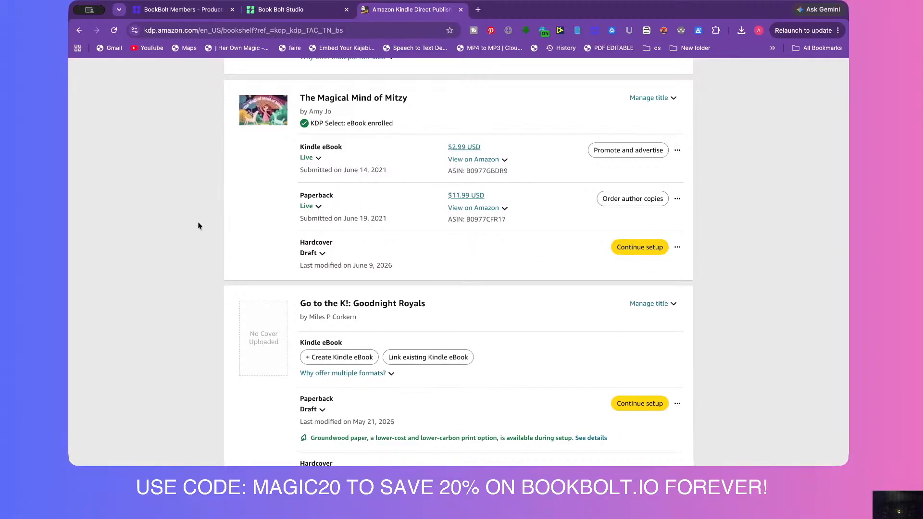
scroll(167, 212, "up", 20)
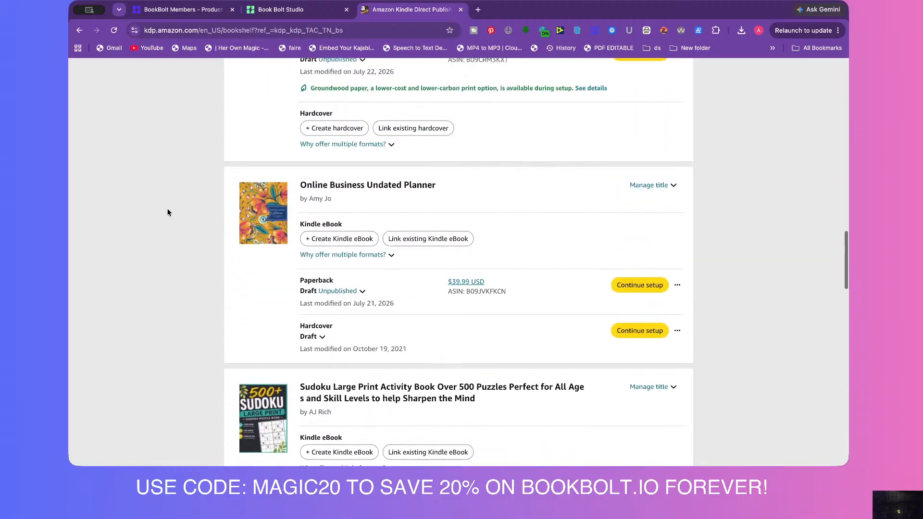
Switch to Book Bolt to view the top of the product search page and check the book's download in Book Bolt Studio.
left_click(185, 10)
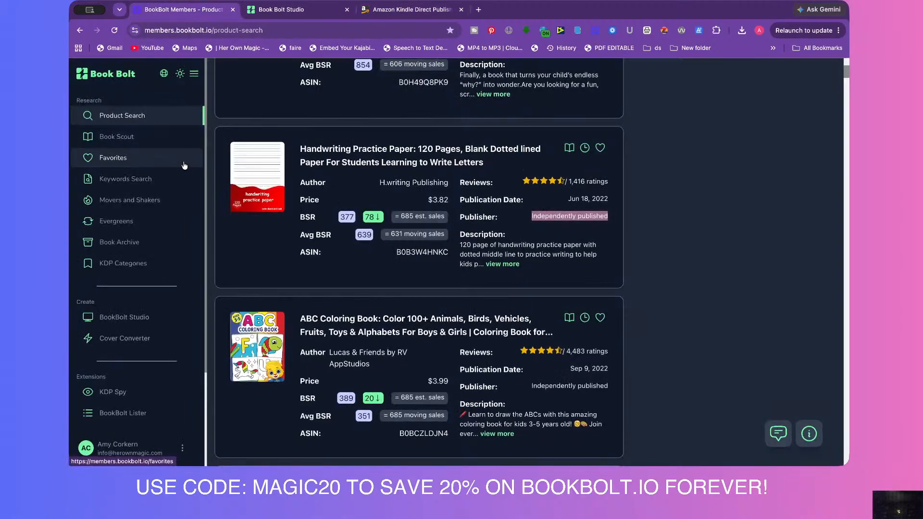
scroll(264, 195, "up", 15)
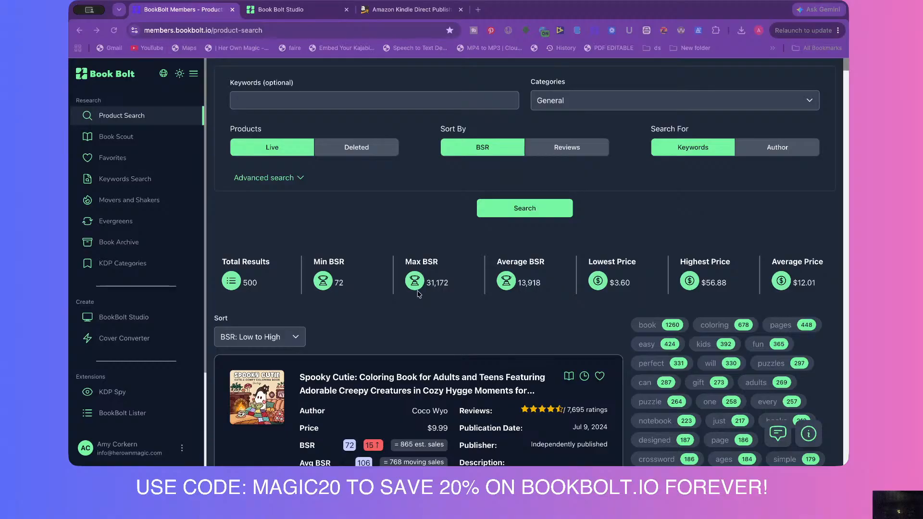
left_click(513, 10)
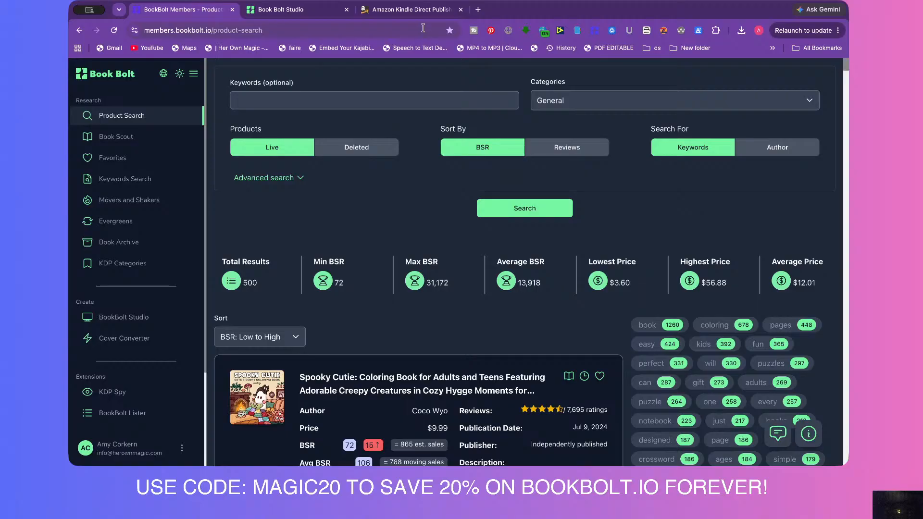
left_click(304, 17)
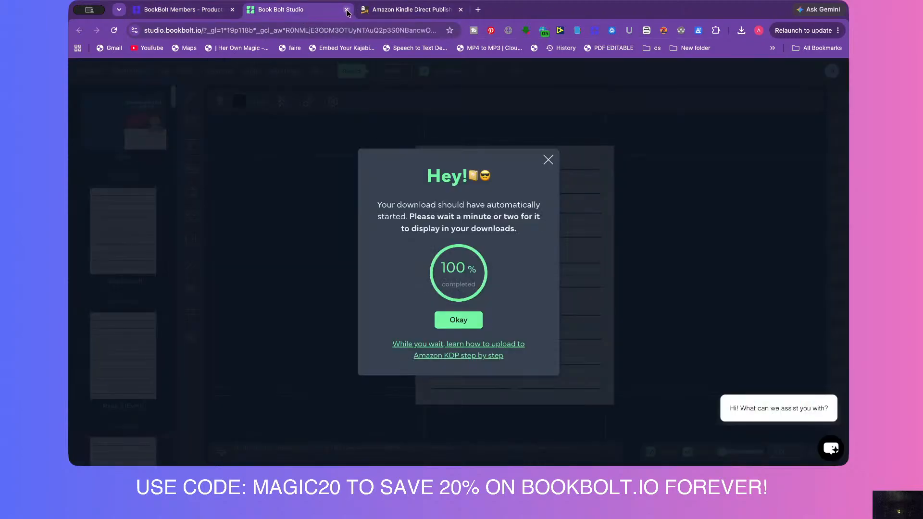
Close the Book Bolt Studio and Amazon KDP pages and browse the best-ranked books in the product search results.
left_click(347, 10)
left_click(346, 10)
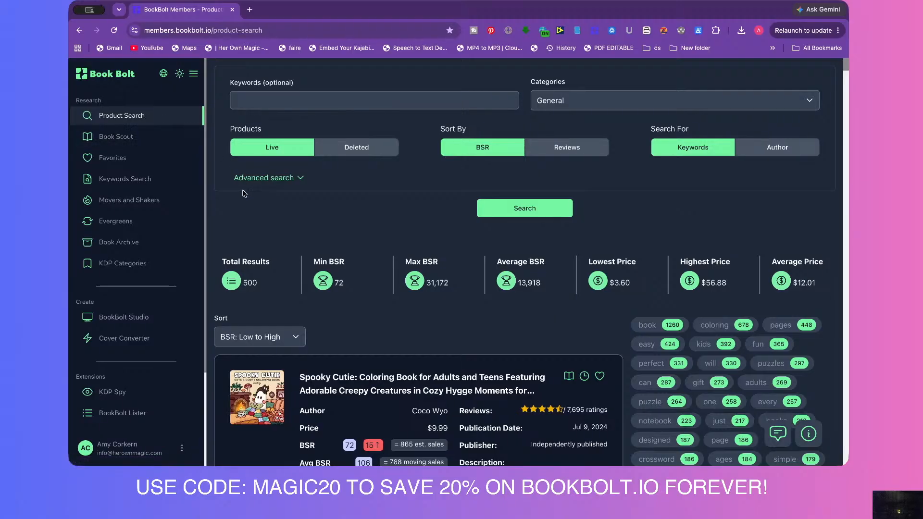
scroll(247, 193, "down", 12)
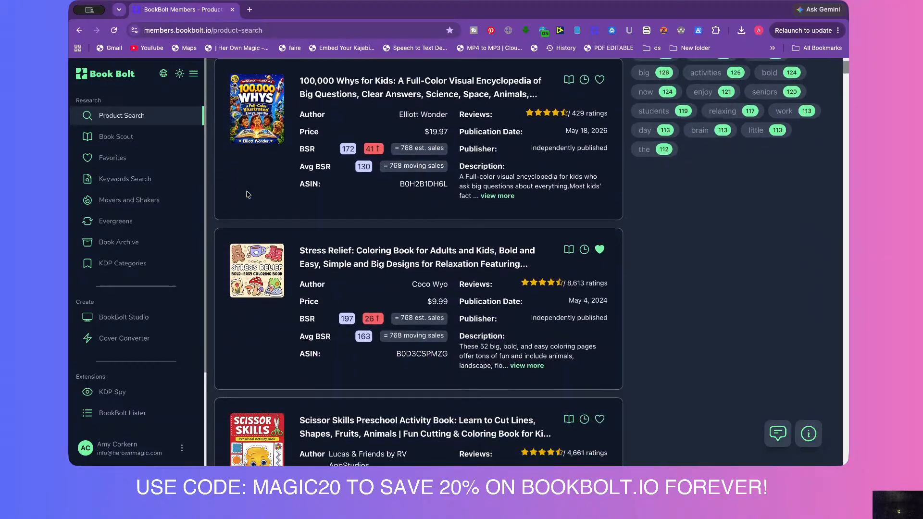
scroll(247, 194, "down", 15)
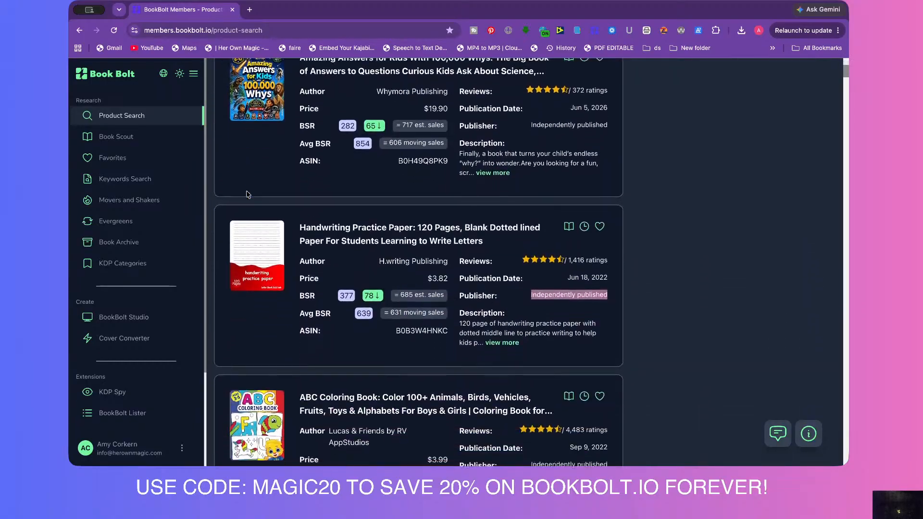
scroll(248, 194, "down", 1)
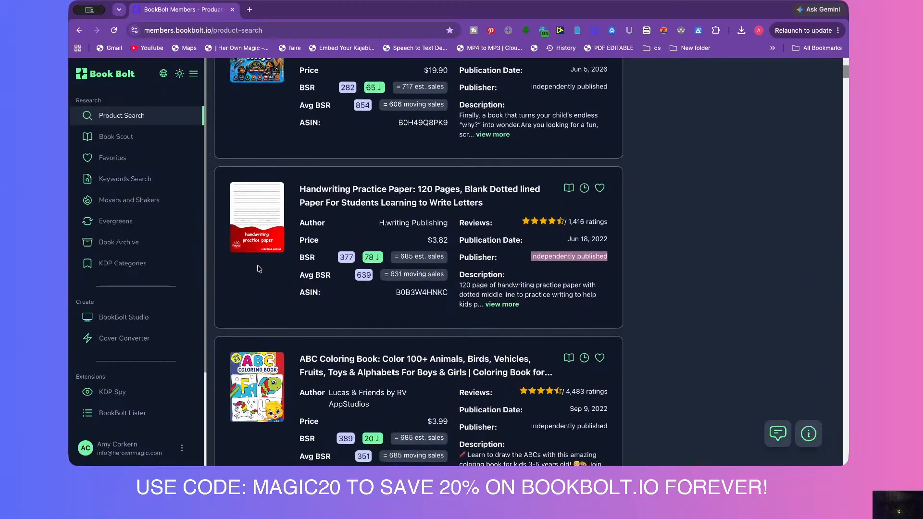
scroll(259, 263, "down", 1)
scroll(259, 264, "down", 3)
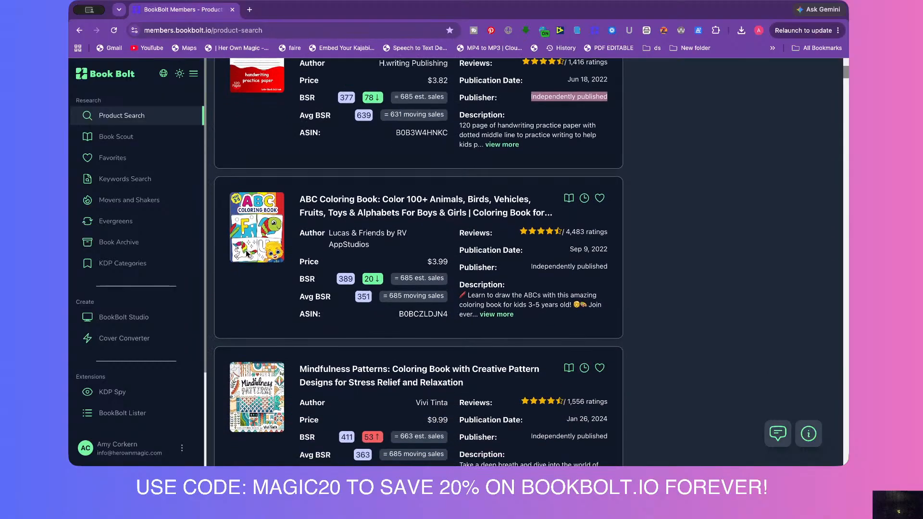
scroll(246, 254, "down", 2)
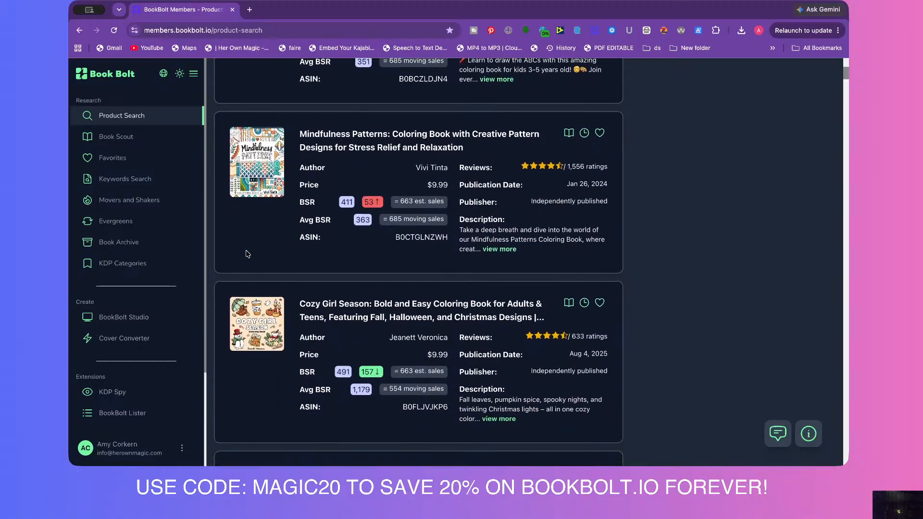
Open the Amazon listing of the Mindfulness Patterns coloring book, preview its sample pages and close the listing.
left_click(326, 131)
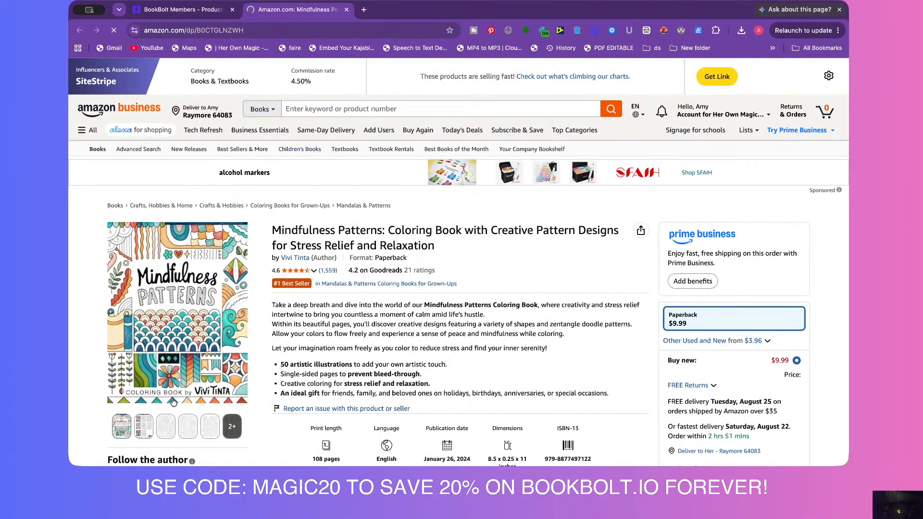
mouse_move(194, 433)
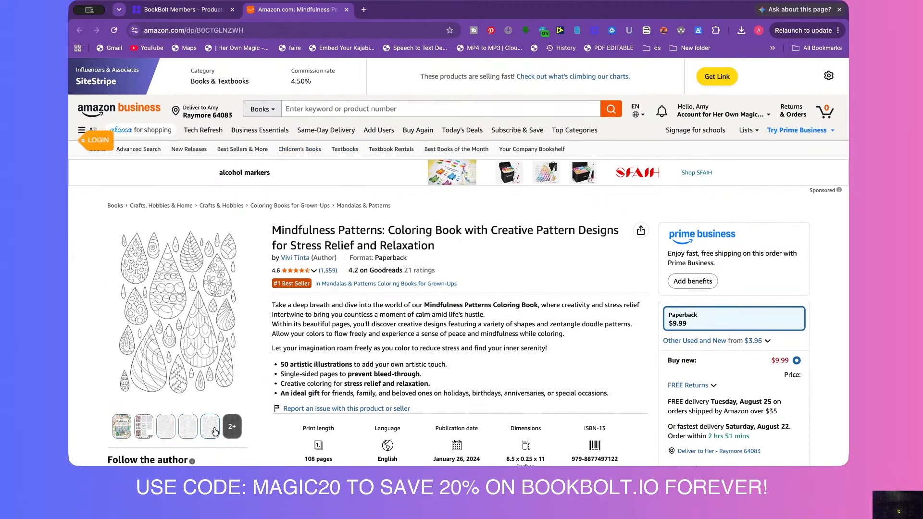
left_click(346, 10)
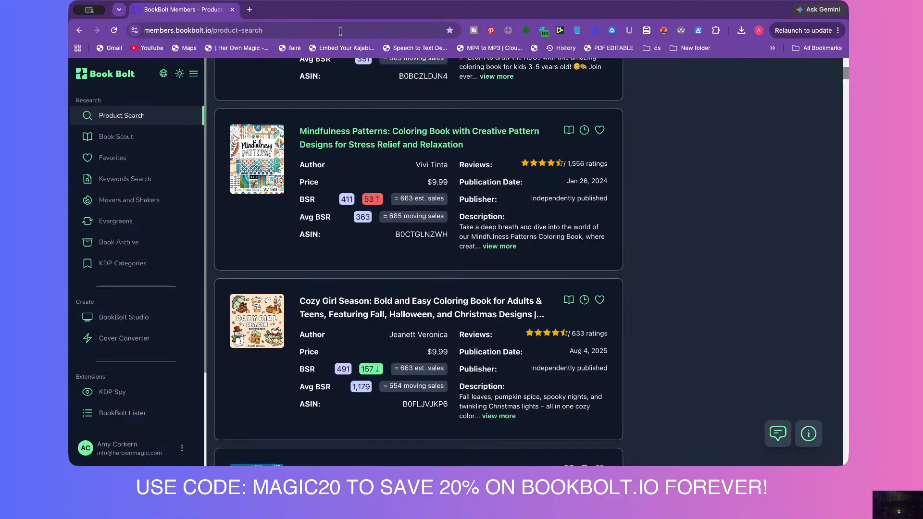
Find the Cursive Workbook for Kids Ages 8-12, view its Amazon listing and return to the product search results.
scroll(317, 86, "down", 2)
scroll(317, 86, "down", 6)
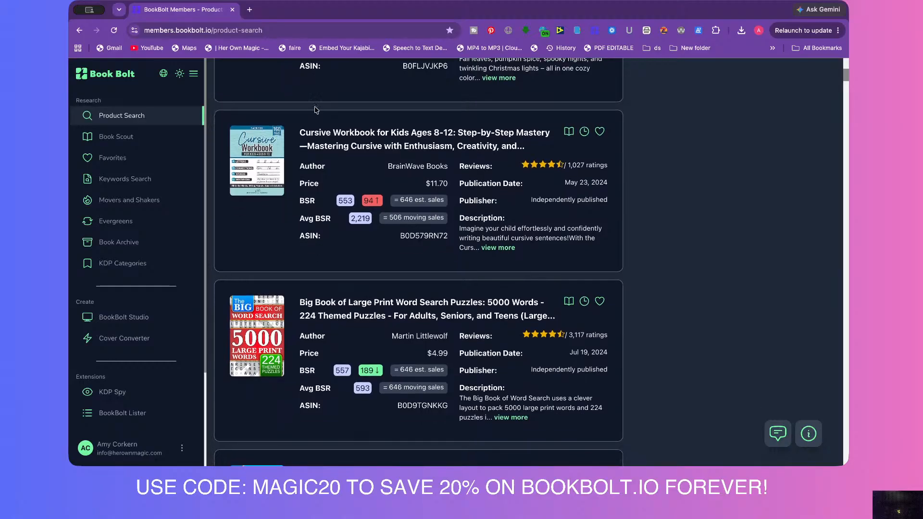
left_click(313, 130)
mouse_move(177, 293)
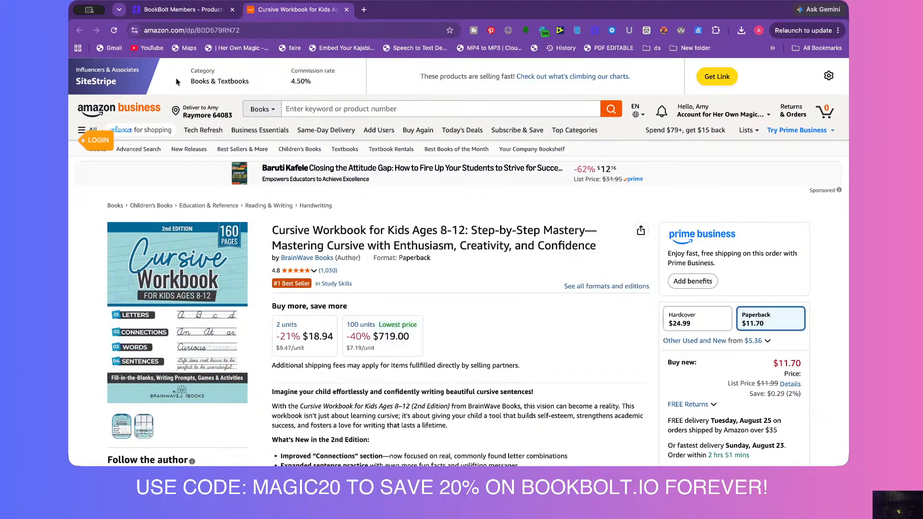
left_click(185, 10)
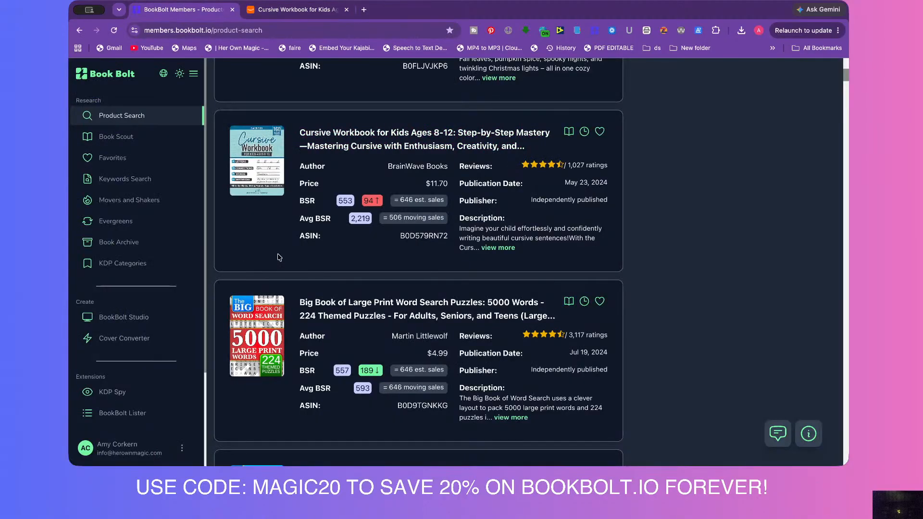
Browse further through the word search, handwriting and sight word books and open the Little Spooky coloring book's Amazon listing.
scroll(278, 257, "down", 3)
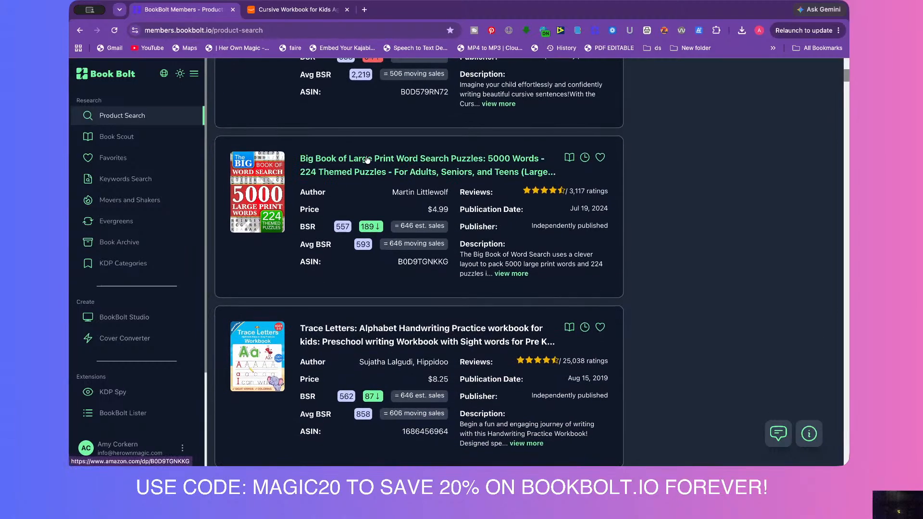
scroll(364, 159, "down", 3)
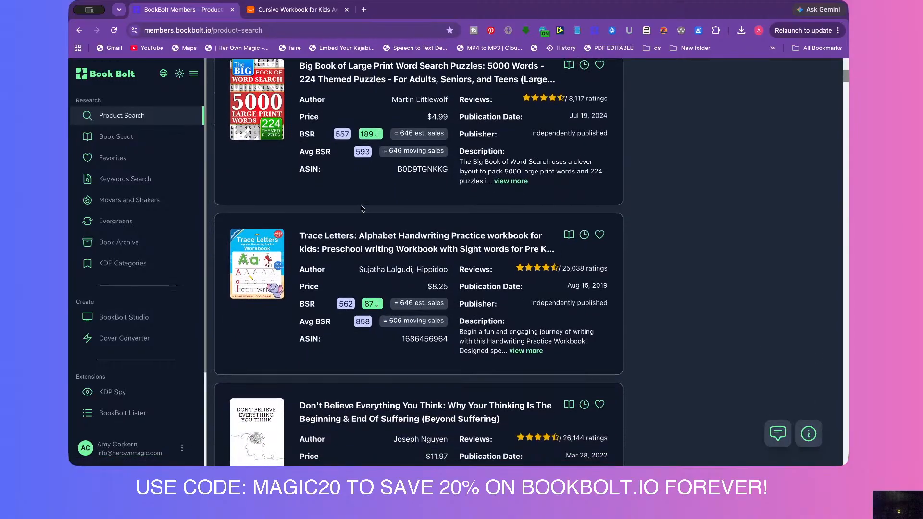
scroll(361, 208, "down", 5)
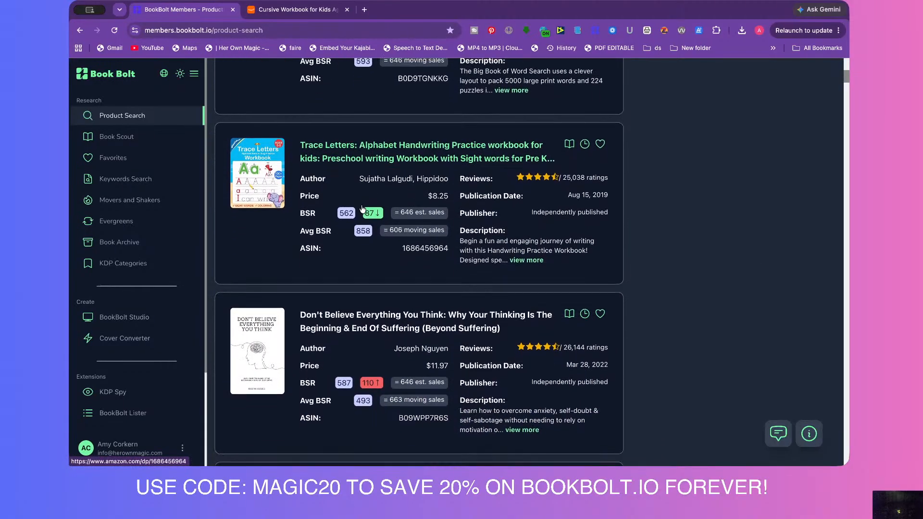
scroll(362, 208, "down", 2)
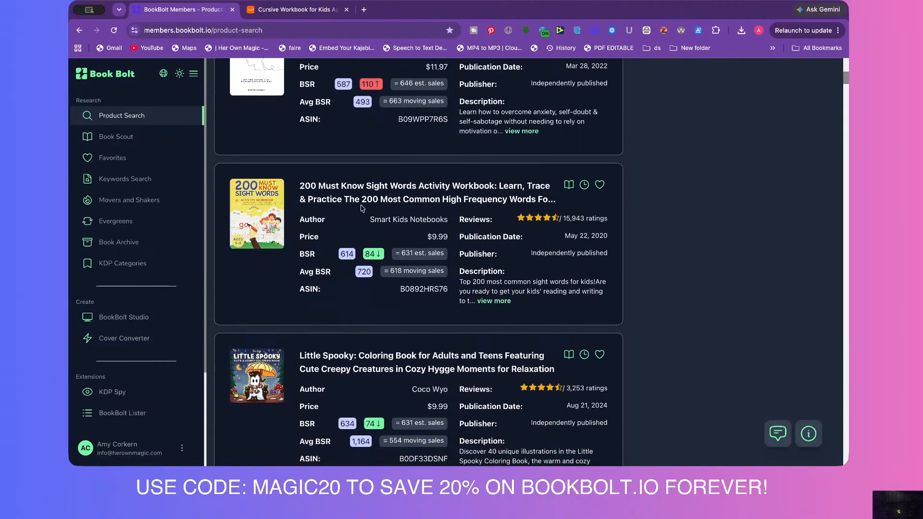
scroll(362, 208, "up", 3)
scroll(361, 205, "down", 2)
scroll(361, 205, "down", 5)
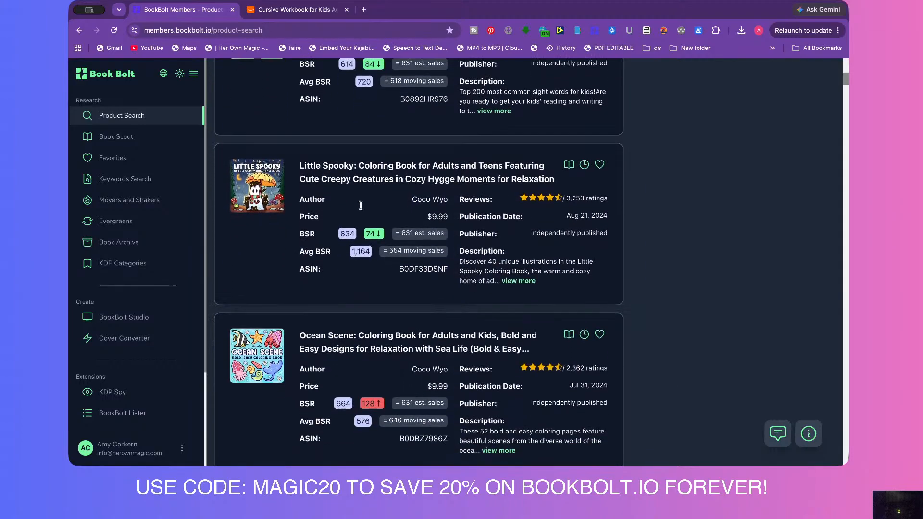
left_click(320, 133)
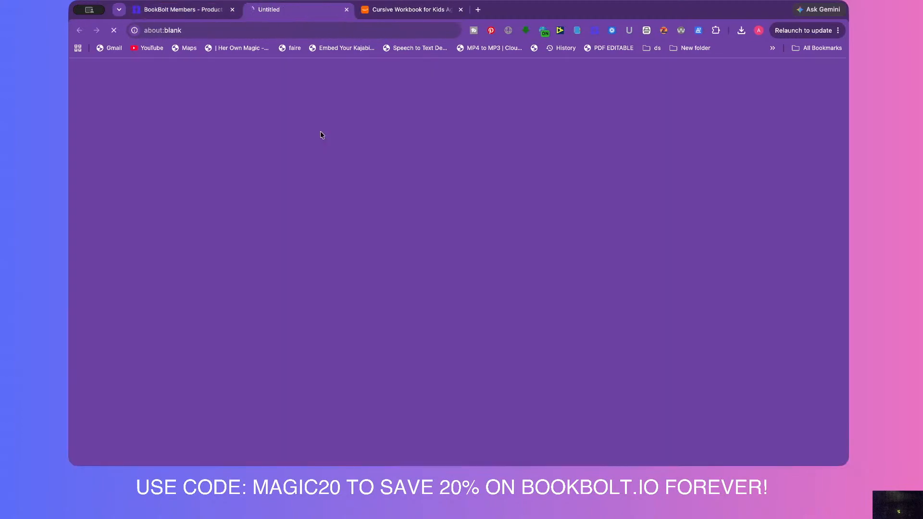
Look through the Little Spooky listing's reviews summary, similar coloring books and publisher images.
scroll(241, 241, "down", 1)
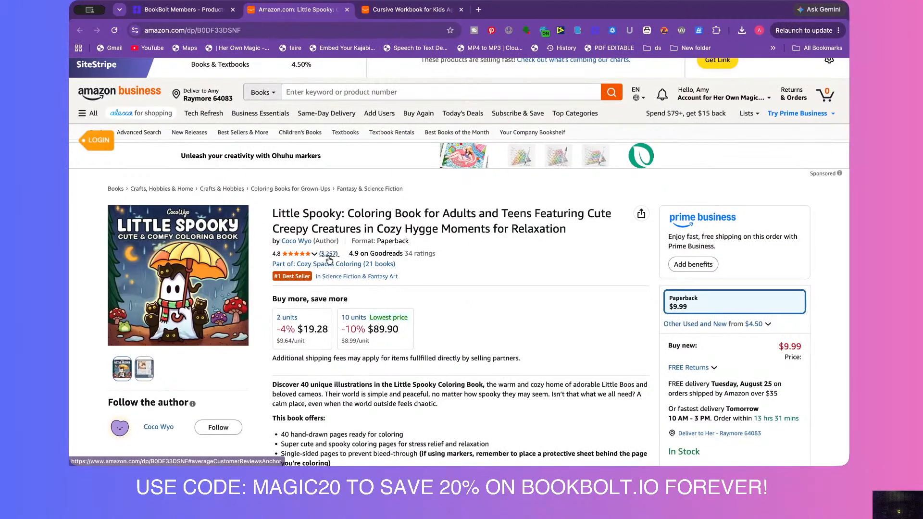
scroll(192, 301, "down", 15)
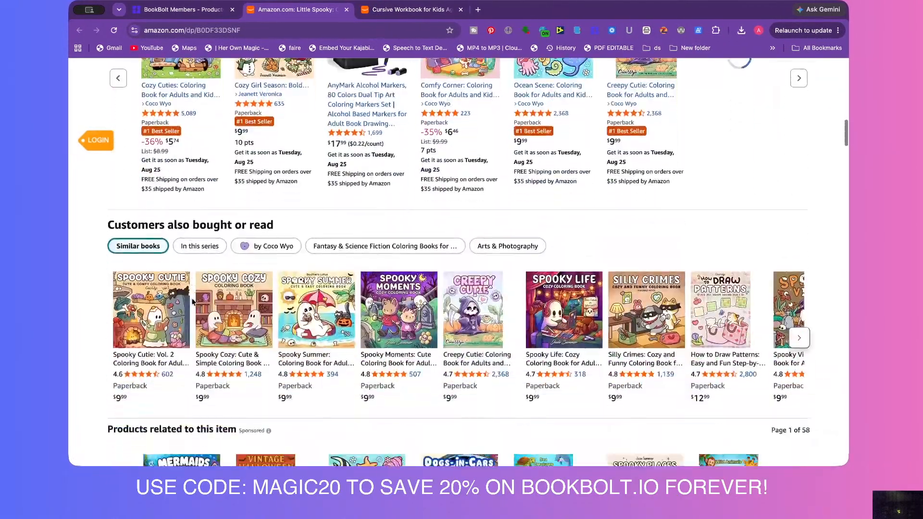
scroll(192, 301, "down", 7)
scroll(237, 184, "up", 5)
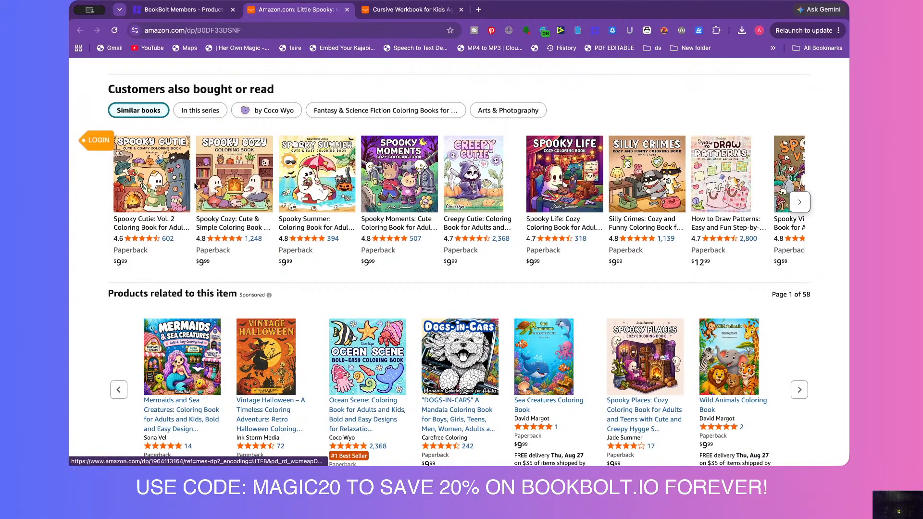
scroll(195, 185, "up", 2)
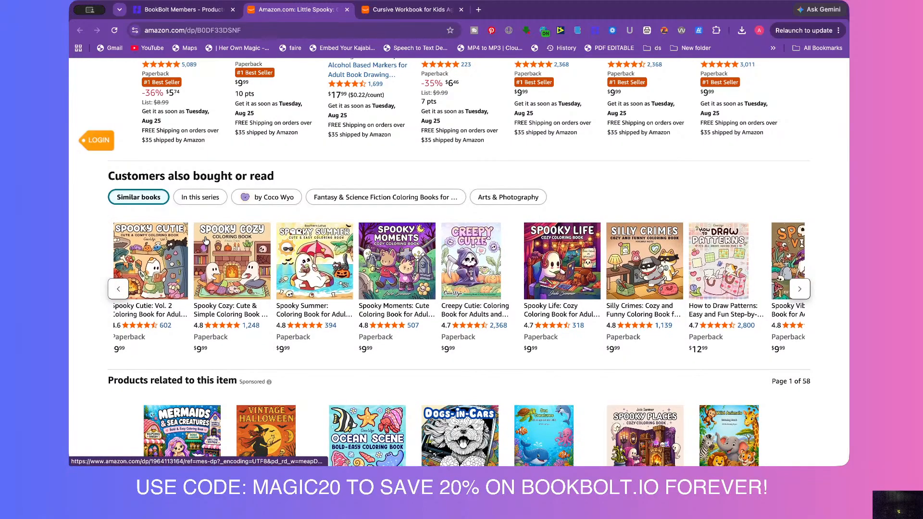
scroll(85, 245, "down", 10)
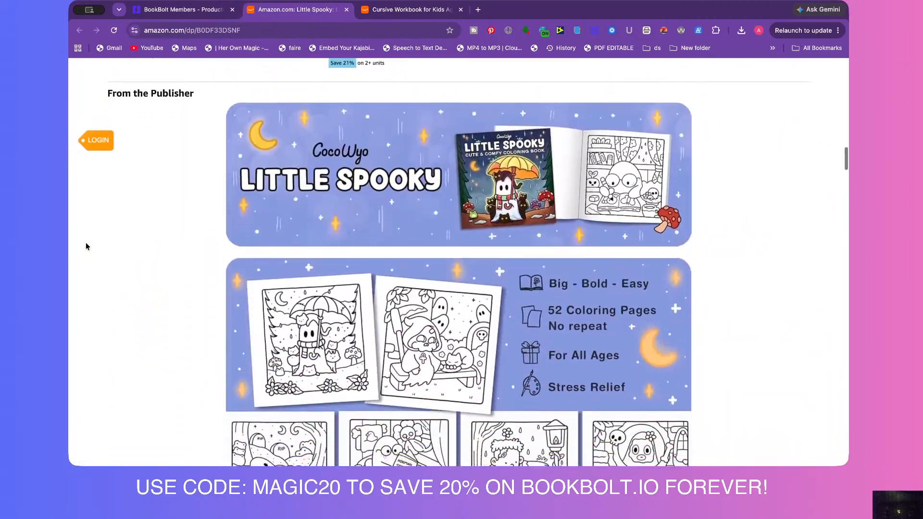
Examine the Little Spooky product details, highlight the publisher entry and go back to the start of the listing.
scroll(86, 246, "down", 15)
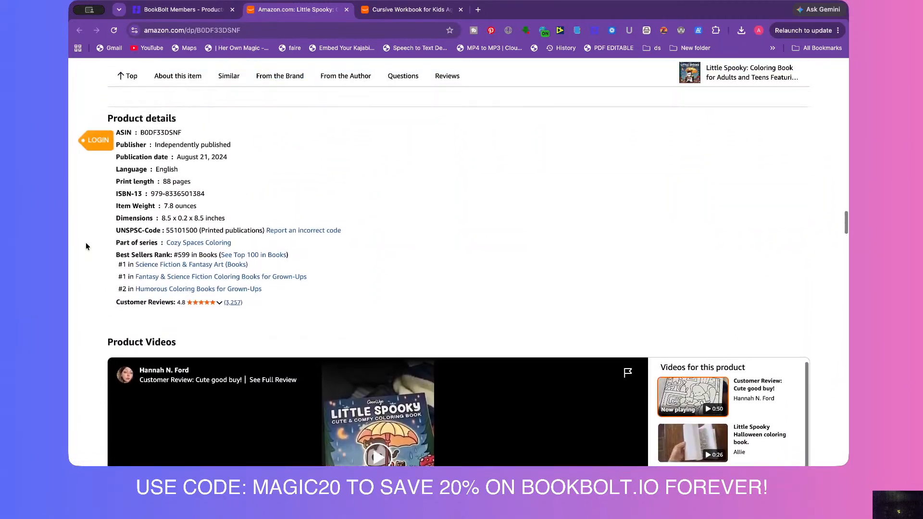
scroll(86, 242, "up", 2)
left_click_drag(232, 208, 149, 209)
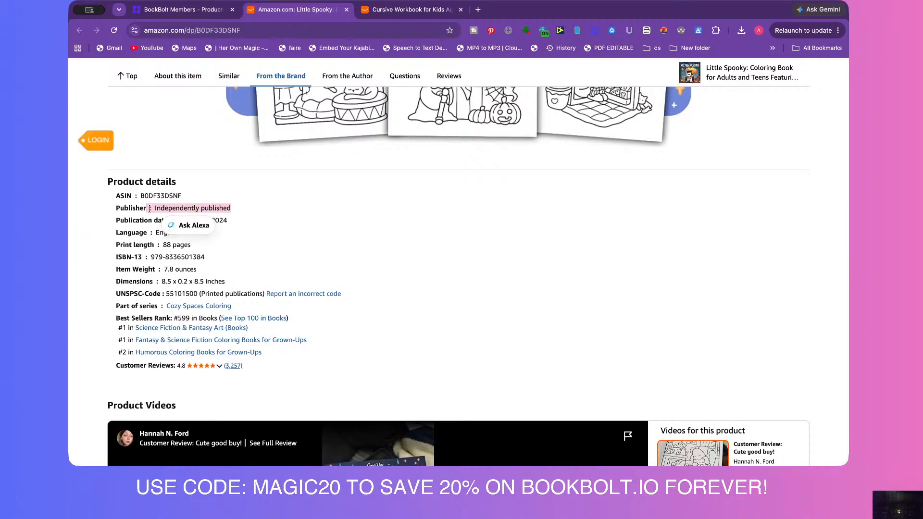
left_click(301, 231)
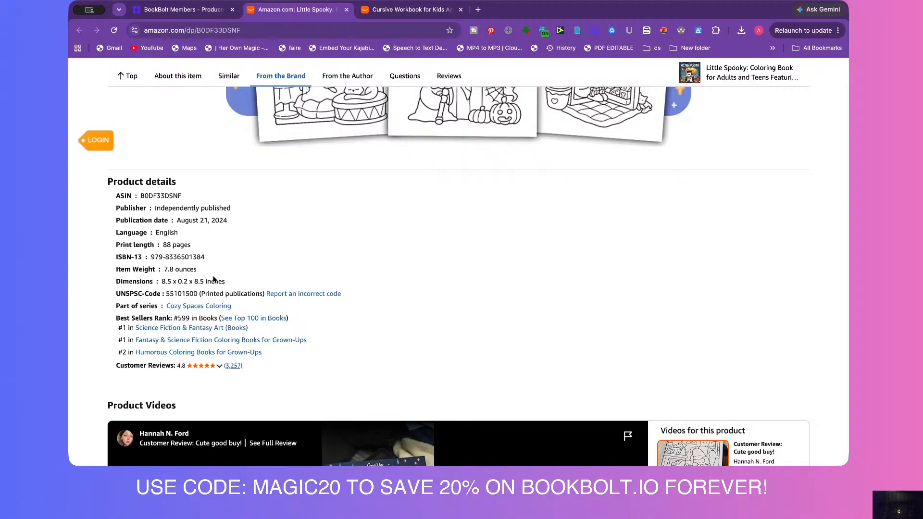
scroll(272, 249, "up", 20)
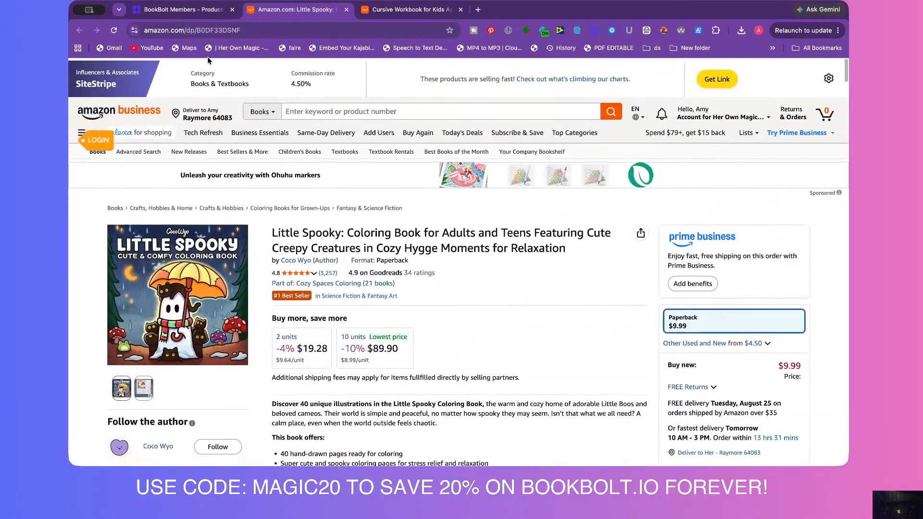
Return to the product search results, open the Little Spooky listing once more and come back to Book Bolt.
left_click(174, 6)
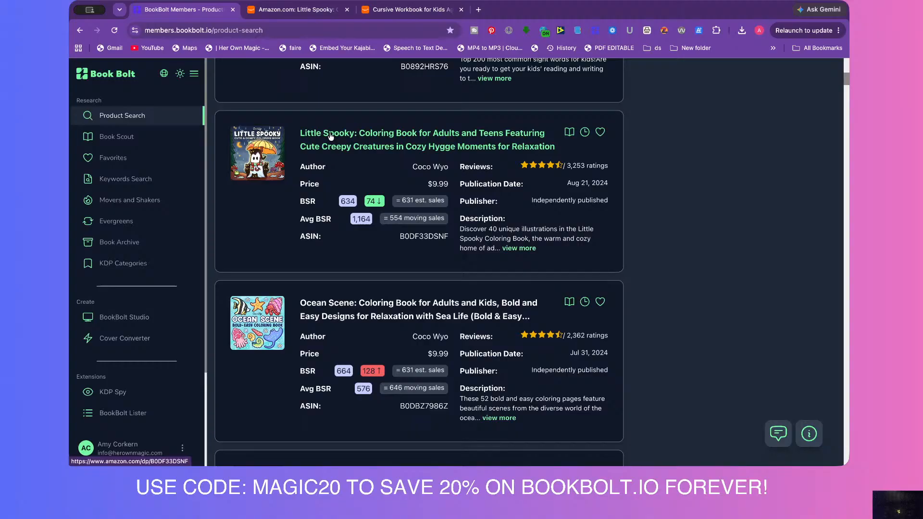
left_click(361, 136)
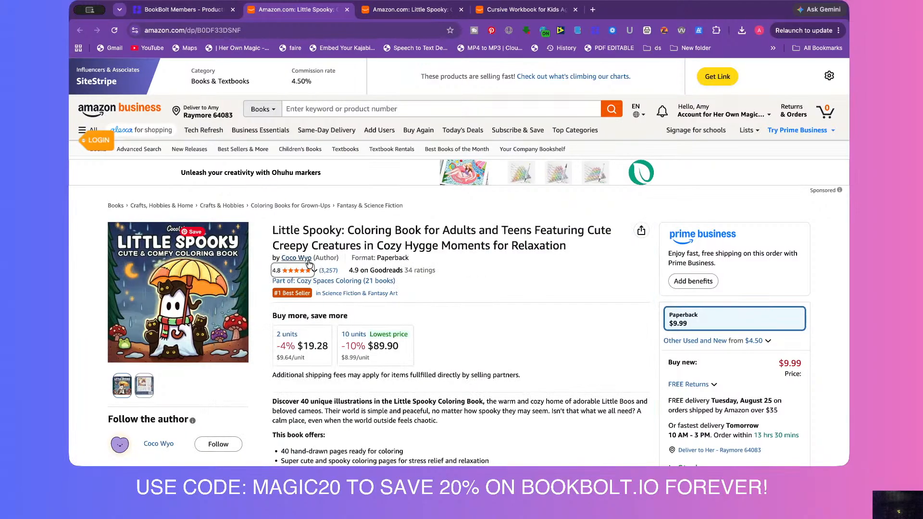
left_click(196, 12)
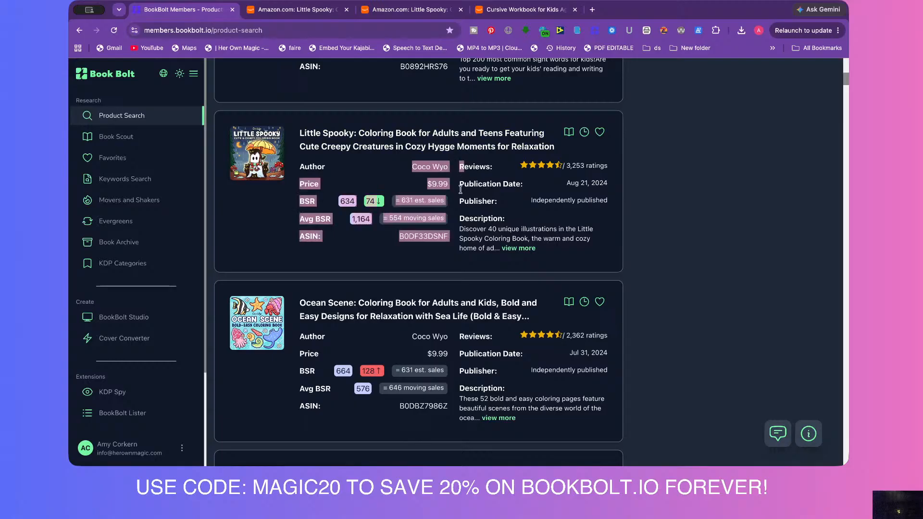
Highlight Little Spooky's estimated sales, moving sales and ratings, expand its description and switch to its Amazon listing.
left_click_drag(444, 184, 392, 202)
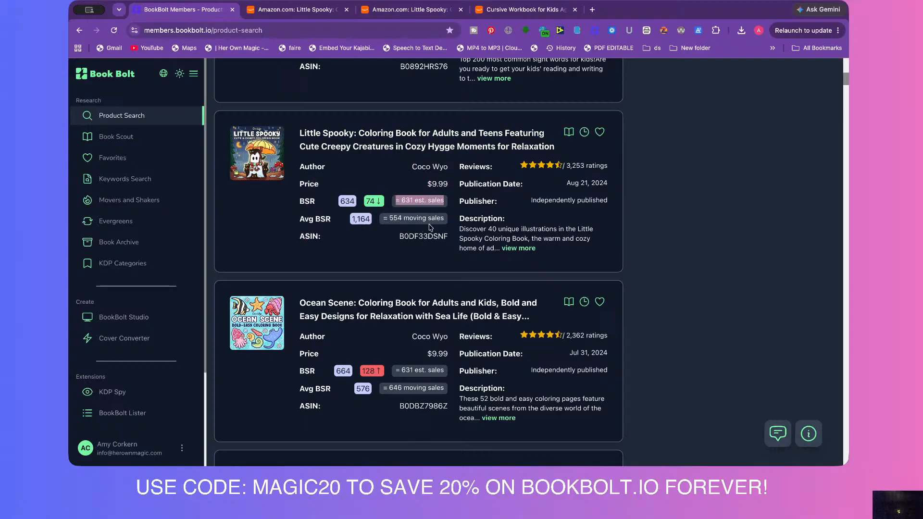
left_click_drag(450, 220, 377, 224)
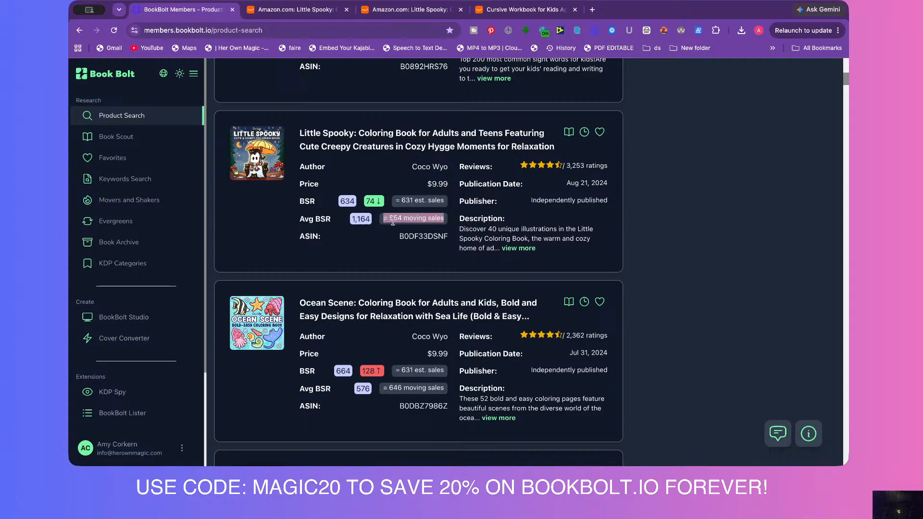
left_click_drag(609, 184, 563, 166)
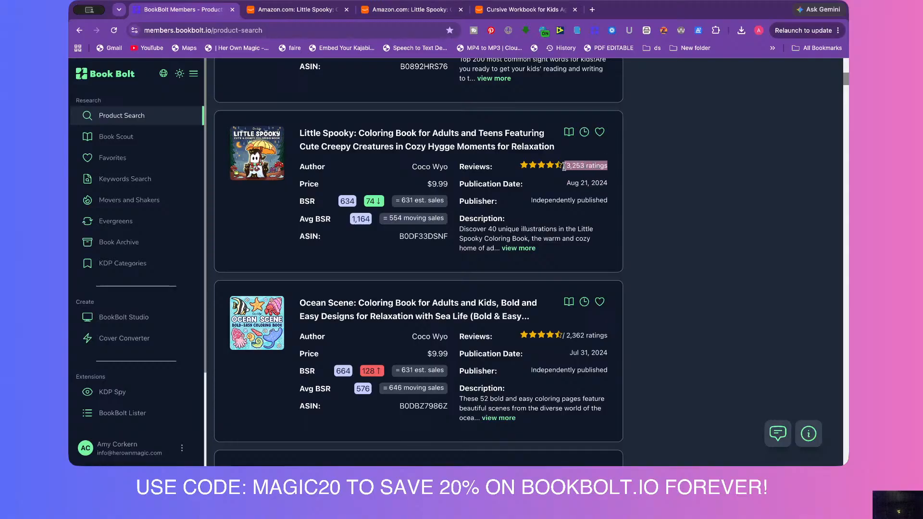
left_click(520, 249)
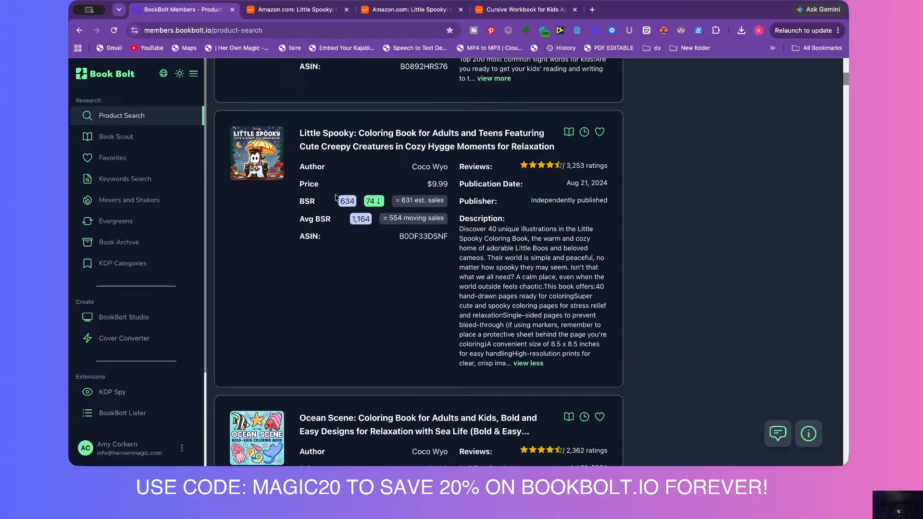
left_click(347, 201)
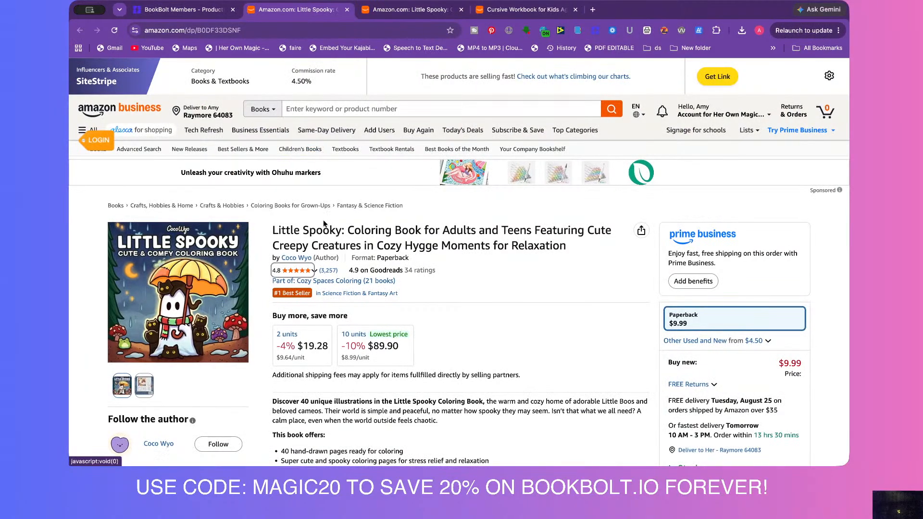
Open the Coco Wyo author store from the Little Spooky listing and look through all of the author's books.
left_click(294, 258)
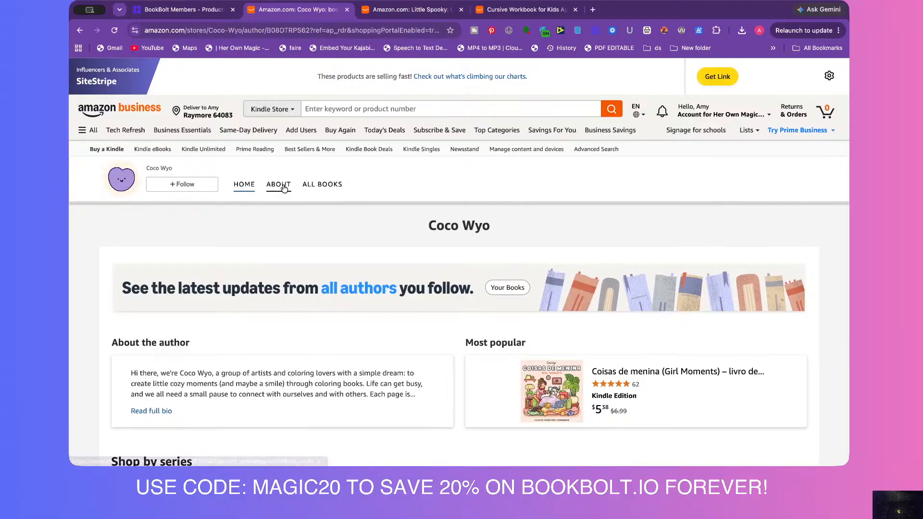
left_click(328, 186)
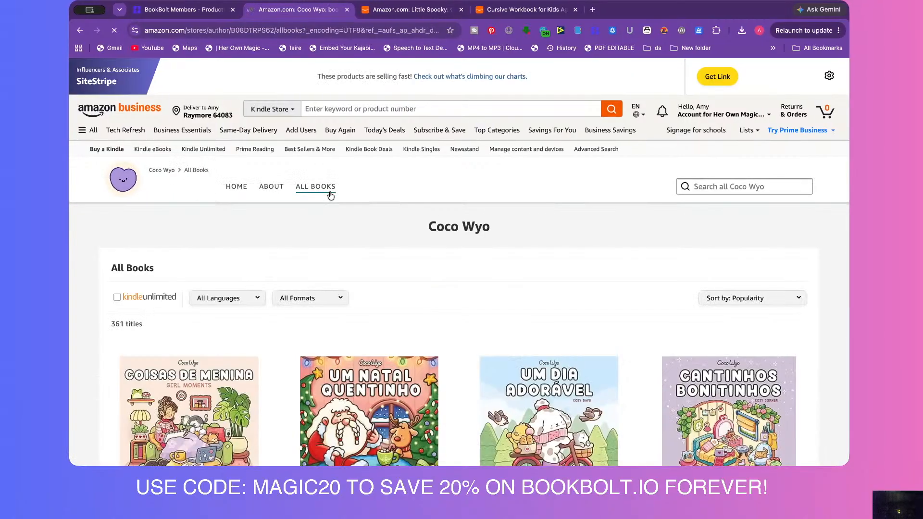
scroll(322, 220, "down", 5)
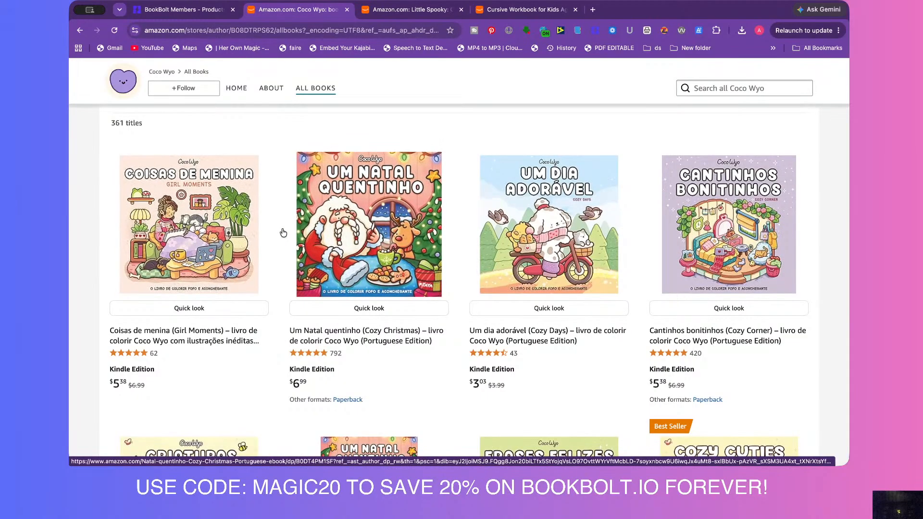
scroll(283, 232, "down", 10)
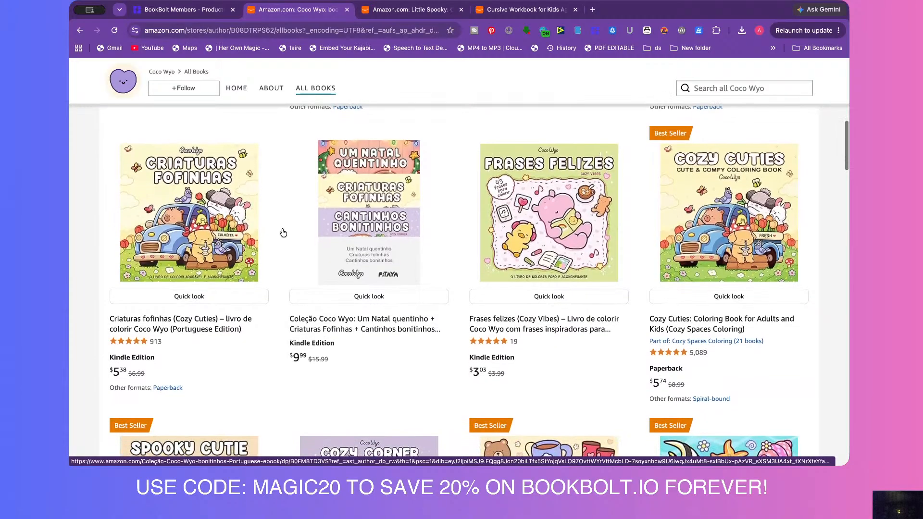
scroll(284, 233, "down", 8)
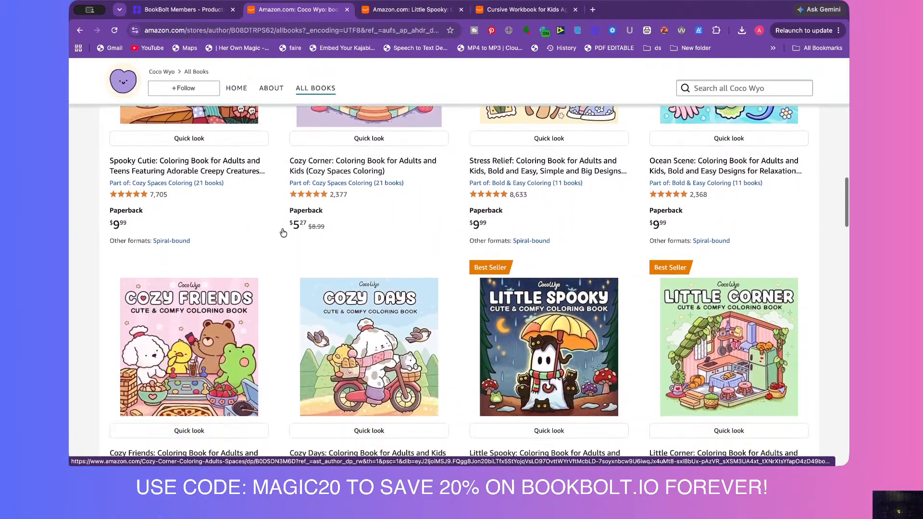
scroll(284, 233, "down", 6)
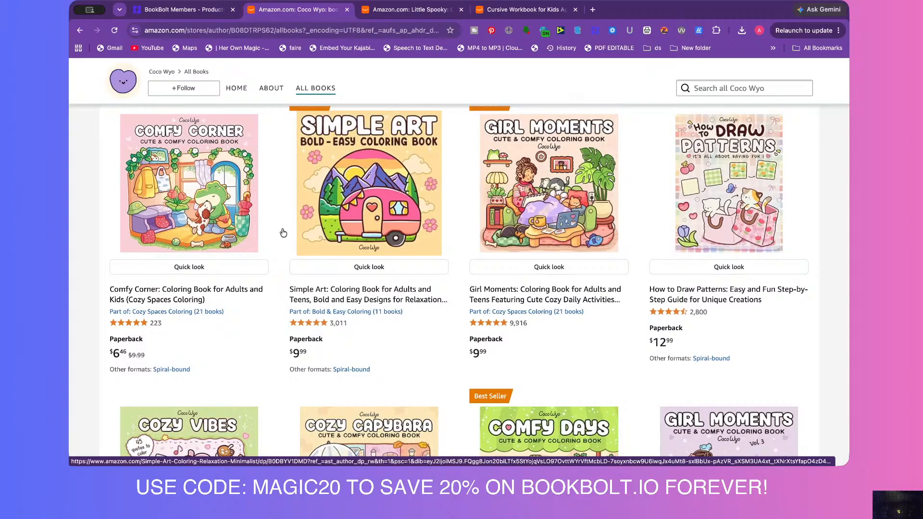
Close the Little Spooky, cursive workbook and Coco Wyo Amazon pages and return to the Book Bolt product search.
left_click(456, 10)
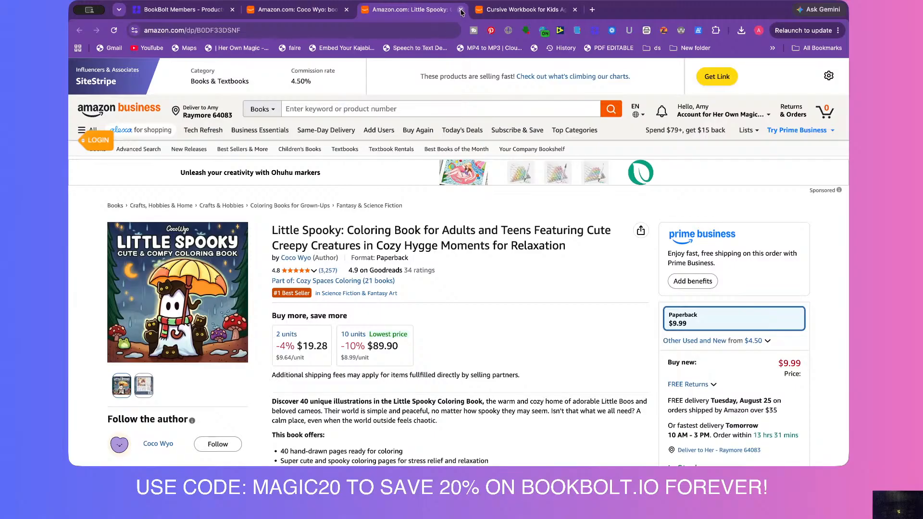
left_click(460, 10)
left_click(460, 10)
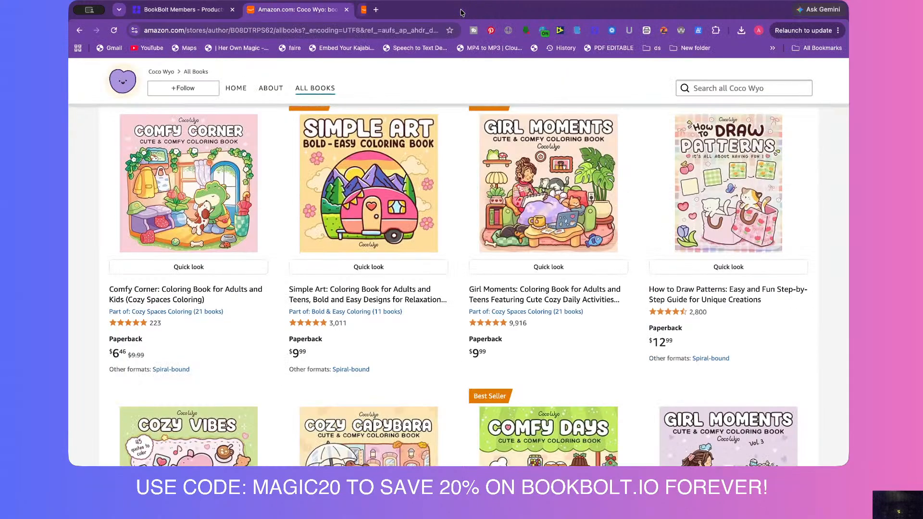
left_click(346, 10)
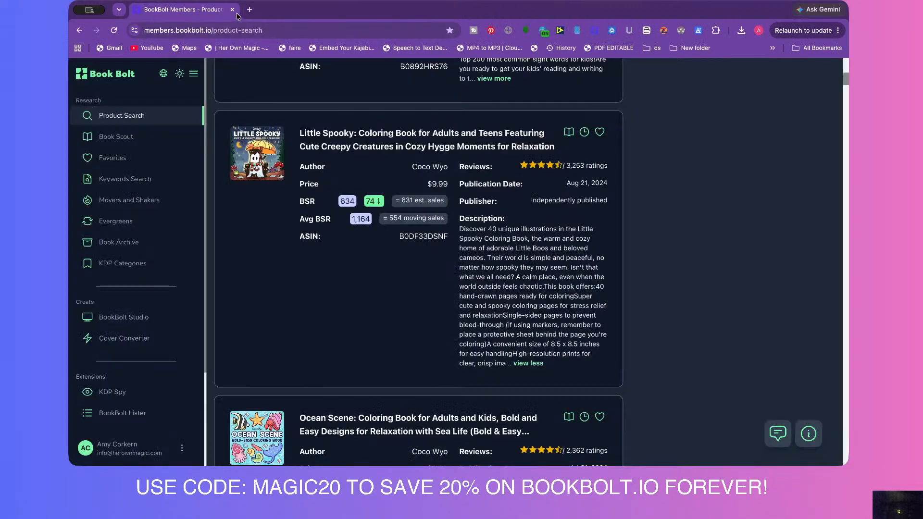